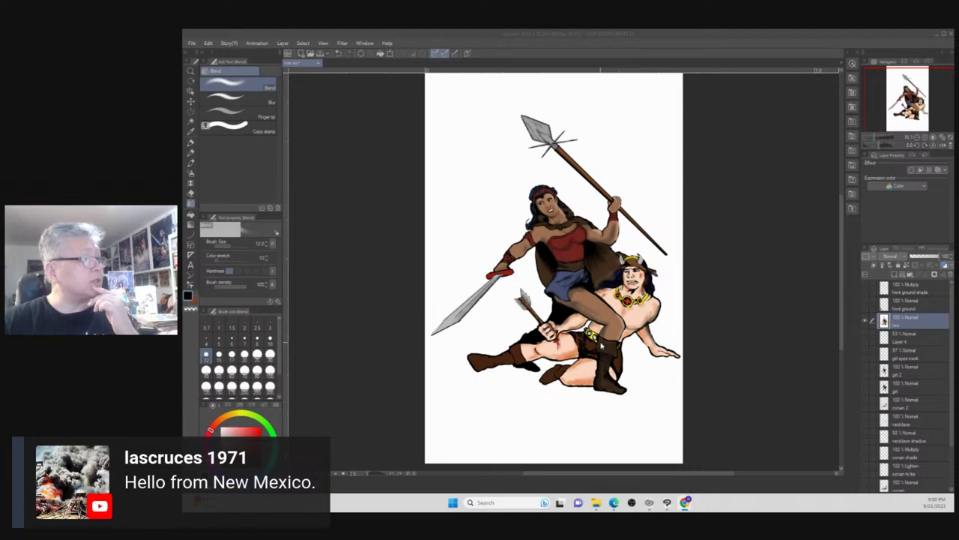
Bring the Conan comic cover reference window over the illustration for comparison, and move it back off the canvas.
{"action": "scroll", "coordinate": [601, 344], "scroll_direction": "up", "scroll_amount": 3}
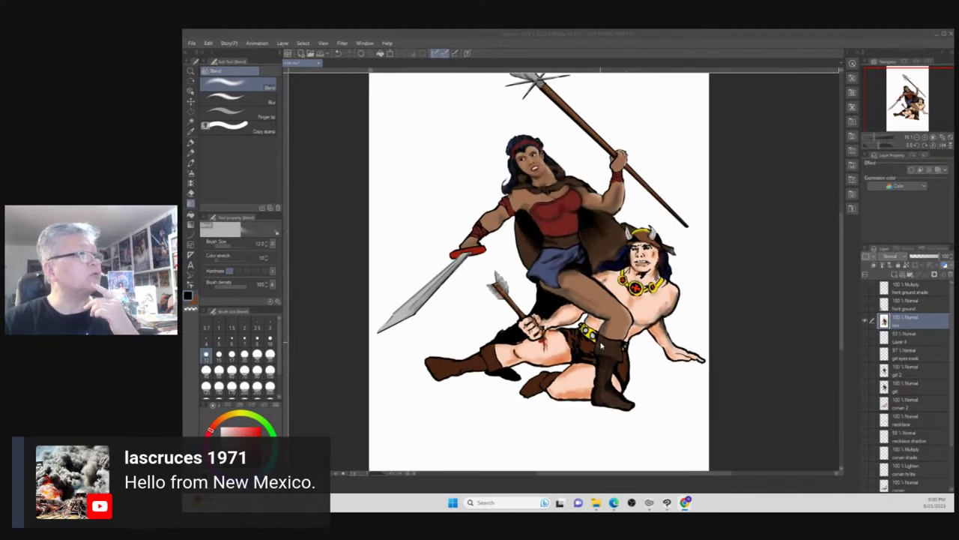
{"action": "scroll", "coordinate": [600, 344], "scroll_direction": "down", "scroll_amount": 1}
{"action": "scroll", "coordinate": [600, 345], "scroll_direction": "up", "scroll_amount": 1}
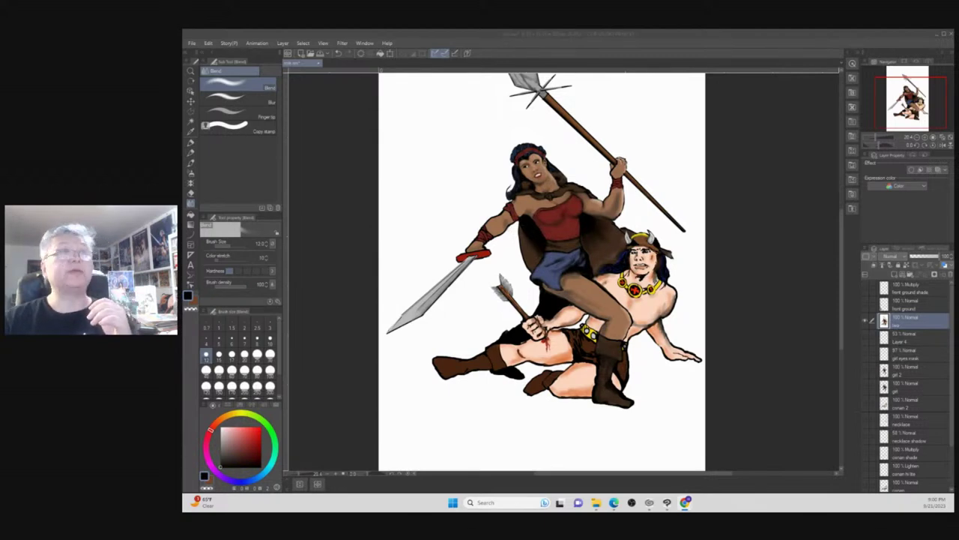
{"action": "key", "text": "ctrl+Tab"}
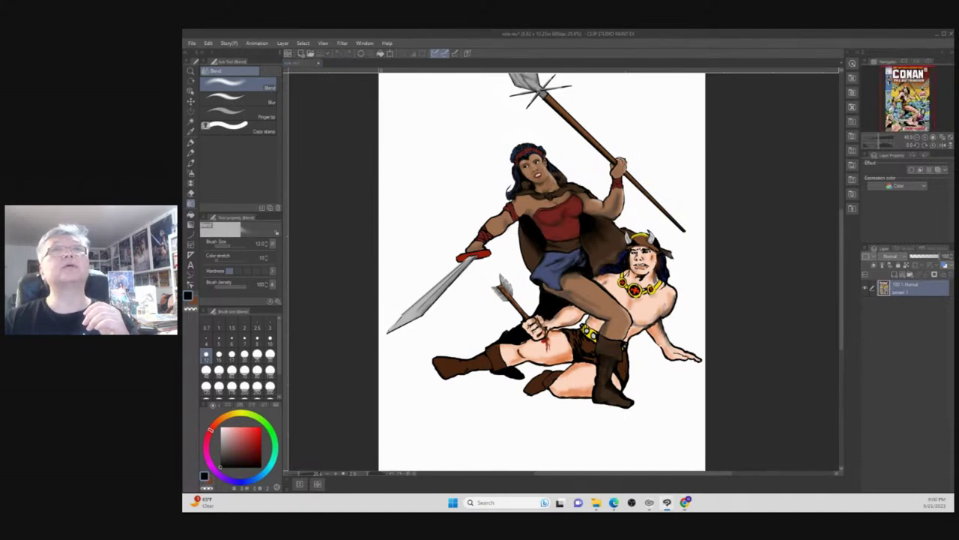
{"action": "left_click_drag", "start_coordinate": [956, 137], "coordinate": [598, 129]}
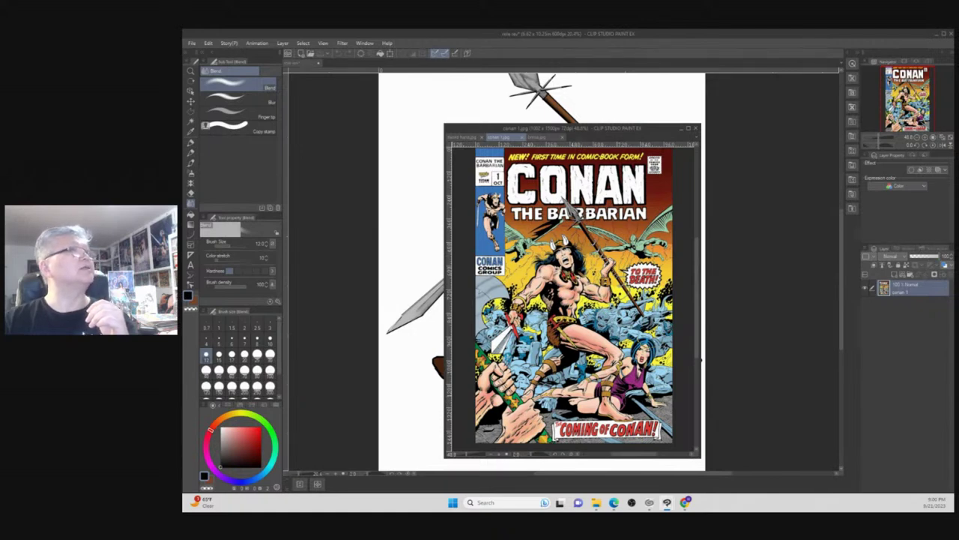
{"action": "mouse_move", "coordinate": [590, 131]}
{"action": "left_mouse_down"}
{"action": "mouse_move", "coordinate": [699, 153]}
{"action": "mouse_move", "coordinate": [958, 157]}
{"action": "left_mouse_up"}
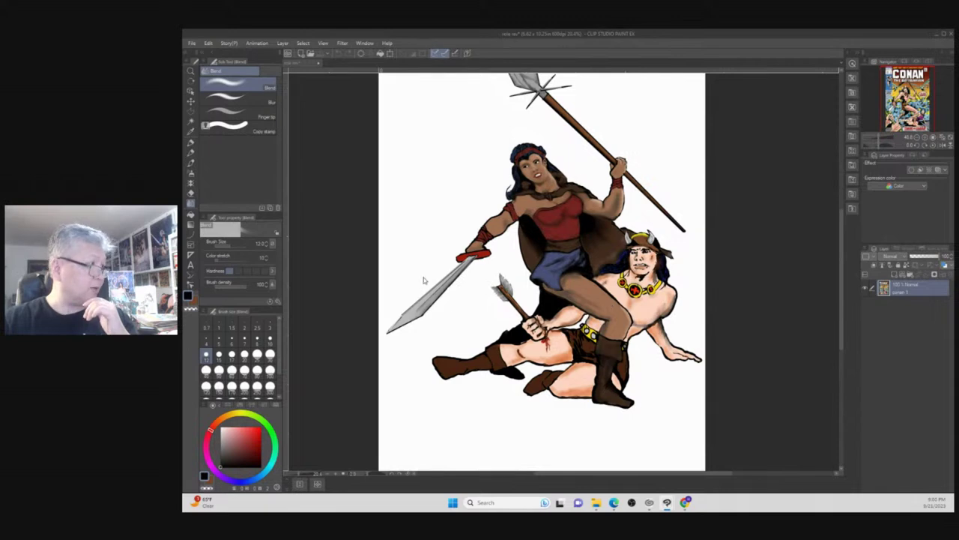
Examine the colored illustration of the two figures at closer and wider magnifications.
{"action": "scroll", "coordinate": [409, 275], "scroll_direction": "up", "scroll_amount": 2}
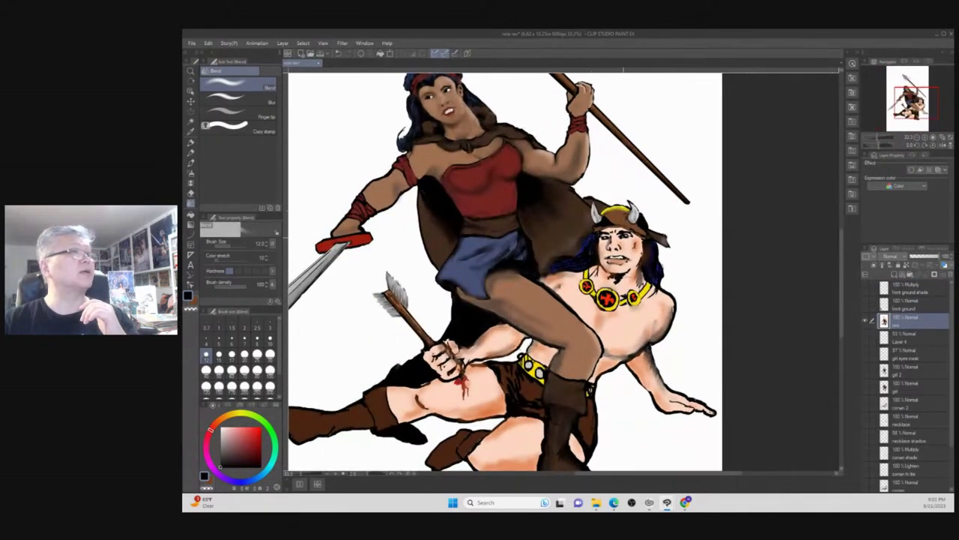
{"action": "scroll", "coordinate": [611, 247], "scroll_direction": "down", "scroll_amount": 2}
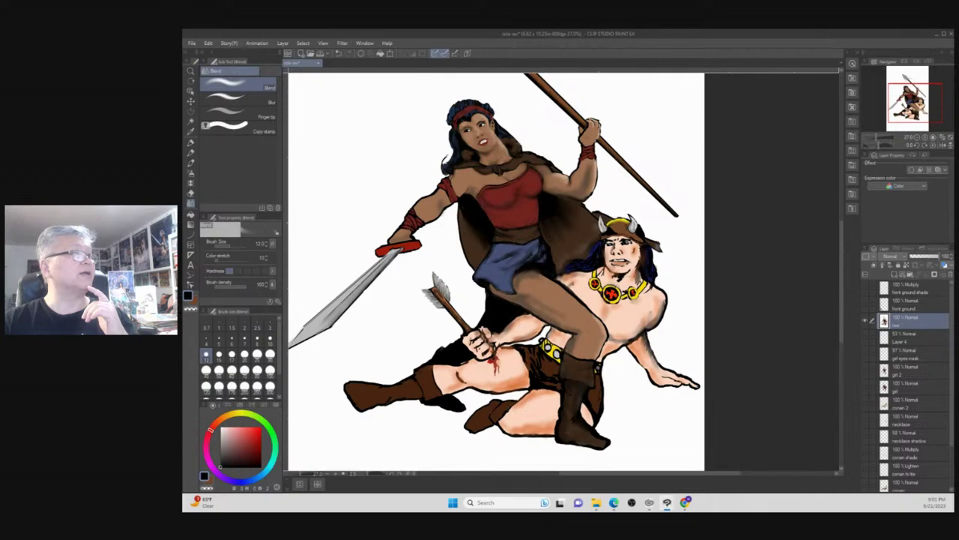
{"action": "scroll", "coordinate": [545, 358], "scroll_direction": "up", "scroll_amount": 2}
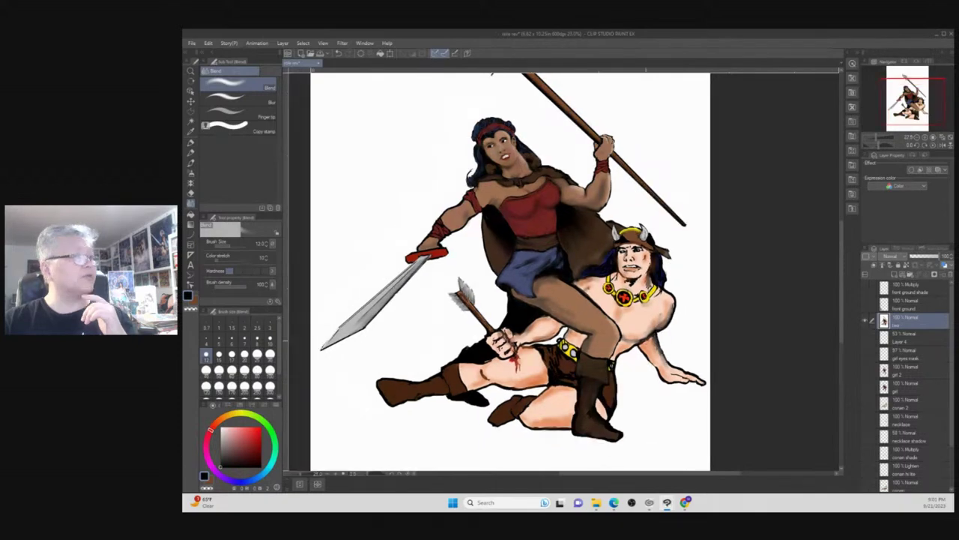
{"action": "scroll", "coordinate": [506, 270], "scroll_direction": "up", "scroll_amount": 2}
{"action": "scroll", "coordinate": [506, 270], "scroll_direction": "down", "scroll_amount": 2}
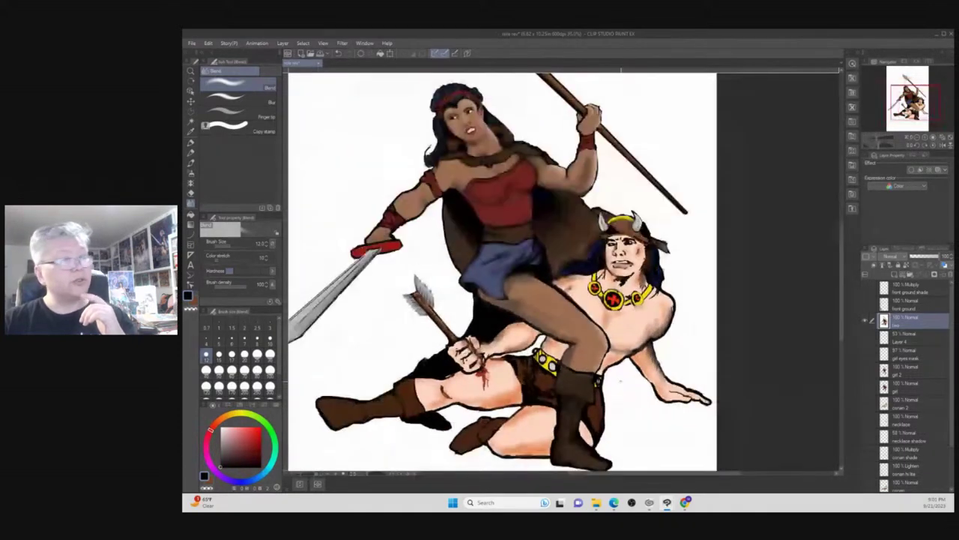
{"action": "scroll", "coordinate": [500, 270], "scroll_direction": "down", "scroll_amount": 1}
{"action": "scroll", "coordinate": [505, 272], "scroll_direction": "up", "scroll_amount": 1}
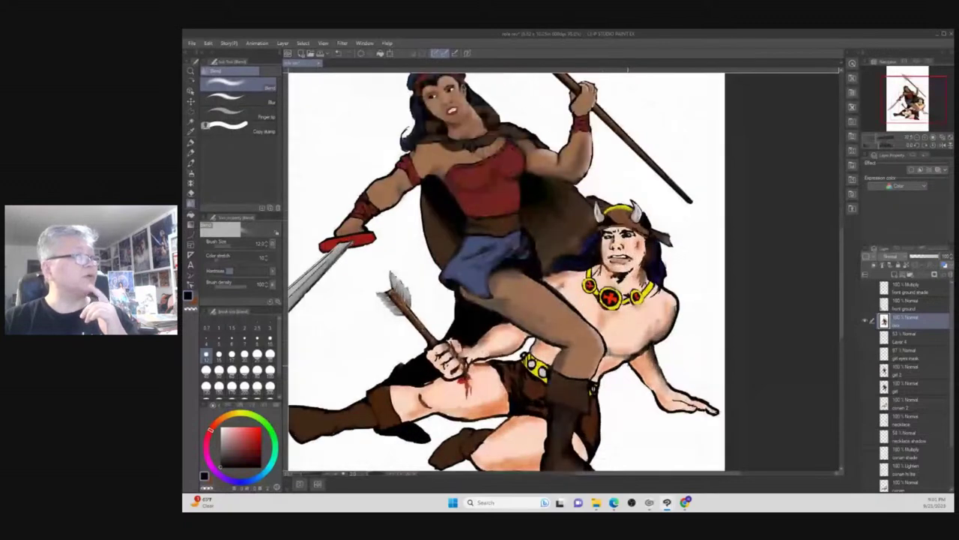
{"action": "scroll", "coordinate": [506, 271], "scroll_direction": "up", "scroll_amount": 1}
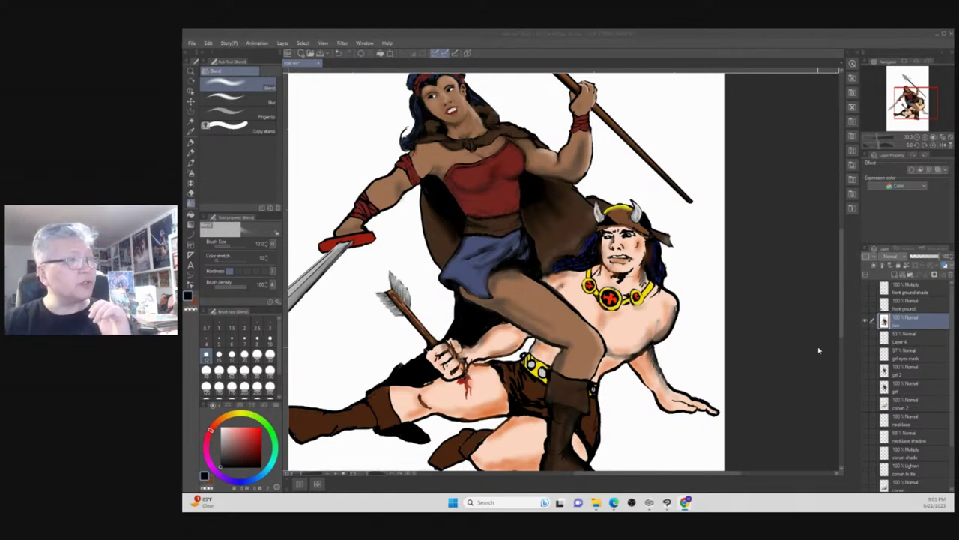
Hide the merged illustration layer and toggle Layer 1's visibility off and on to locate the stray mark.
{"action": "scroll", "coordinate": [864, 444], "scroll_direction": "down", "scroll_amount": 1}
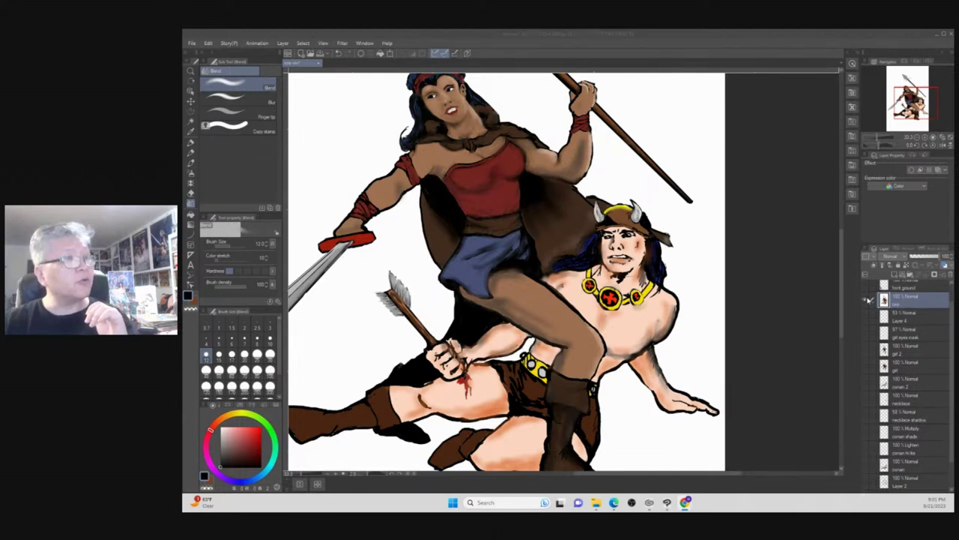
{"action": "left_click", "coordinate": [871, 321], "text": "alt"}
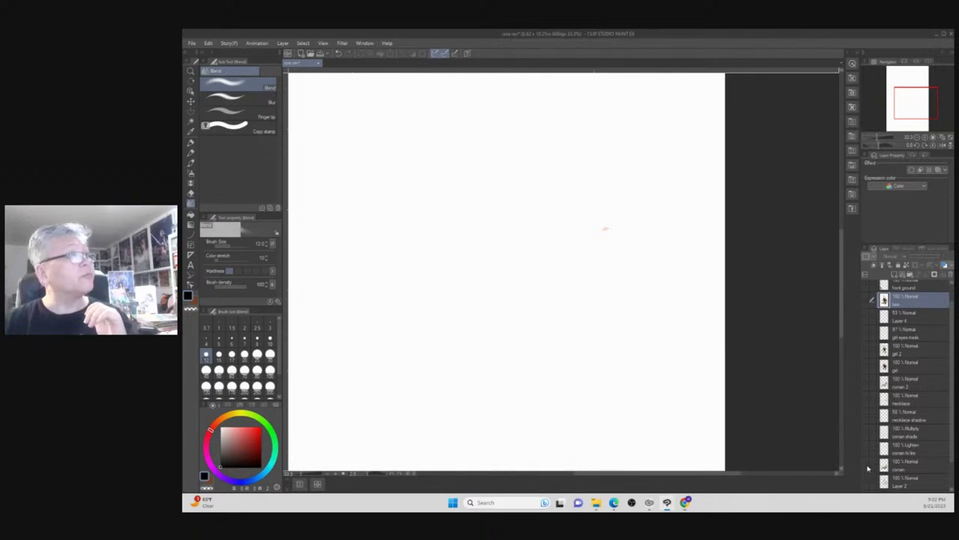
{"action": "scroll", "coordinate": [875, 441], "scroll_direction": "up", "scroll_amount": 1}
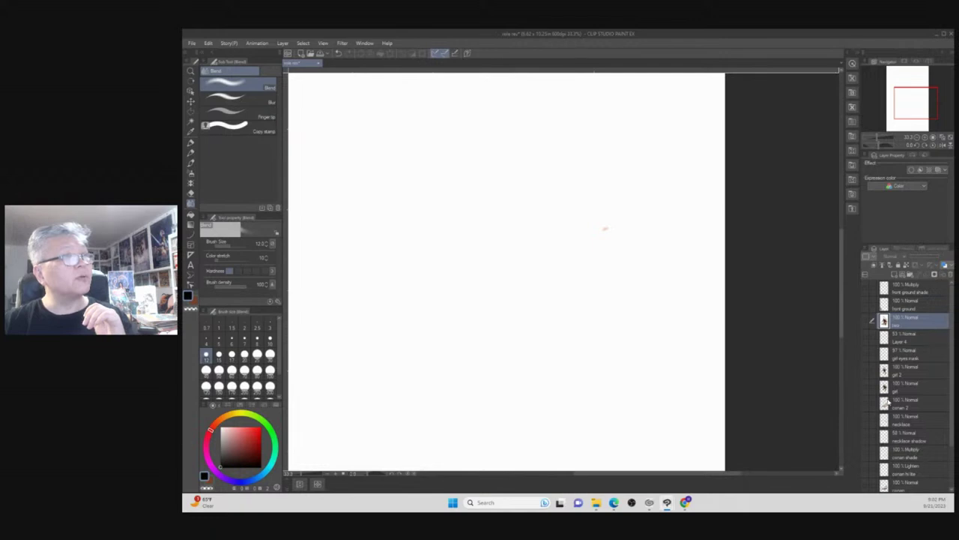
{"action": "scroll", "coordinate": [889, 404], "scroll_direction": "down", "scroll_amount": 3}
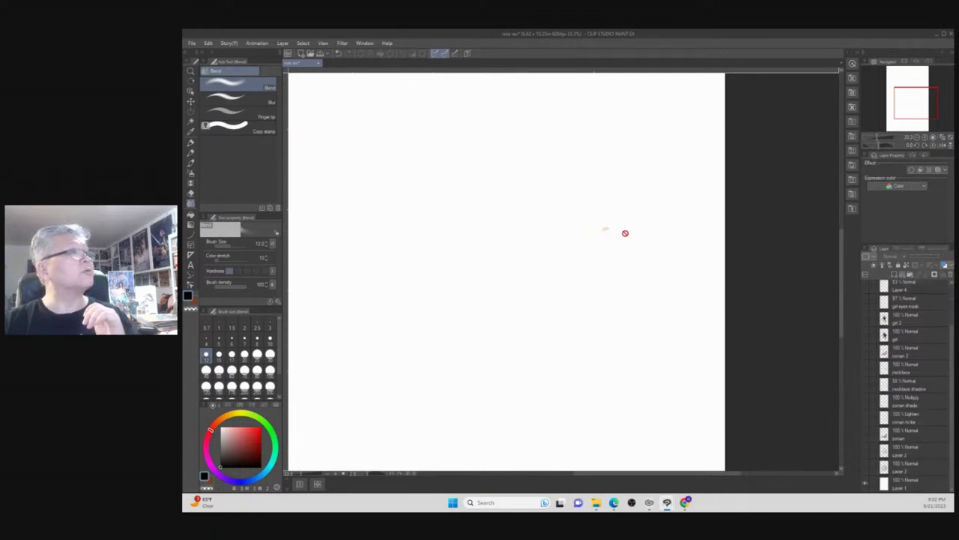
{"action": "left_click", "coordinate": [867, 486]}
{"action": "left_click", "coordinate": [867, 485]}
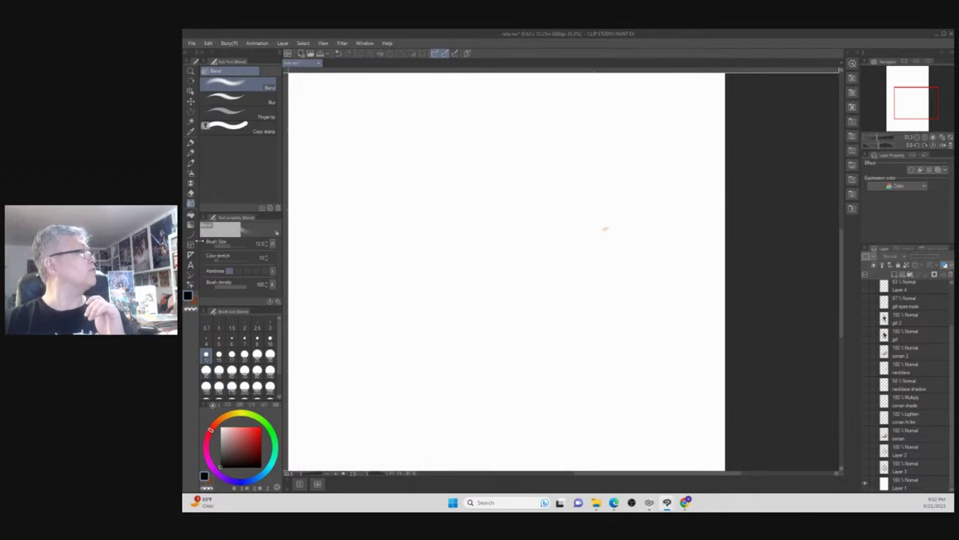
Try to remove the stray mark on Layer 1 with the Hard eraser, undoing each attempt.
{"action": "left_click", "coordinate": [191, 194]}
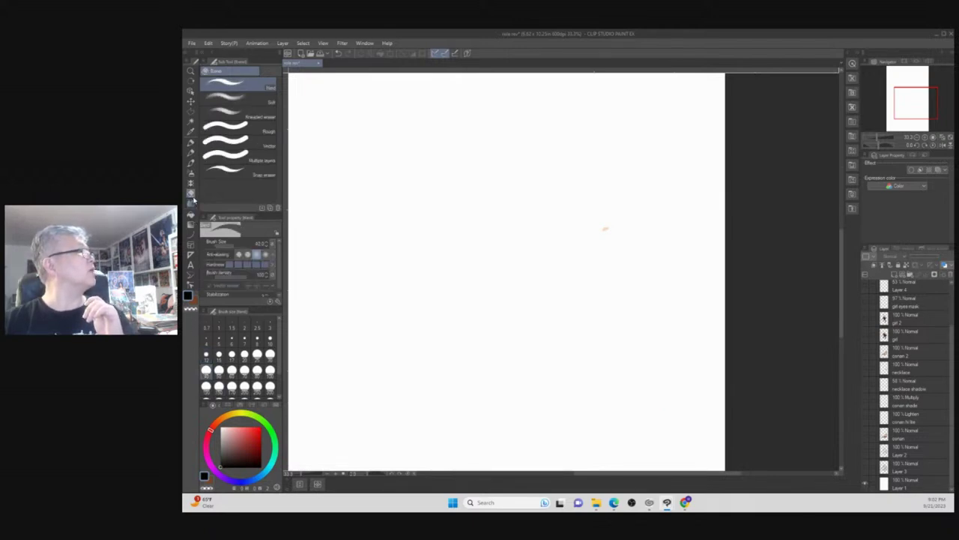
{"action": "left_click", "coordinate": [910, 487]}
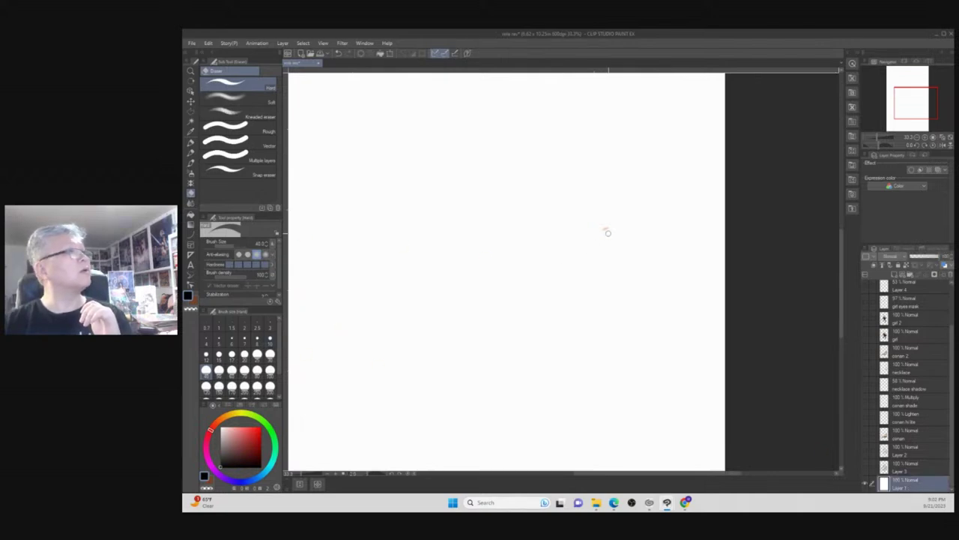
{"action": "left_click_drag", "start_coordinate": [604, 228], "coordinate": [616, 228]}
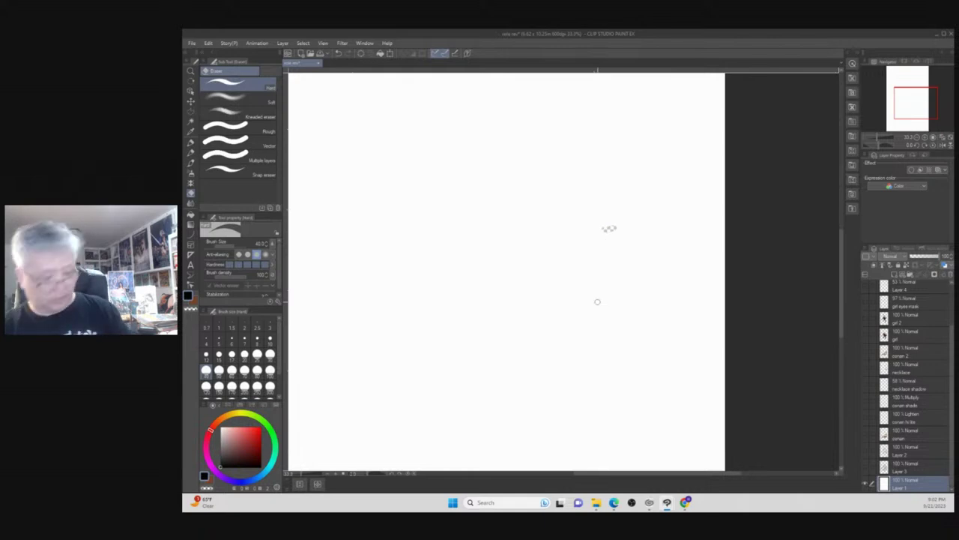
{"action": "key", "text": "ctrl+z"}
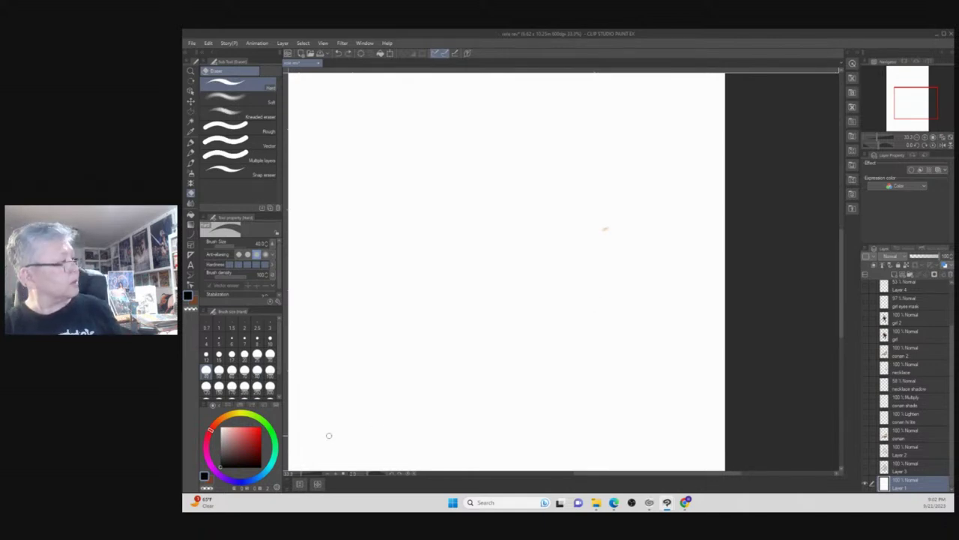
{"action": "key", "text": "x"}
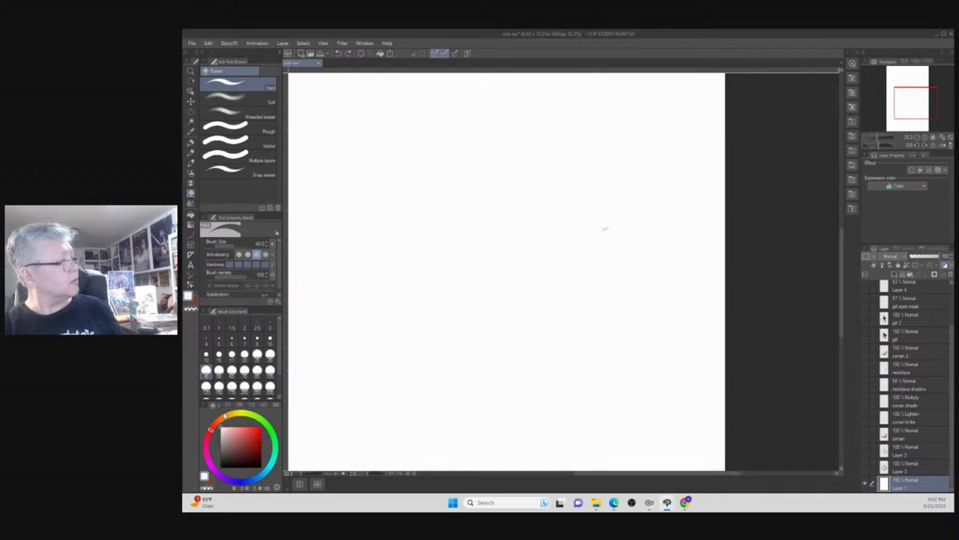
{"action": "left_click", "coordinate": [607, 230]}
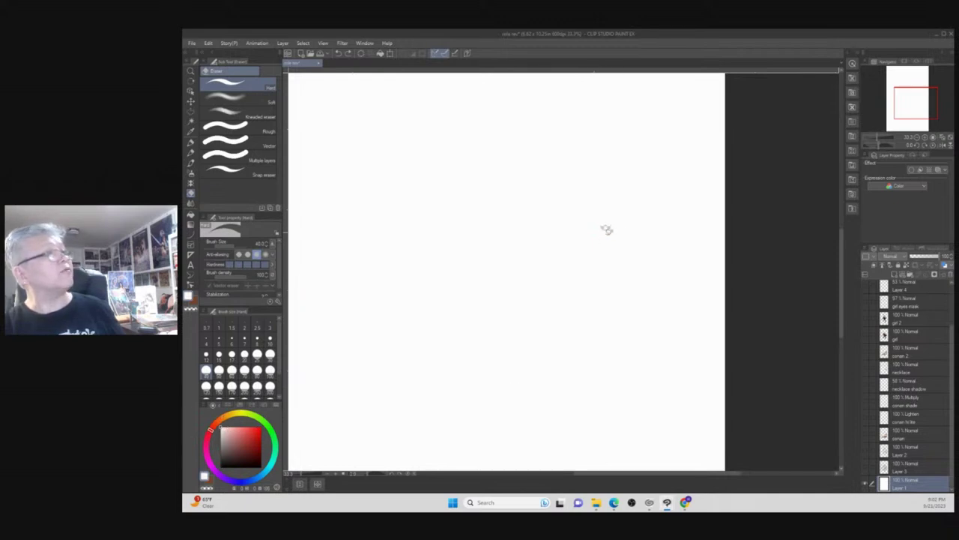
{"action": "key", "text": "ctrl+z"}
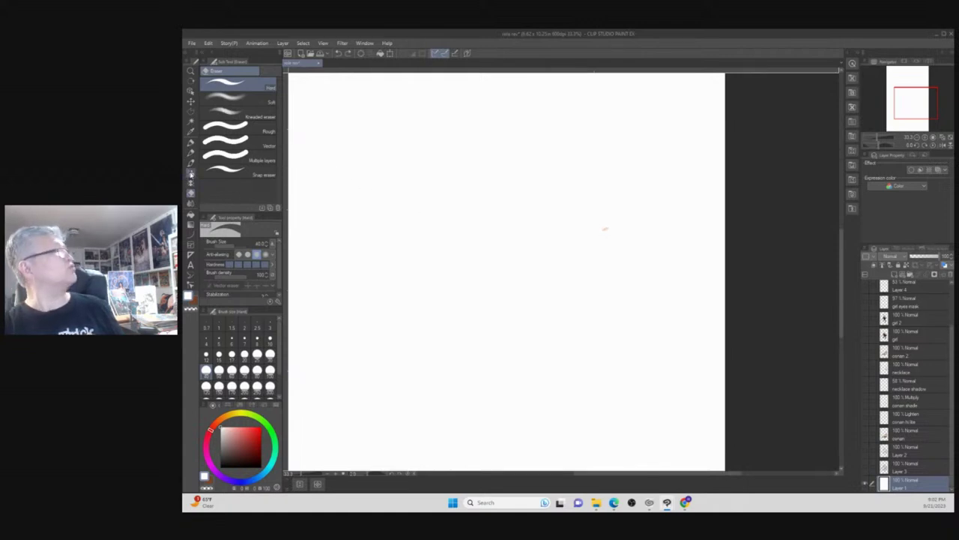
Paint over the stray mark on Layer 1 in white with the Bit husky brush at size 50.
{"action": "left_click", "coordinate": [190, 163]}
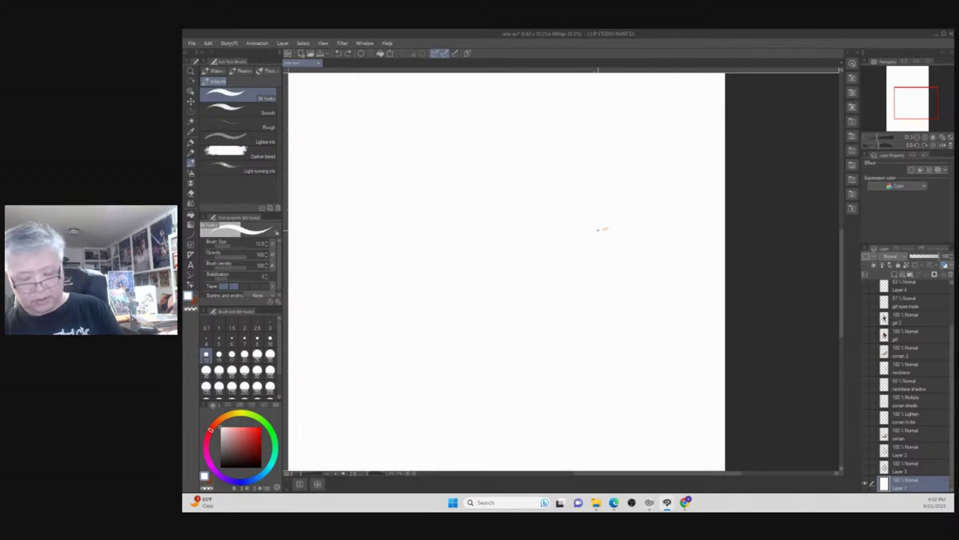
{"action": "key", "text": "bracketright"}
{"action": "key", "text": "bracketright"}
{"action": "key", "text": "bracketright"}
{"action": "key", "text": "bracketright"}
{"action": "key", "text": "bracketright"}
{"action": "key", "text": "bracketright"}
{"action": "key", "text": "bracketright"}
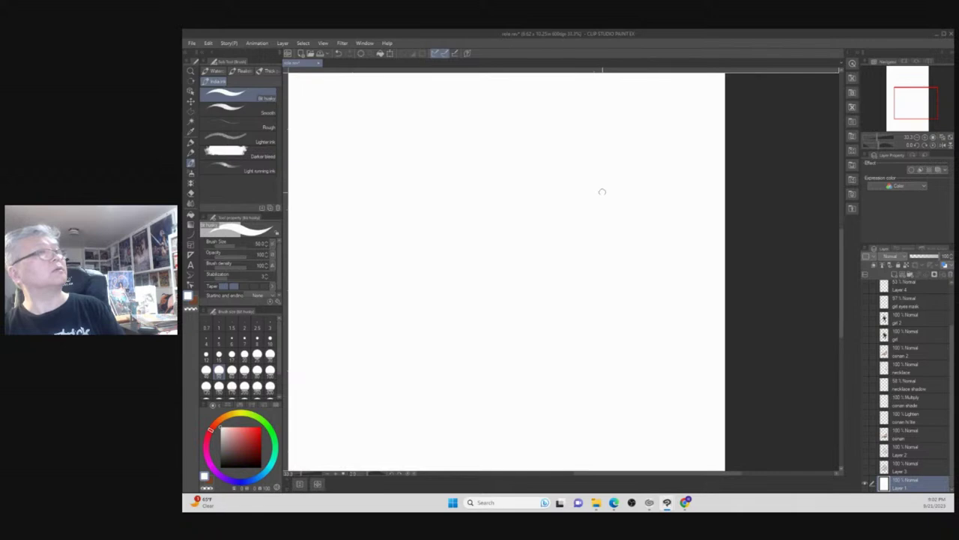
{"action": "scroll", "coordinate": [552, 332], "scroll_direction": "down", "scroll_amount": 1}
{"action": "scroll", "coordinate": [552, 333], "scroll_direction": "down", "scroll_amount": 1}
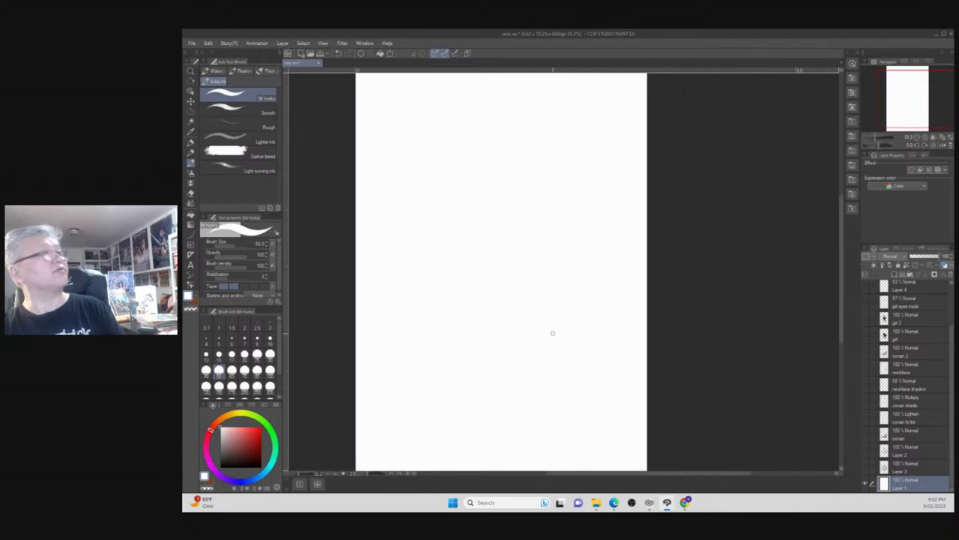
{"action": "scroll", "coordinate": [552, 333], "scroll_direction": "down", "scroll_amount": 1}
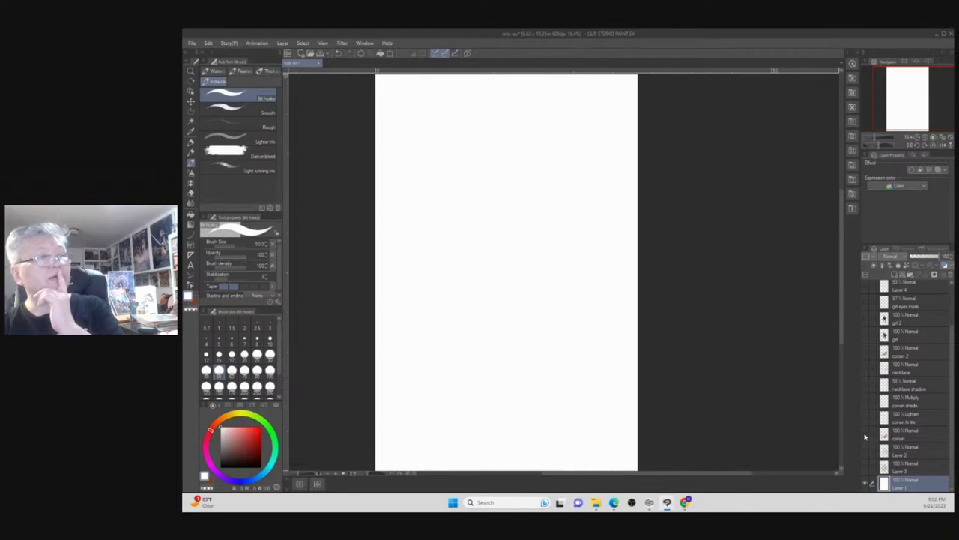
Show the conan and conan shade layers, and compare the shade layer at reduced opacity before setting it back to 100%.
{"action": "left_click", "coordinate": [865, 435]}
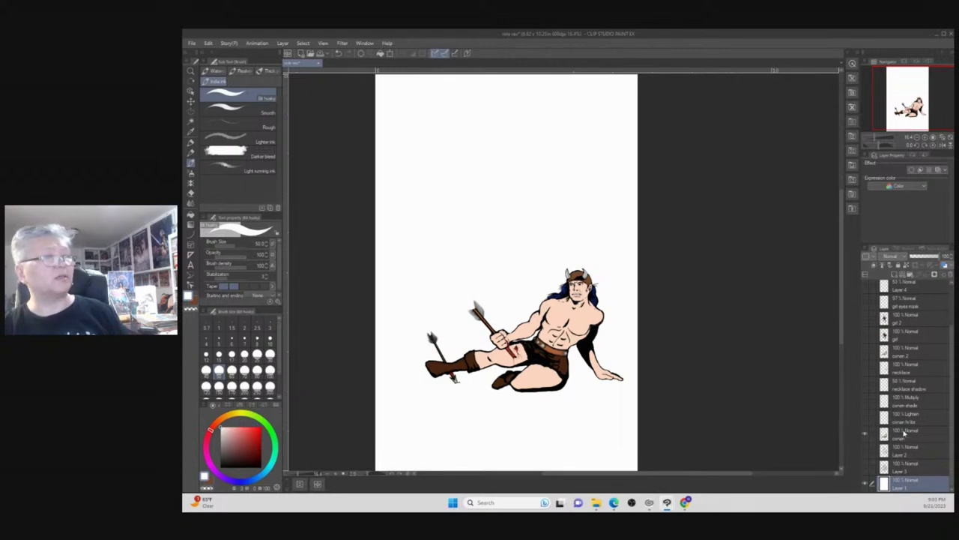
{"action": "left_click", "coordinate": [864, 402]}
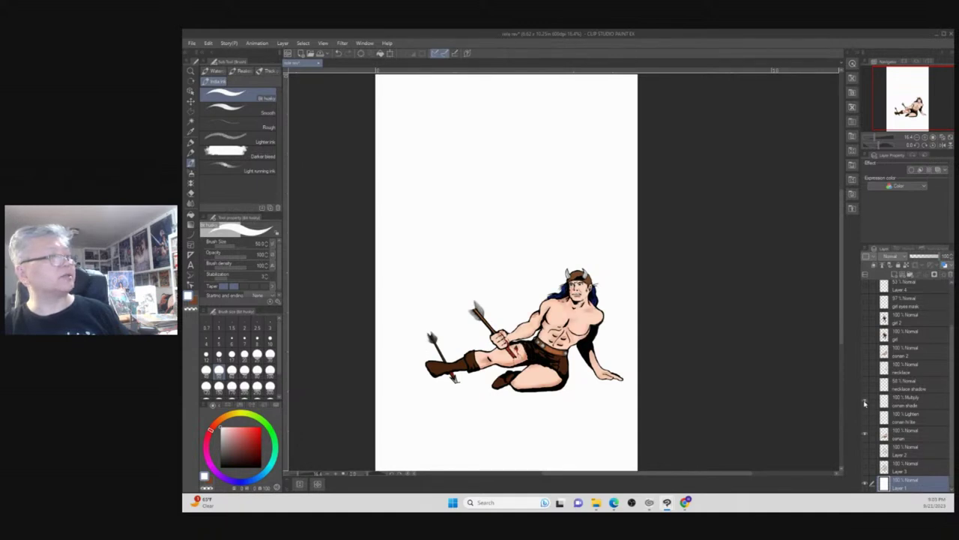
{"action": "left_click", "coordinate": [864, 402]}
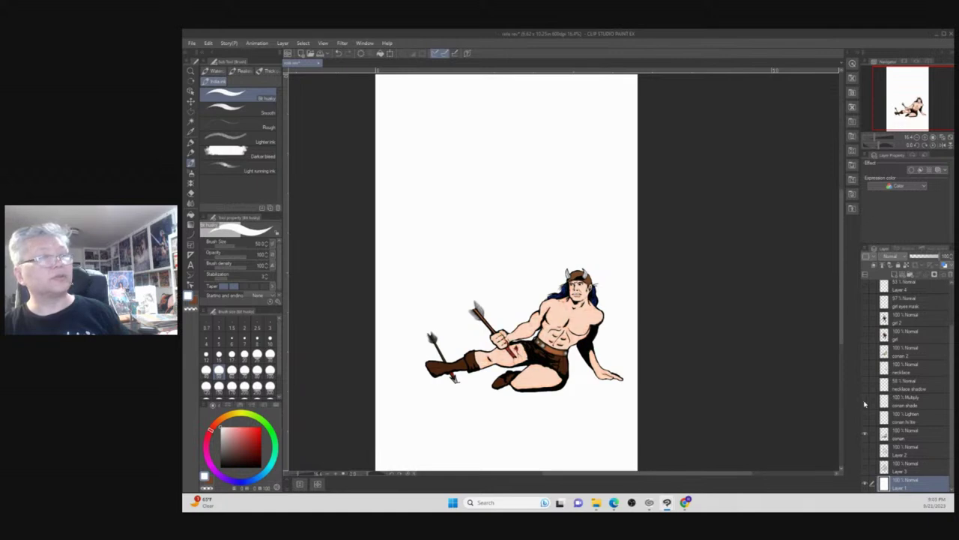
{"action": "left_click", "coordinate": [865, 403]}
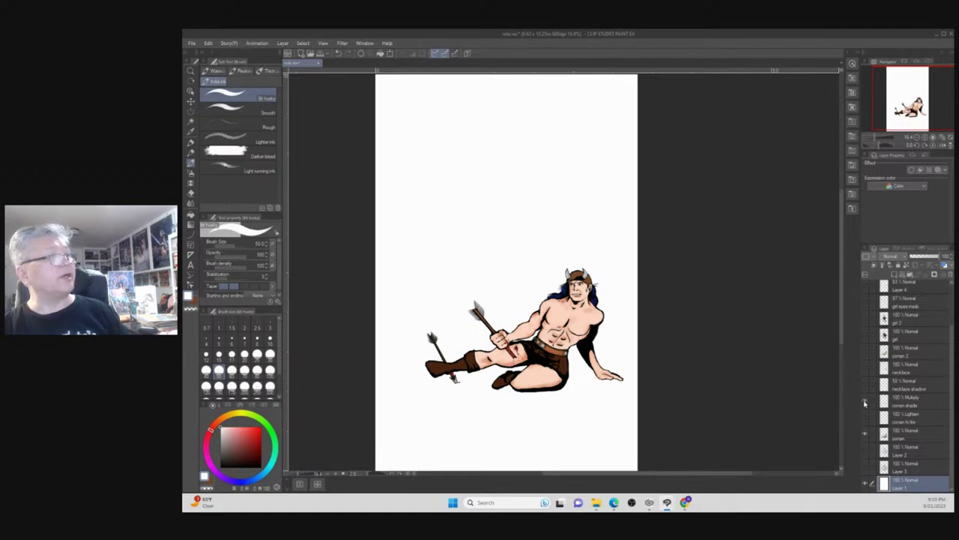
{"action": "left_click", "coordinate": [917, 405]}
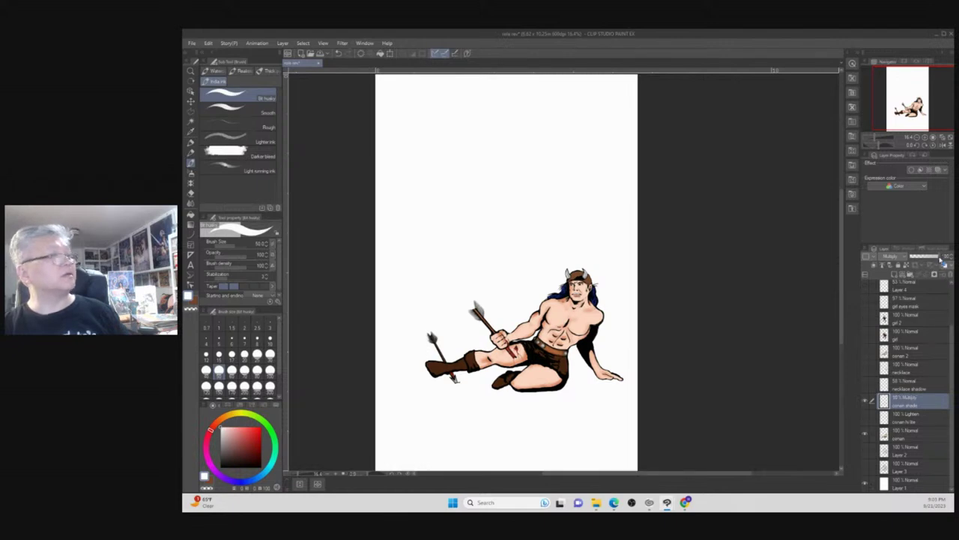
{"action": "mouse_move", "coordinate": [942, 258]}
{"action": "left_mouse_down"}
{"action": "mouse_move", "coordinate": [913, 257]}
{"action": "mouse_move", "coordinate": [947, 263]}
{"action": "left_mouse_up"}
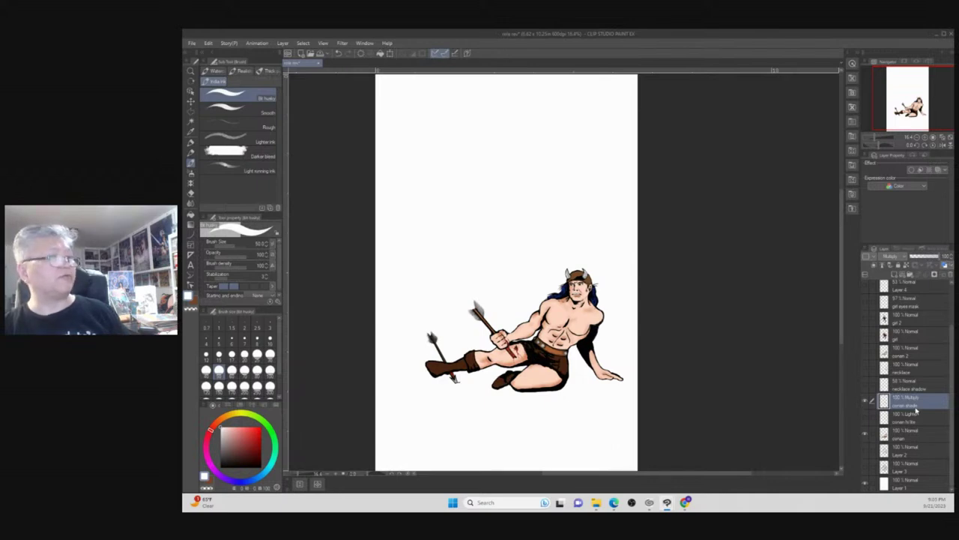
Try a Hue/Saturation/Luminosity correction of -25, -11 and 12 on the conan shade layer.
{"action": "left_click", "coordinate": [209, 43]}
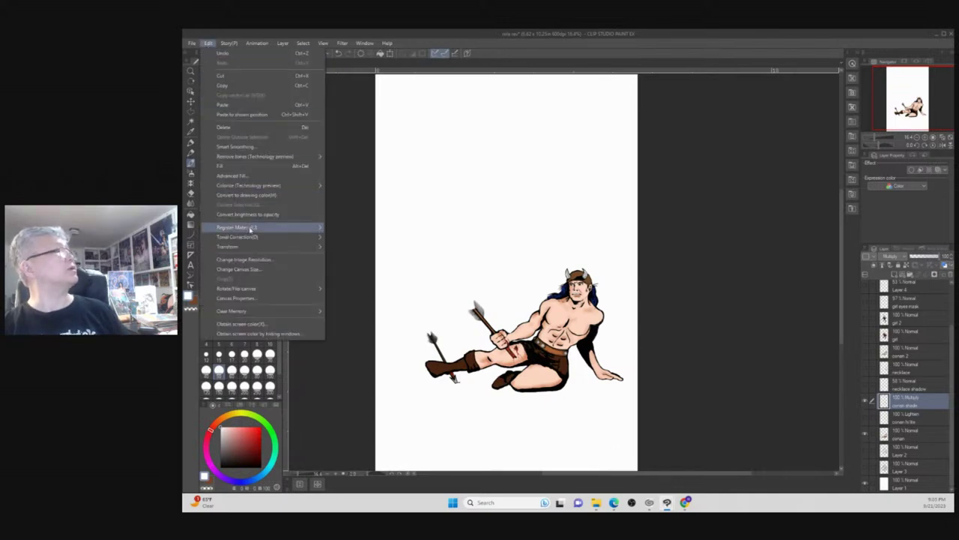
{"action": "mouse_move", "coordinate": [248, 237]}
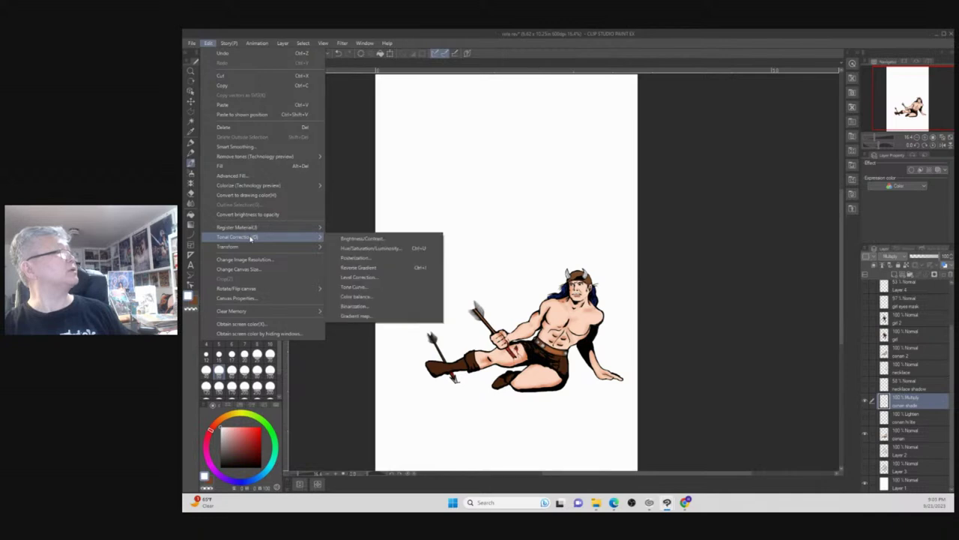
{"action": "left_click", "coordinate": [358, 248]}
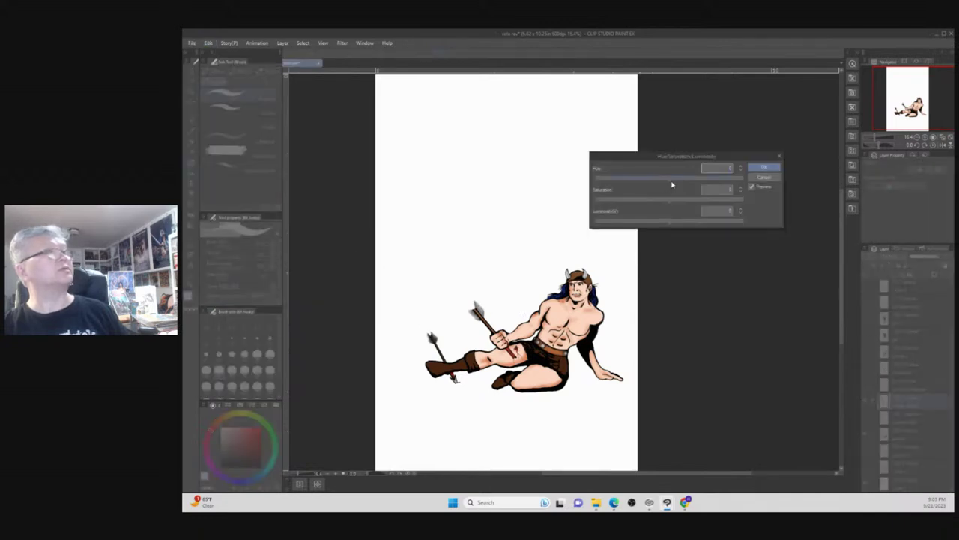
{"action": "left_click_drag", "start_coordinate": [671, 184], "coordinate": [679, 224]}
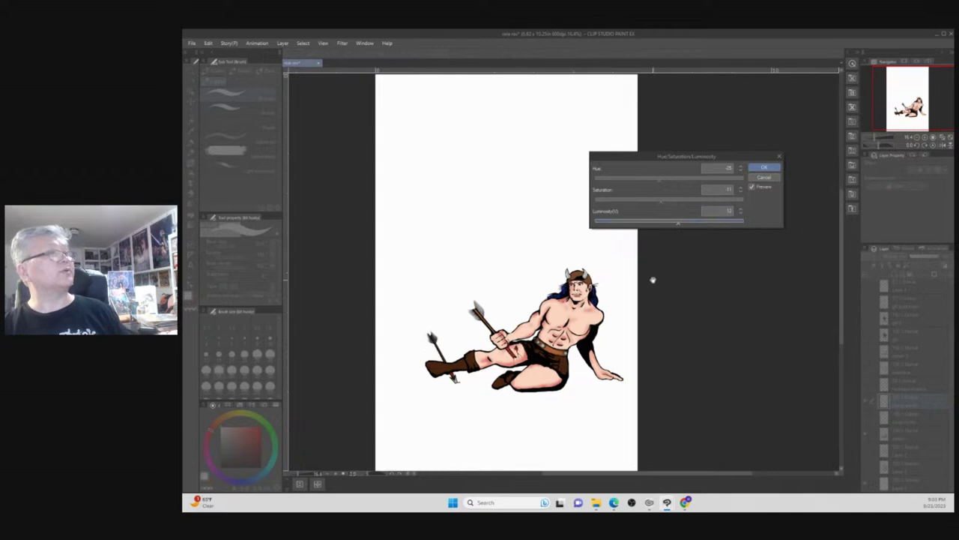
{"action": "left_click", "coordinate": [769, 179]}
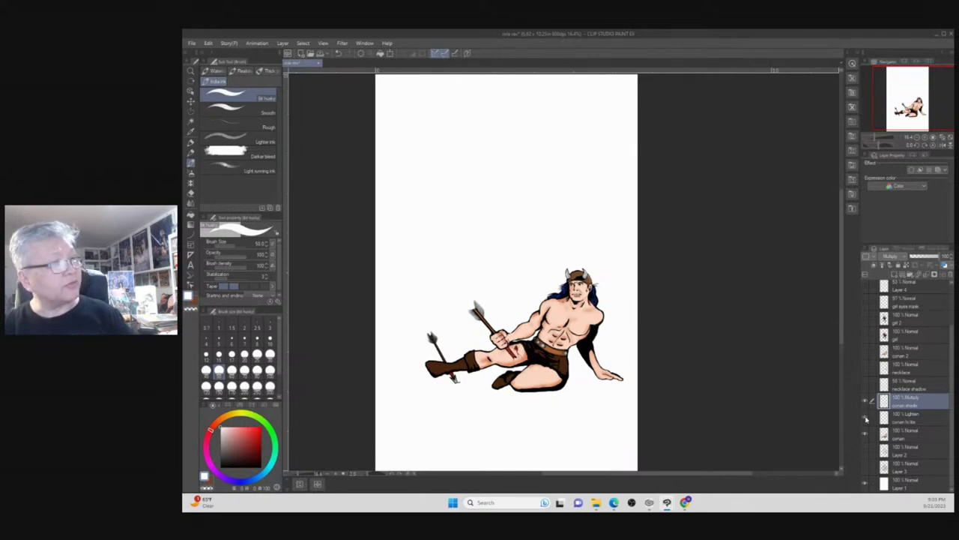
Select the conan hi lite layer, and show the necklace, necklace shadow and girl 2 layers.
{"action": "left_click", "coordinate": [922, 420]}
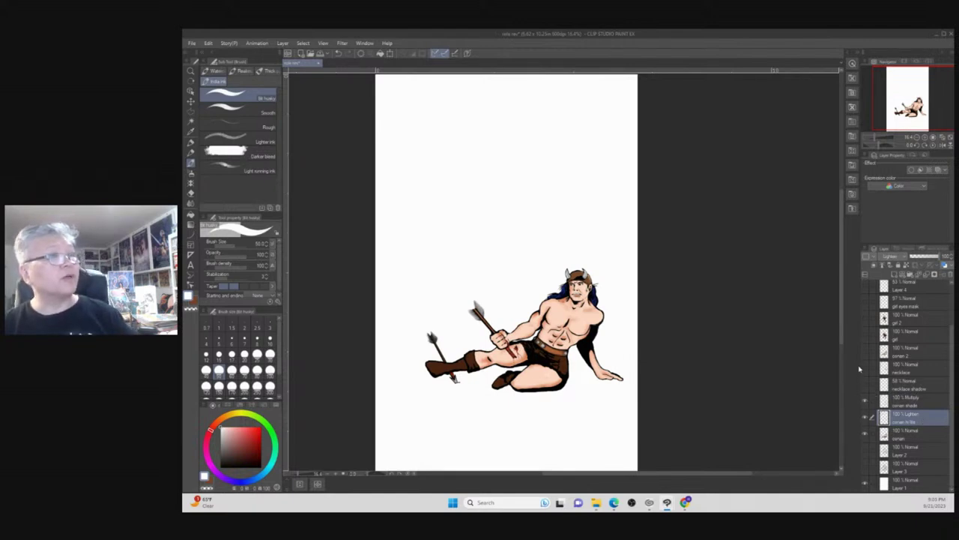
{"action": "left_click", "coordinate": [864, 368]}
{"action": "left_click", "coordinate": [865, 385]}
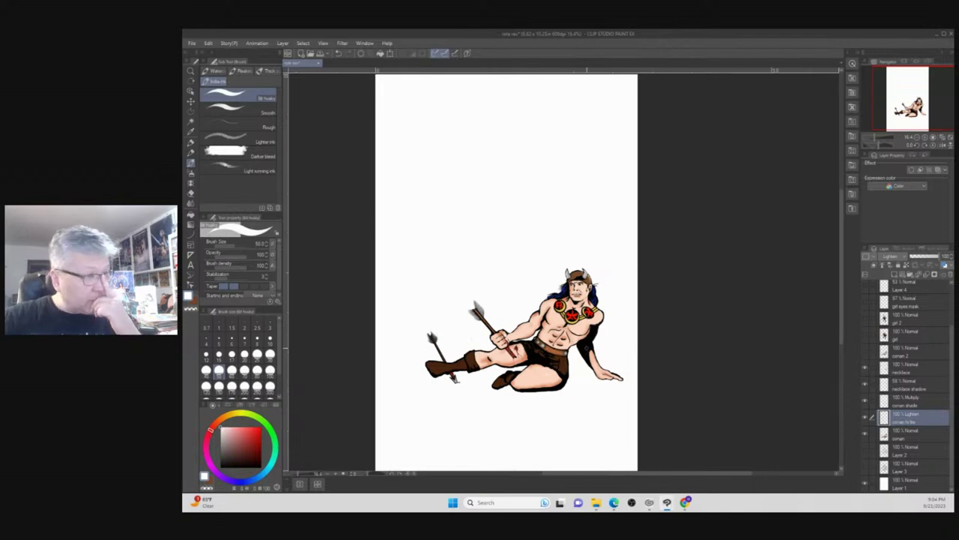
{"action": "left_click", "coordinate": [865, 320]}
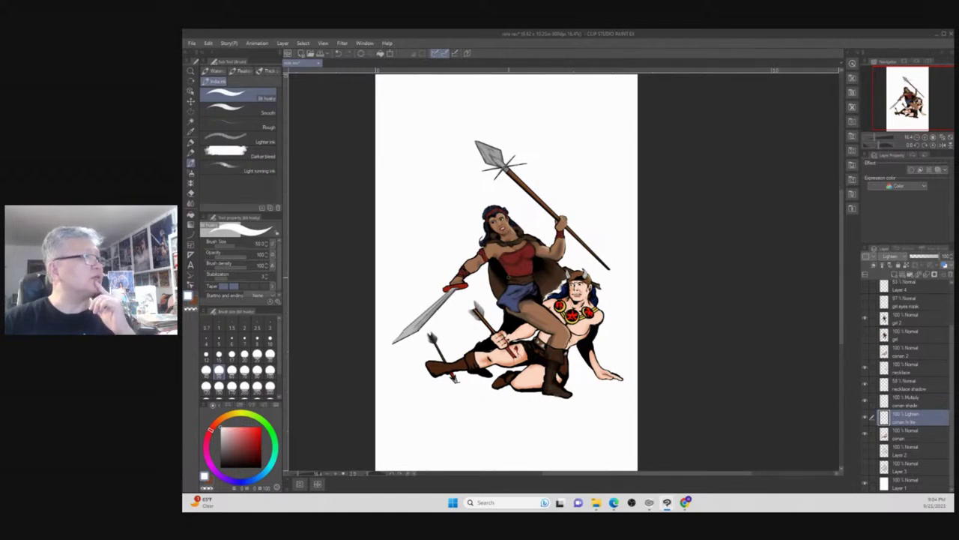
{"action": "scroll", "coordinate": [508, 277], "scroll_direction": "up", "scroll_amount": 2}
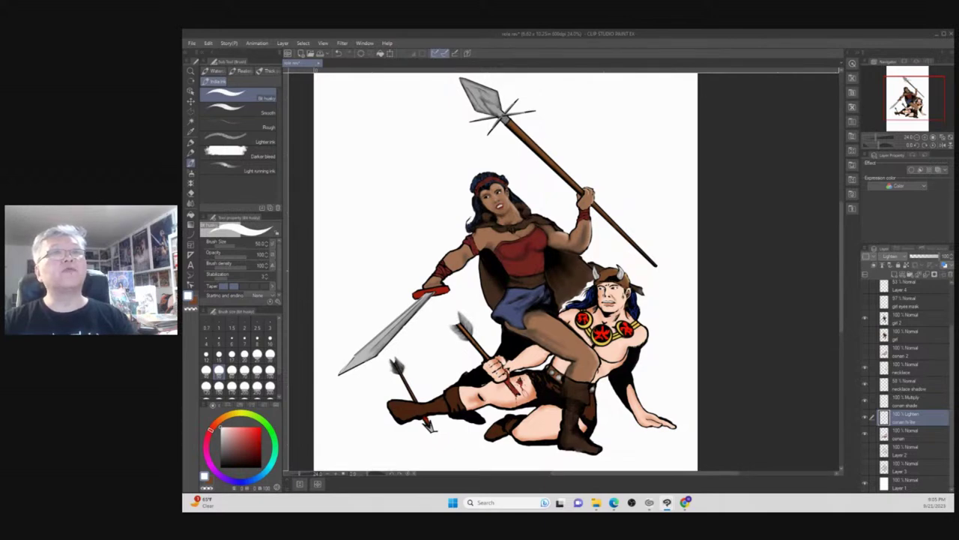
Examine the Conan the Barbarian cover reference beside the illustration, and return to the illustration canvas.
{"action": "key", "text": "ctrl+Tab"}
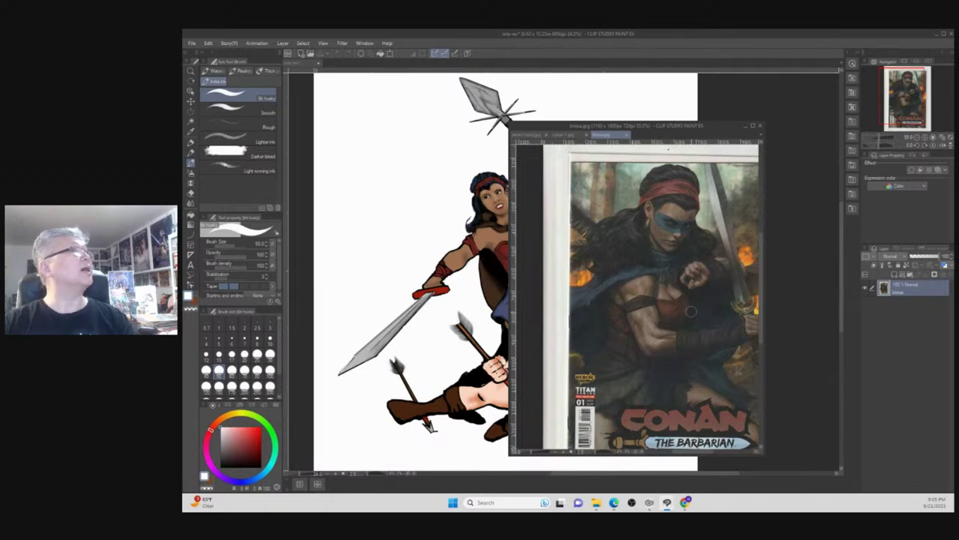
{"action": "scroll", "coordinate": [691, 311], "scroll_direction": "down", "scroll_amount": 1}
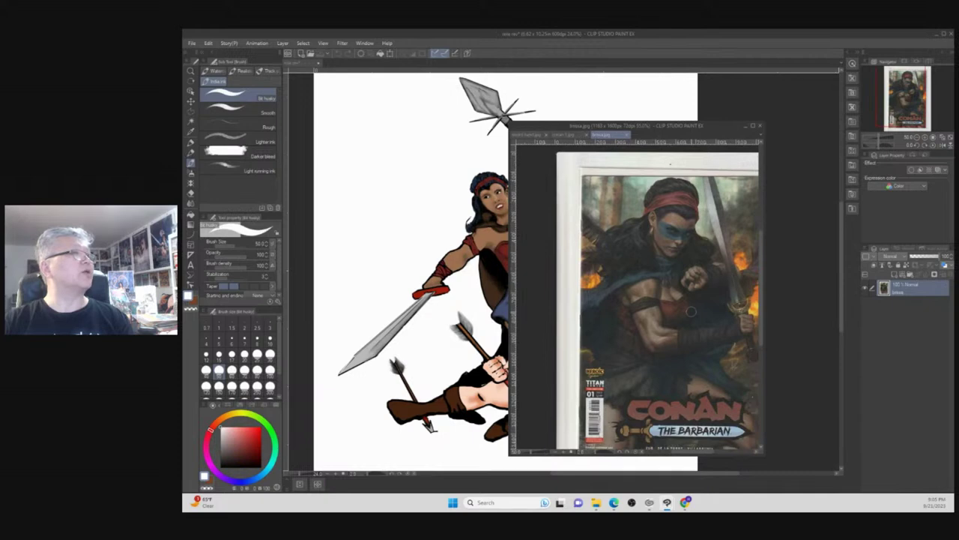
{"action": "left_click_drag", "start_coordinate": [697, 127], "coordinate": [734, 100]}
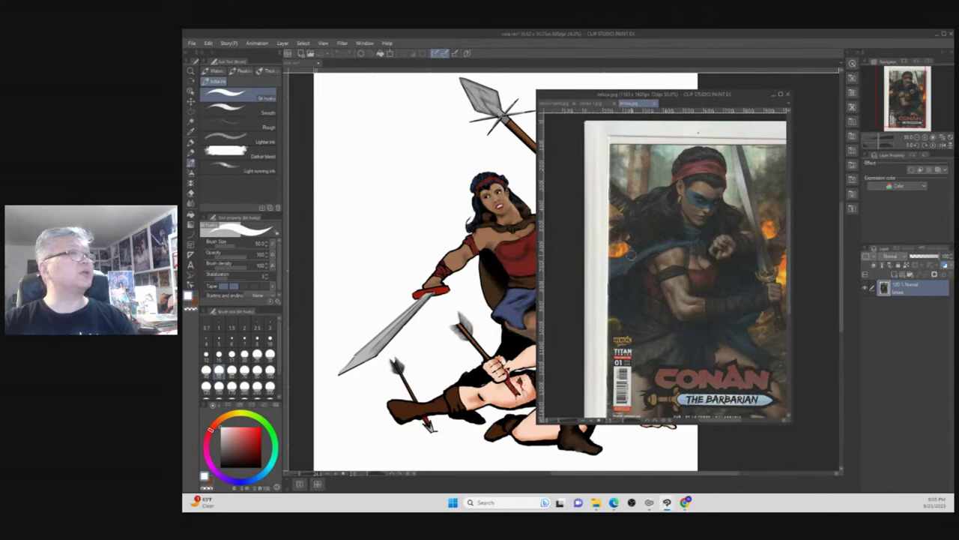
{"action": "left_click_drag", "start_coordinate": [748, 104], "coordinate": [869, 124]}
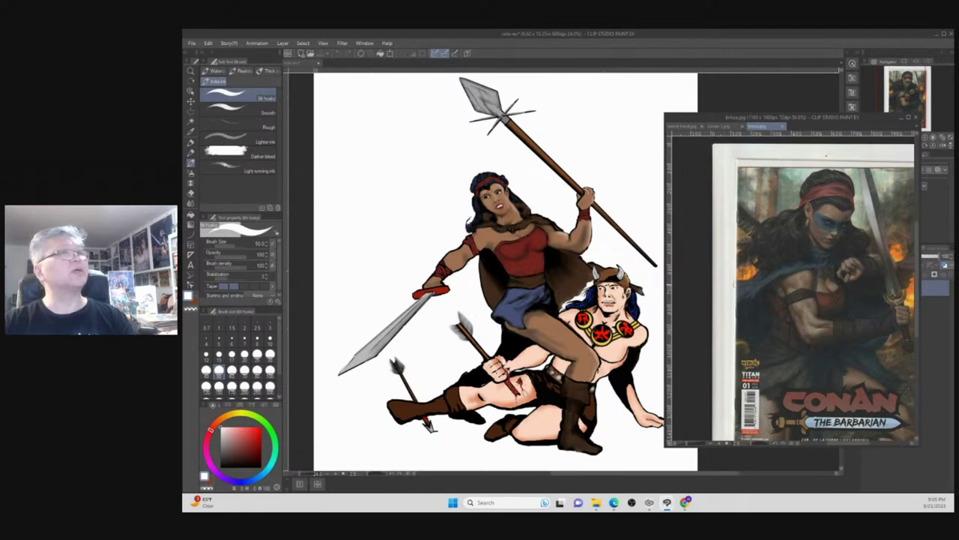
{"action": "left_click_drag", "start_coordinate": [863, 124], "coordinate": [637, 124]}
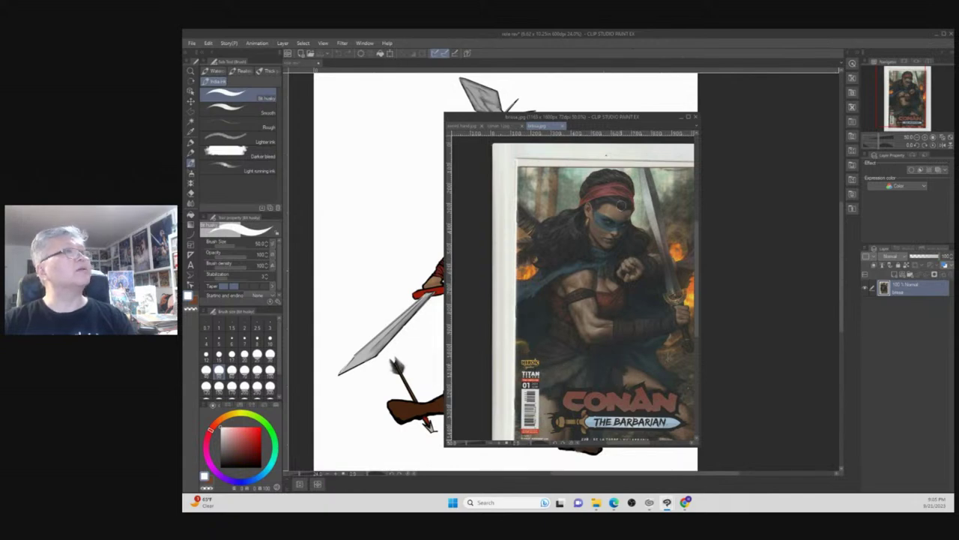
{"action": "left_click_drag", "start_coordinate": [616, 119], "coordinate": [847, 138]}
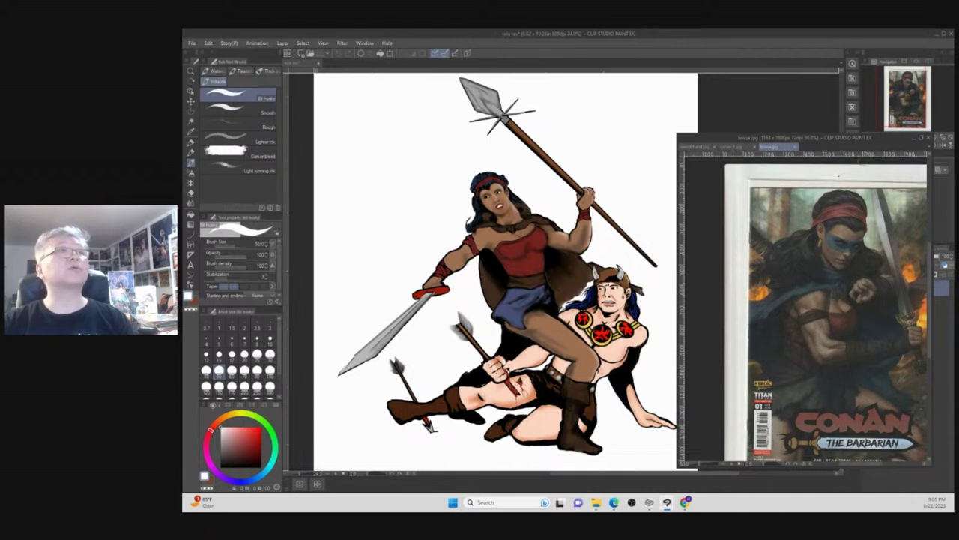
{"action": "left_click", "coordinate": [928, 138]}
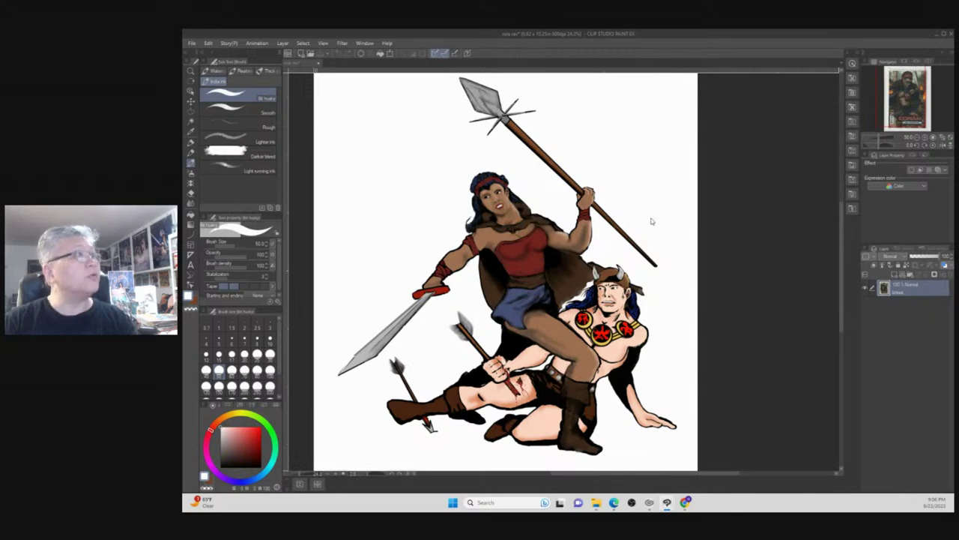
{"action": "left_click", "coordinate": [304, 63]}
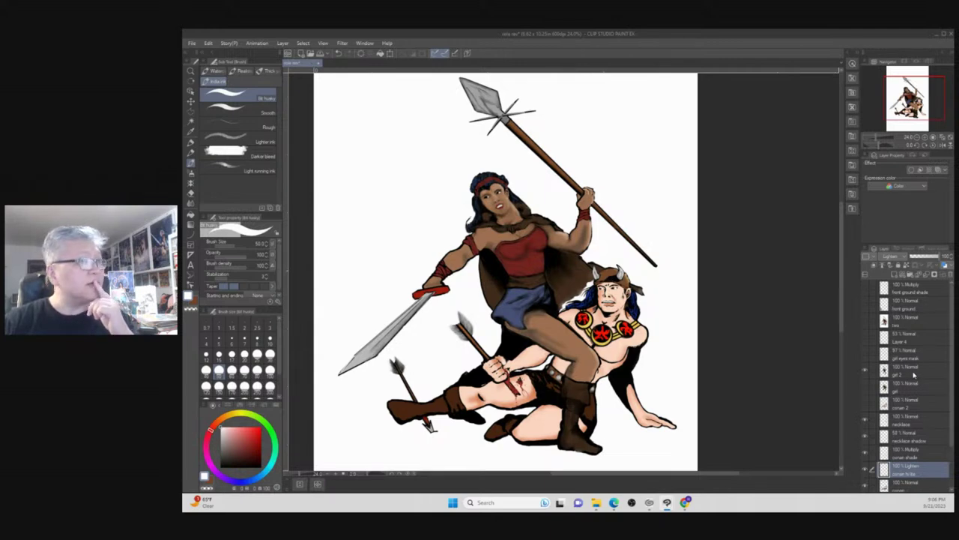
Show the girl layer in place of girl 2, and check the hand reference image against it.
{"action": "left_click", "coordinate": [866, 388]}
{"action": "left_click", "coordinate": [866, 374]}
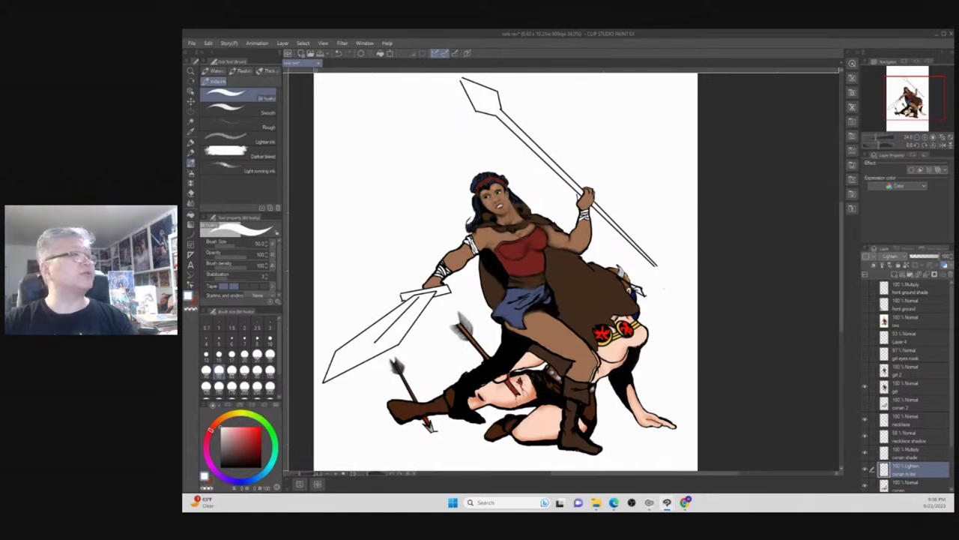
{"action": "left_click_drag", "start_coordinate": [952, 143], "coordinate": [638, 123]}
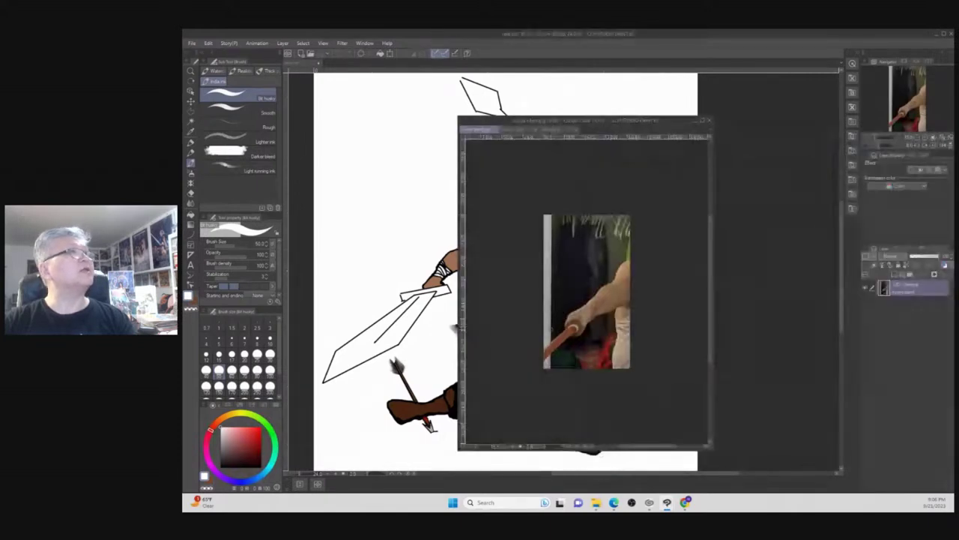
{"action": "left_click_drag", "start_coordinate": [623, 126], "coordinate": [937, 124]}
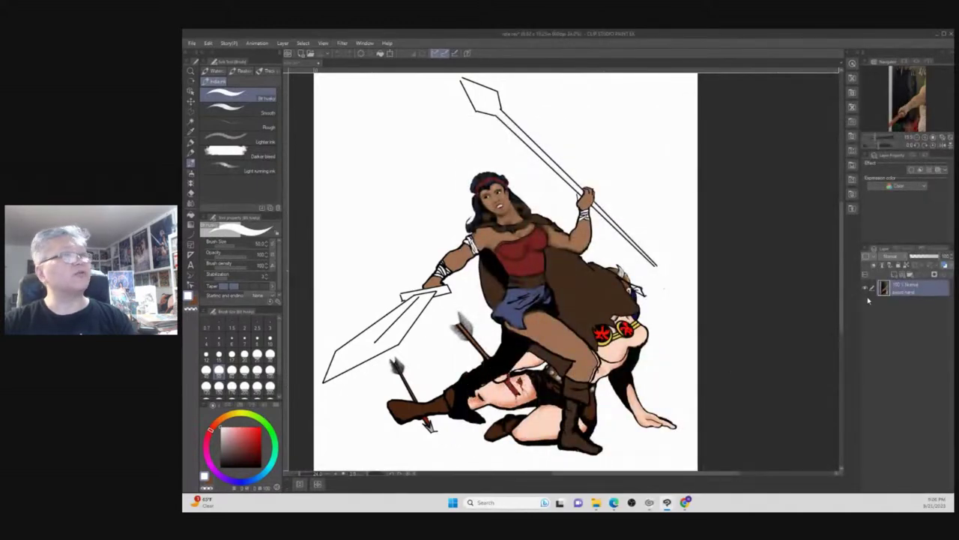
{"action": "left_click", "coordinate": [301, 65]}
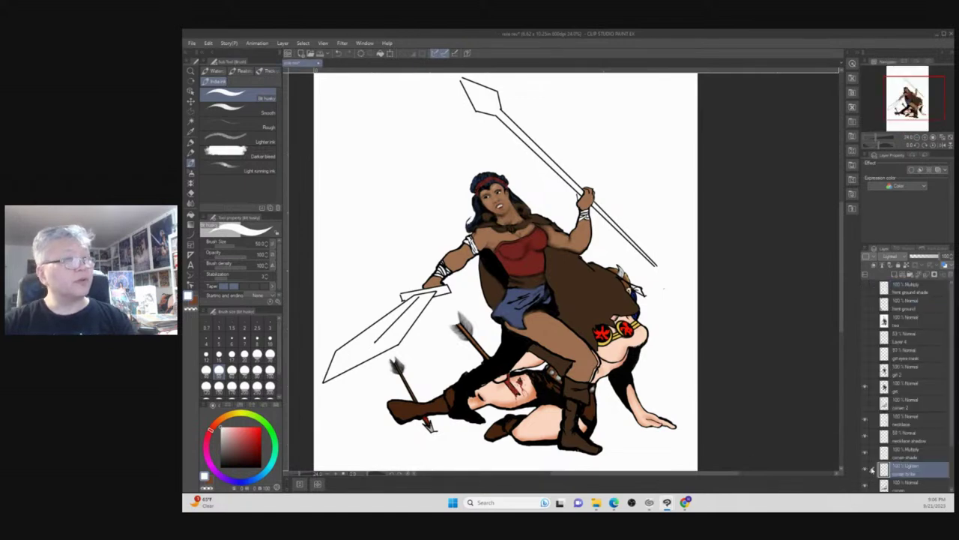
Rename the girl layer to Brissa, and hide the necklace, necklace shadow and Conan layers beneath it.
{"action": "left_click", "coordinate": [910, 392]}
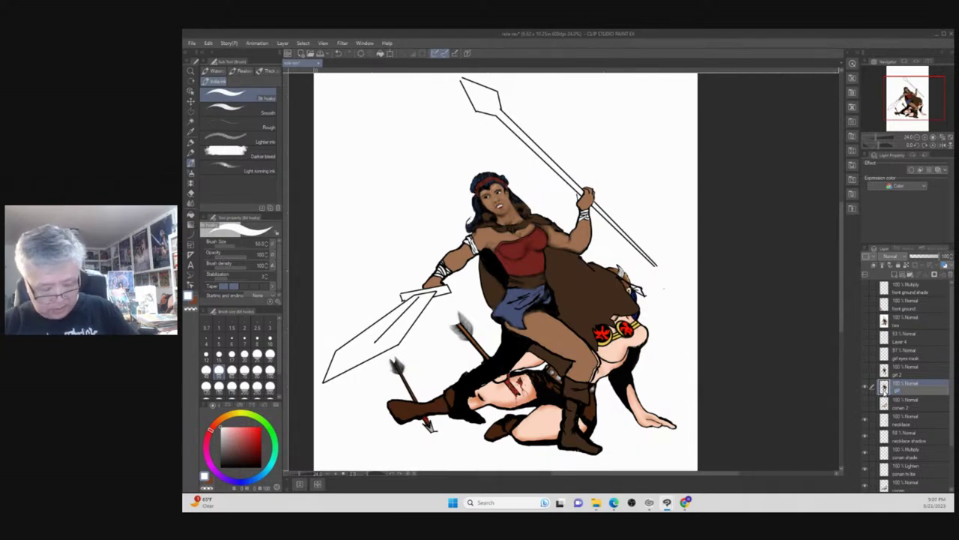
{"action": "key", "text": "i"}
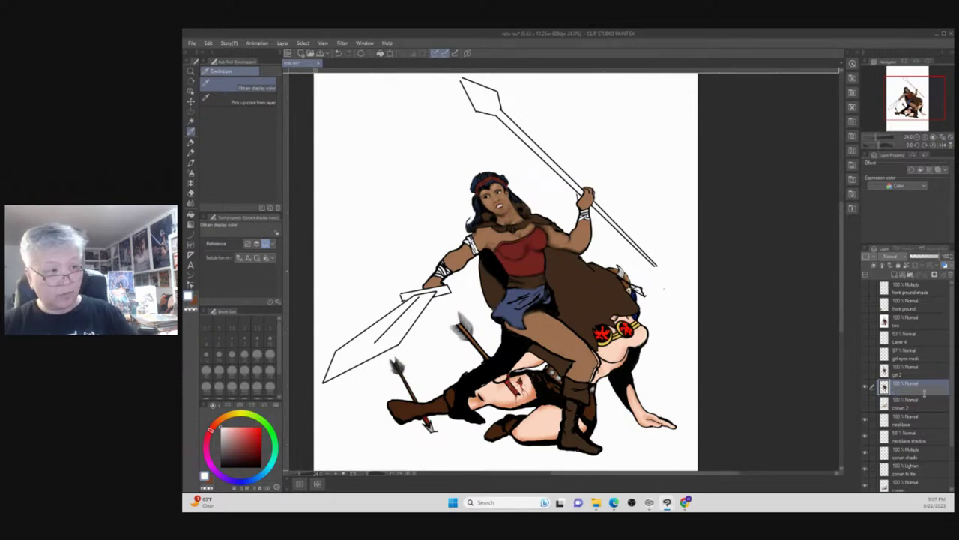
{"action": "type", "text": "hair"}
{"action": "key", "text": "Return"}
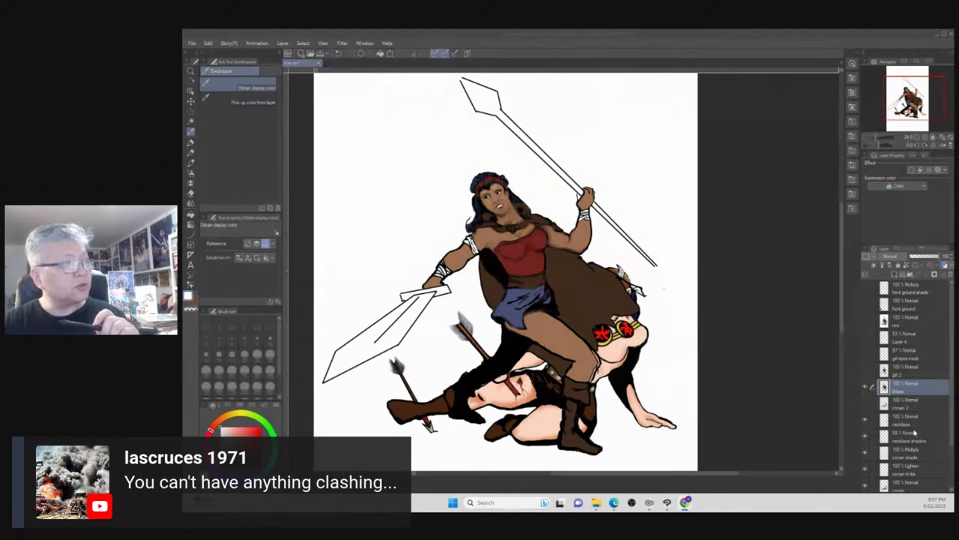
{"action": "scroll", "coordinate": [918, 433], "scroll_direction": "down", "scroll_amount": 1}
{"action": "left_click_drag", "start_coordinate": [867, 380], "coordinate": [867, 449]}
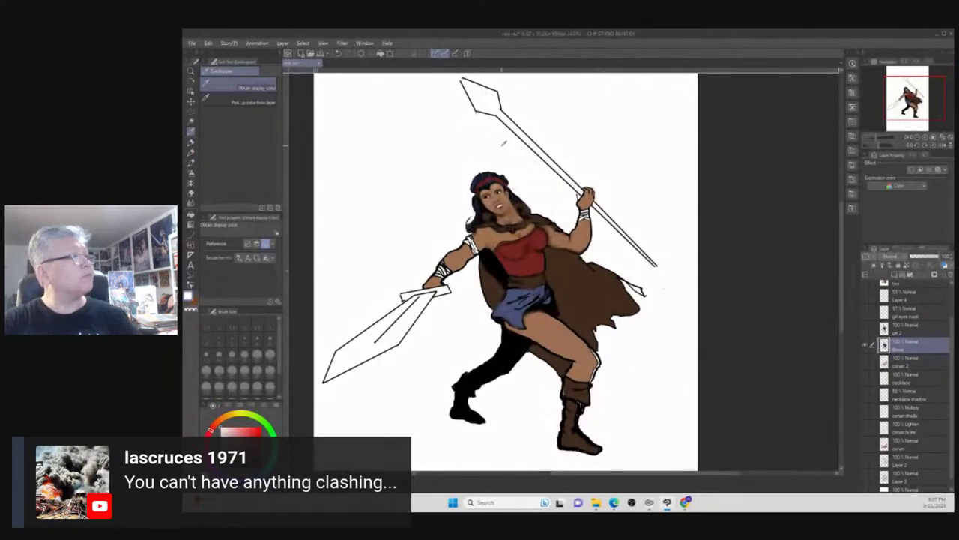
Sample the woman's thigh skin color, and erase the sword hilt and part of the wrist wraps with the Hard eraser at size 40.
{"action": "key", "text": "alt"}
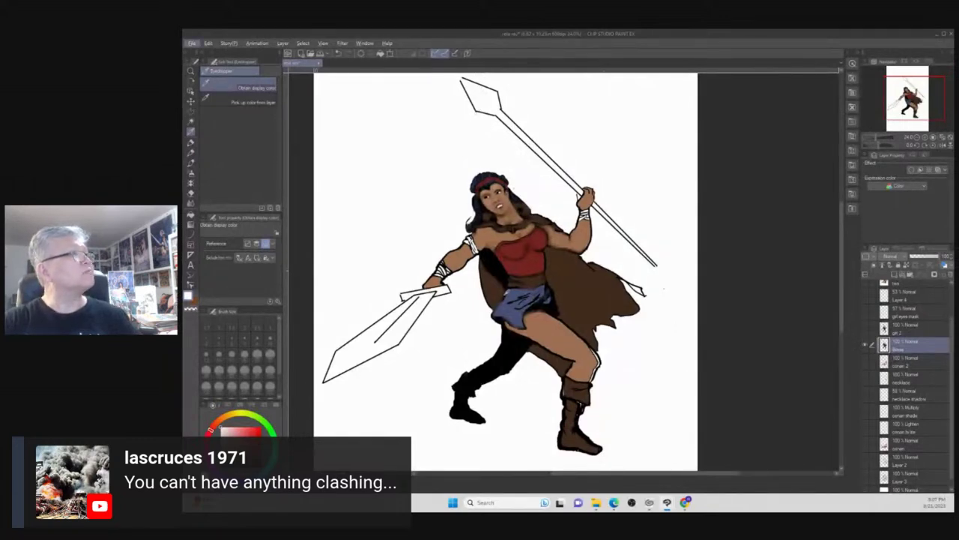
{"action": "left_click", "coordinate": [559, 334]}
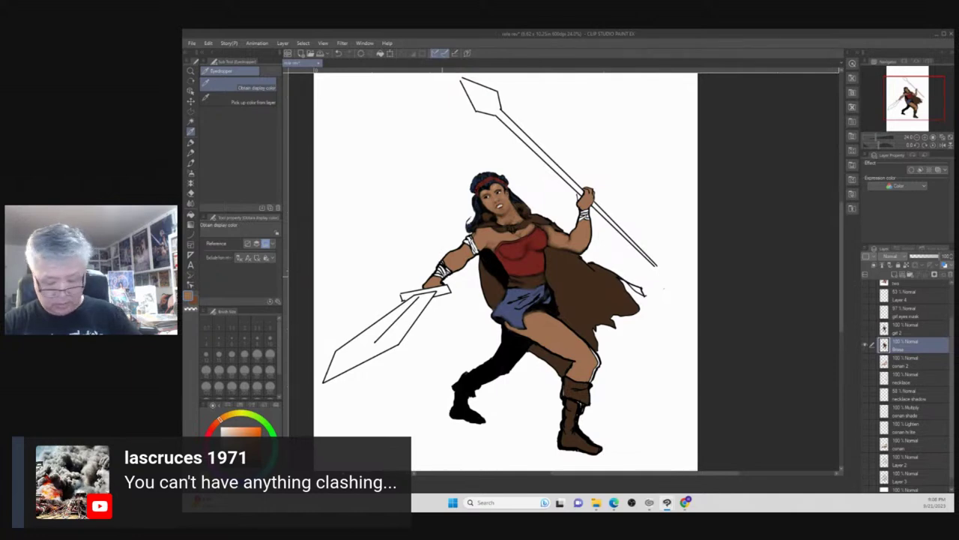
{"action": "key", "text": "slash"}
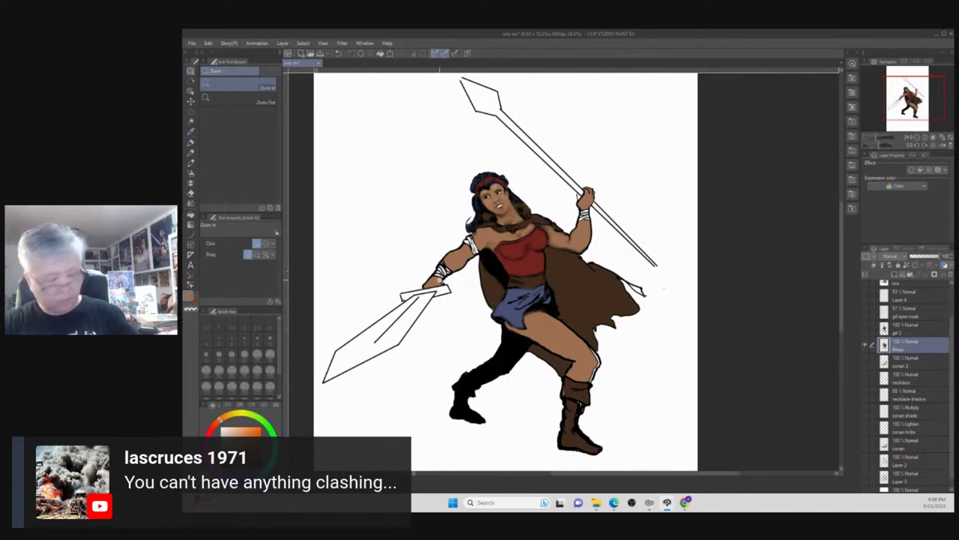
{"action": "left_click", "coordinate": [436, 297]}
{"action": "left_click", "coordinate": [442, 240]}
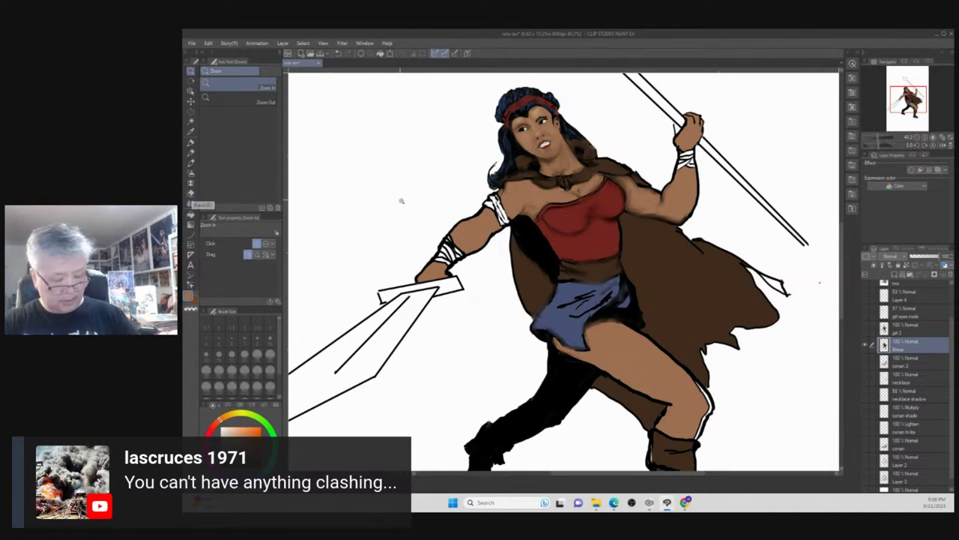
{"action": "left_click", "coordinate": [202, 195]}
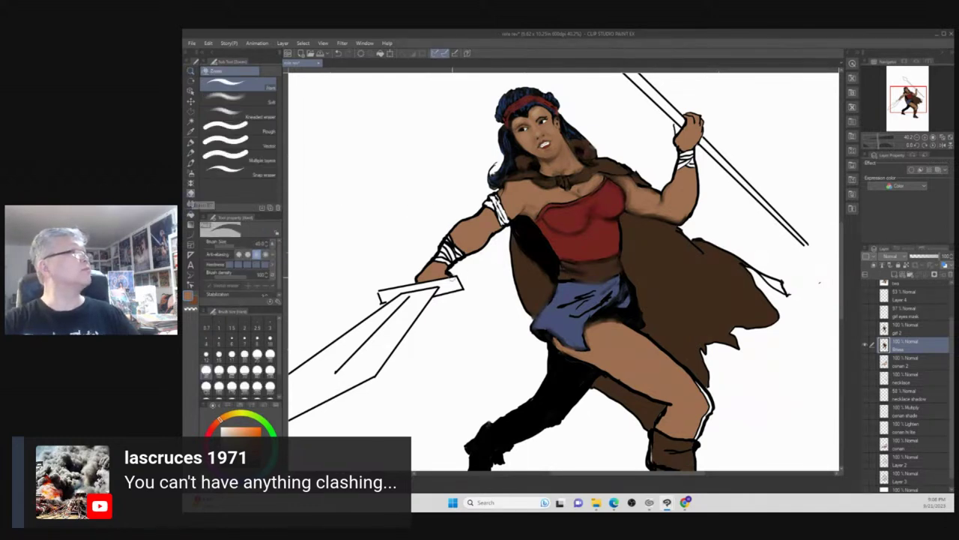
{"action": "mouse_move", "coordinate": [460, 283]}
{"action": "left_mouse_down"}
{"action": "mouse_move", "coordinate": [412, 303]}
{"action": "mouse_move", "coordinate": [387, 295]}
{"action": "mouse_move", "coordinate": [408, 289]}
{"action": "mouse_move", "coordinate": [378, 290]}
{"action": "mouse_move", "coordinate": [398, 284]}
{"action": "mouse_move", "coordinate": [380, 305]}
{"action": "mouse_move", "coordinate": [403, 284]}
{"action": "mouse_move", "coordinate": [454, 277]}
{"action": "mouse_move", "coordinate": [430, 292]}
{"action": "mouse_move", "coordinate": [441, 285]}
{"action": "mouse_move", "coordinate": [426, 280]}
{"action": "mouse_move", "coordinate": [436, 288]}
{"action": "mouse_move", "coordinate": [479, 273]}
{"action": "mouse_move", "coordinate": [444, 278]}
{"action": "left_mouse_up"}
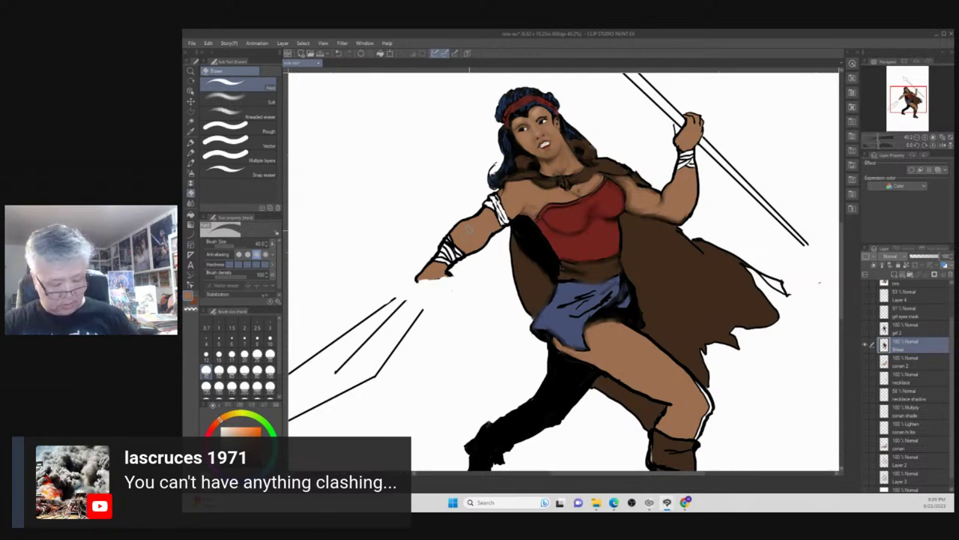
{"action": "left_click_drag", "start_coordinate": [461, 247], "coordinate": [454, 255]}
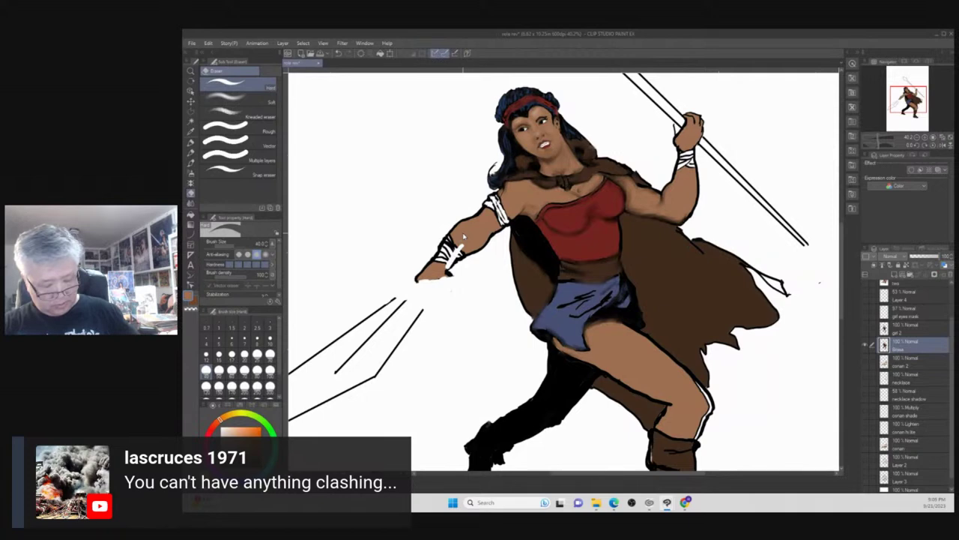
Paint skin color over the remaining wrist wraps and the upper-arm band, and fill in the fingers of the lowered hand.
{"action": "key", "text": "b"}
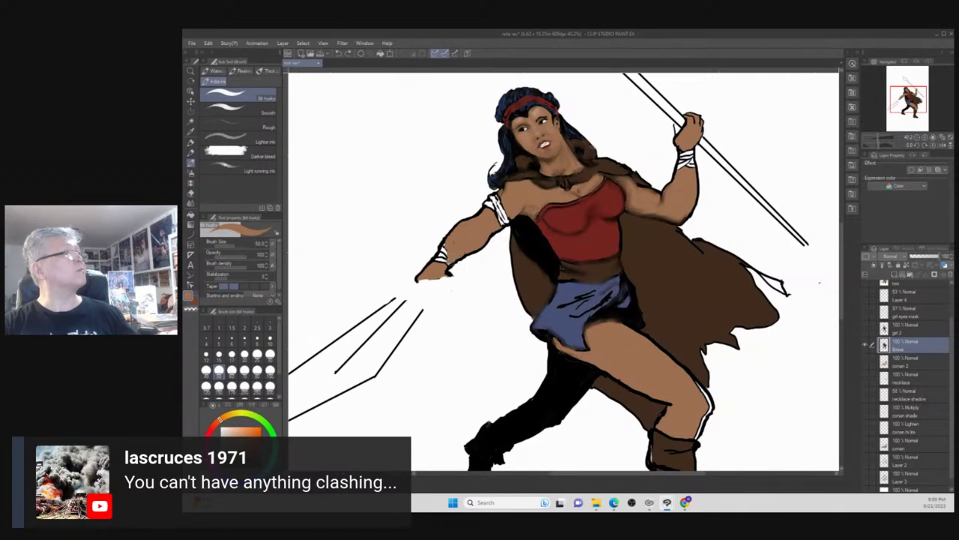
{"action": "left_click_drag", "start_coordinate": [444, 263], "coordinate": [444, 240]}
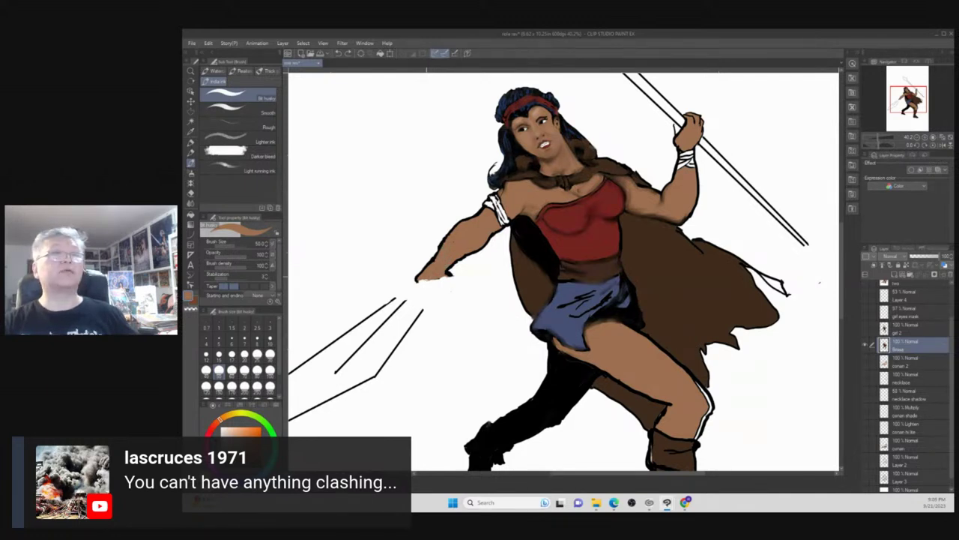
{"action": "mouse_move", "coordinate": [421, 274]}
{"action": "left_mouse_down"}
{"action": "mouse_move", "coordinate": [417, 289]}
{"action": "mouse_move", "coordinate": [433, 283]}
{"action": "left_mouse_up"}
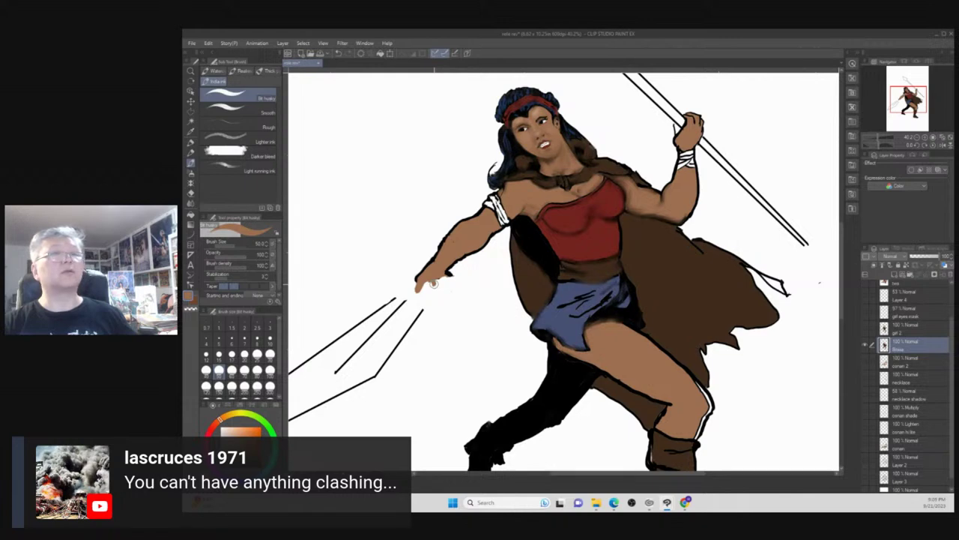
{"action": "left_click_drag", "start_coordinate": [432, 284], "coordinate": [445, 278]}
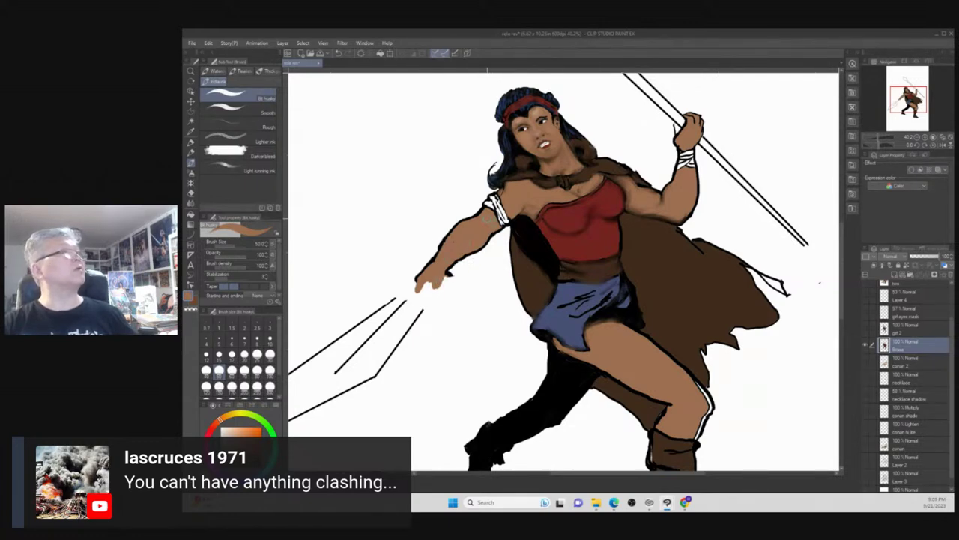
{"action": "left_click_drag", "start_coordinate": [490, 196], "coordinate": [507, 224]}
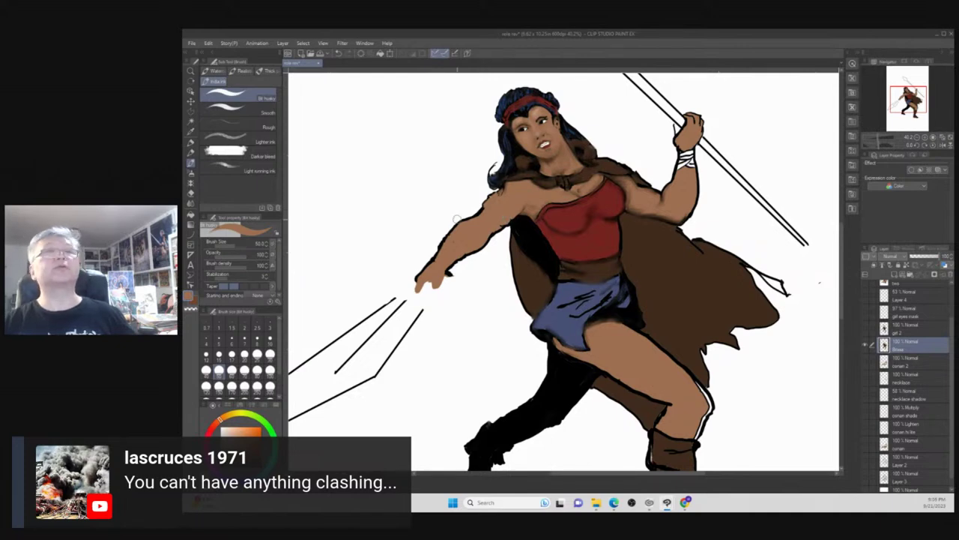
Ink the shoulder, forearm and finger outlines of the lowered arm in black with the Bit husky brush at size 17.
{"action": "left_click_drag", "start_coordinate": [307, 63], "coordinate": [958, 143]}
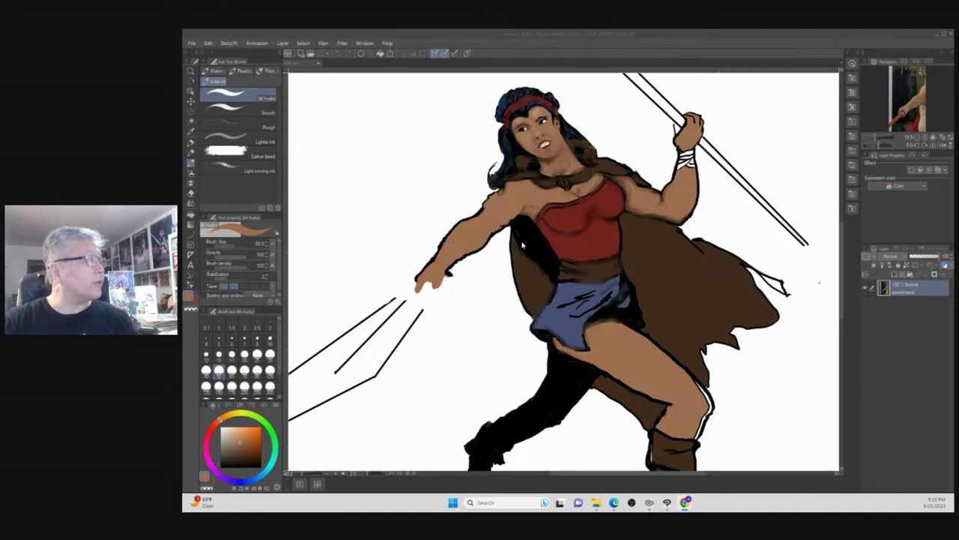
{"action": "left_click", "coordinate": [496, 207]}
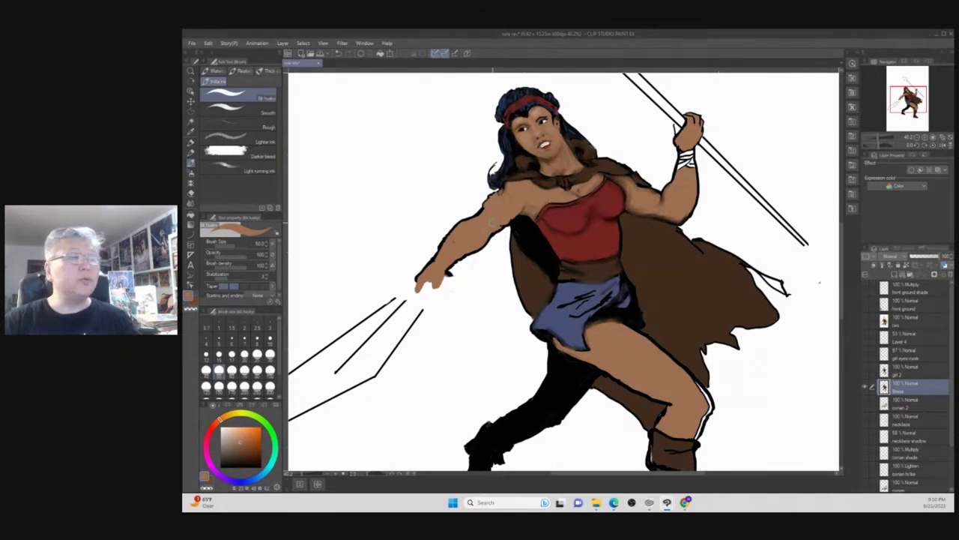
{"action": "key", "text": "b"}
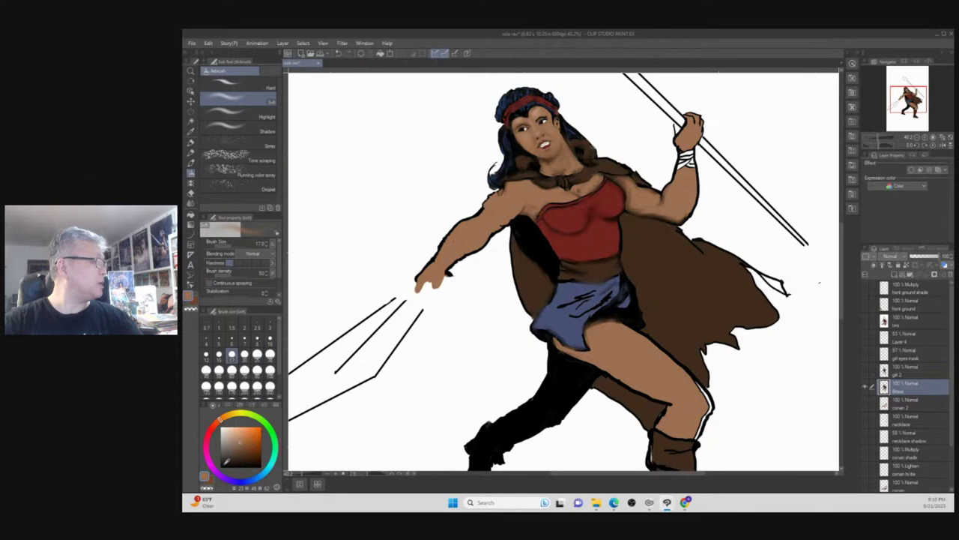
{"action": "left_click", "coordinate": [227, 462]}
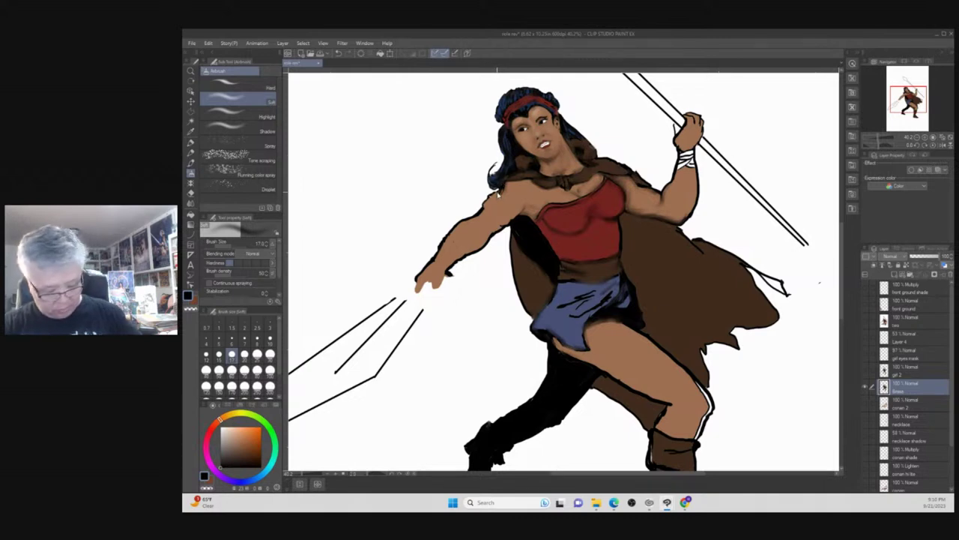
{"action": "key", "text": "b"}
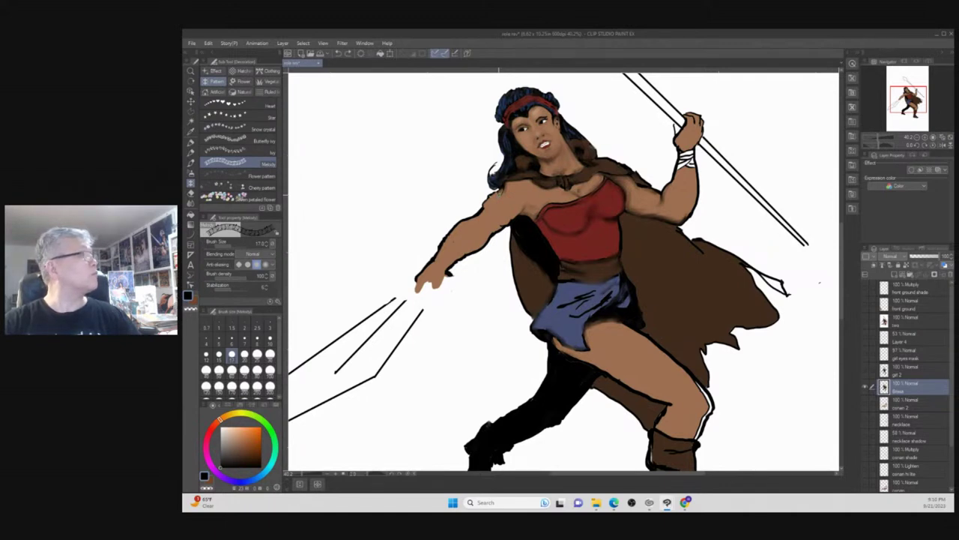
{"action": "key", "text": "b"}
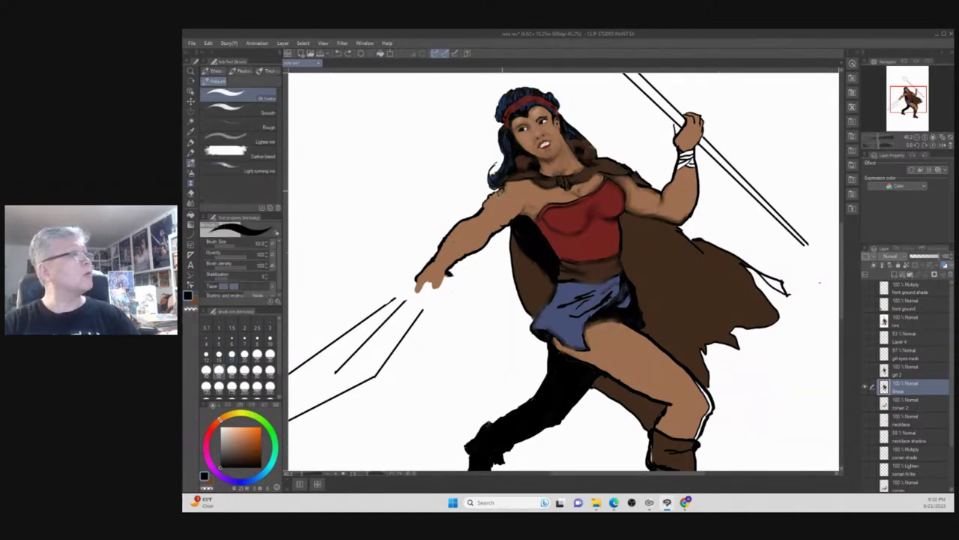
{"action": "key", "text": "bracketleft"}
{"action": "key", "text": "bracketleft"}
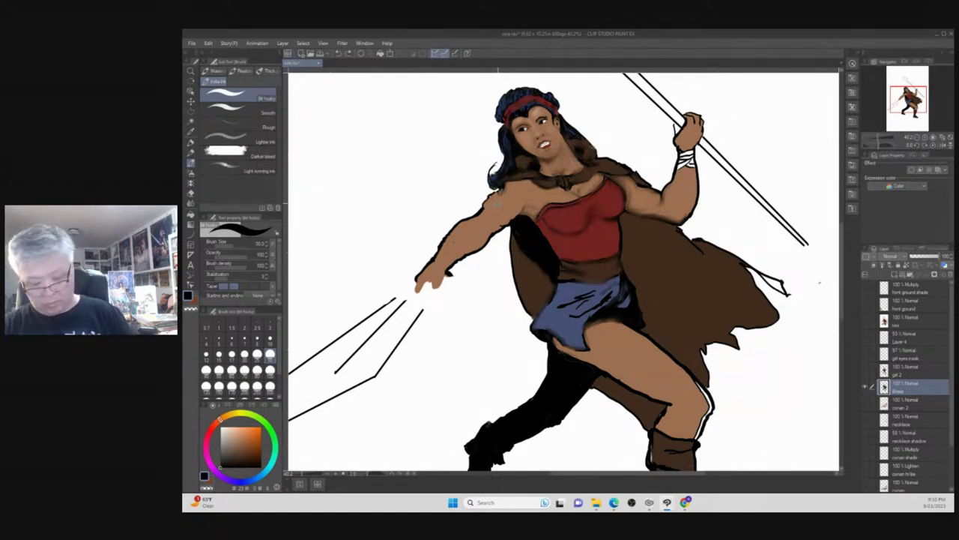
{"action": "key", "text": "bracketleft"}
{"action": "key", "text": "bracketleft"}
{"action": "key", "text": "bracketleft"}
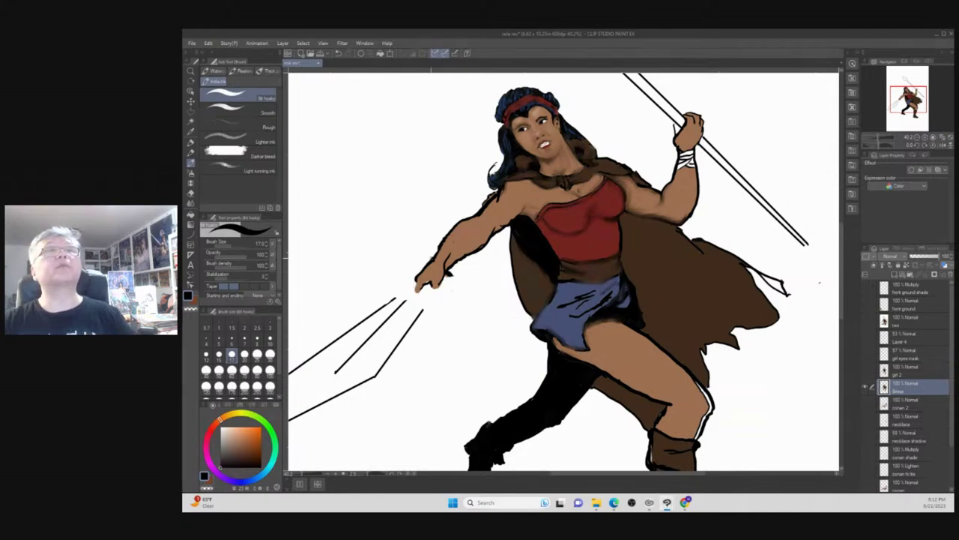
Check the Brissa cover and sword hand references, and ink a curved crossguard just below the lowered hand.
{"action": "key", "text": "ctrl+Tab"}
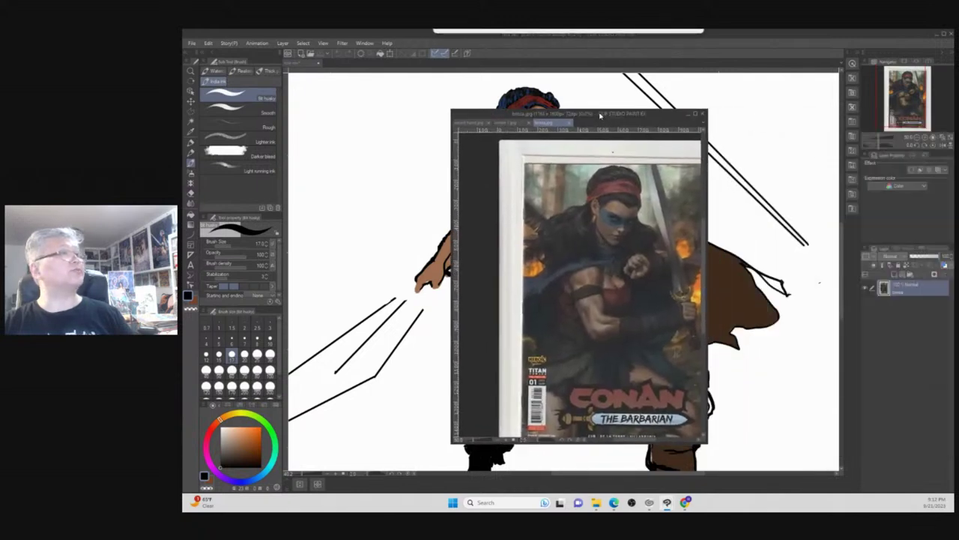
{"action": "left_click_drag", "start_coordinate": [647, 120], "coordinate": [878, 148]}
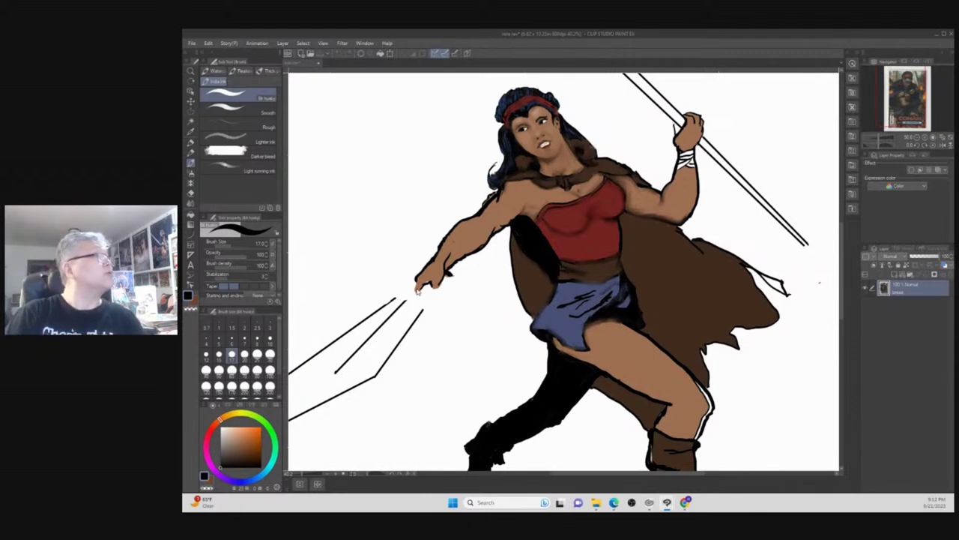
{"action": "left_click_drag", "start_coordinate": [410, 286], "coordinate": [425, 285]}
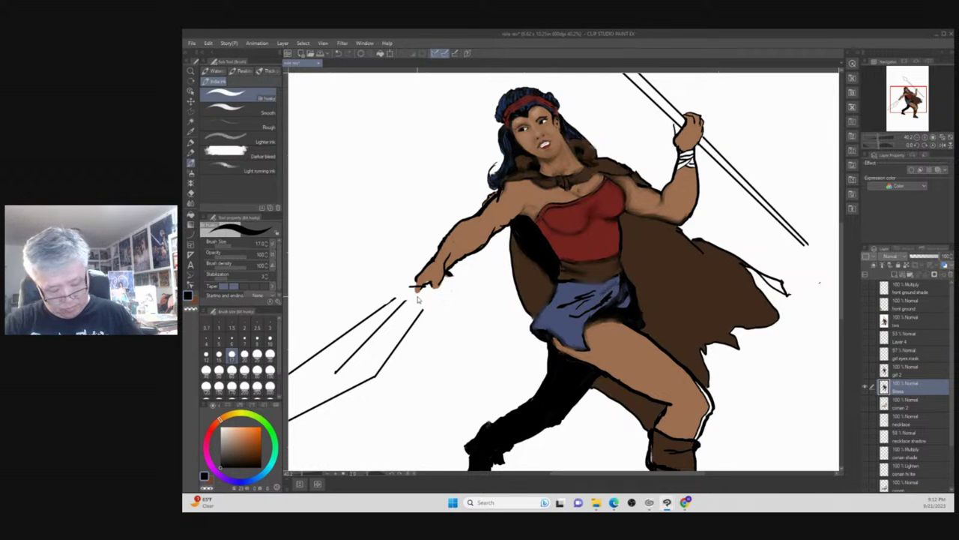
{"action": "key", "text": "ctrl+z"}
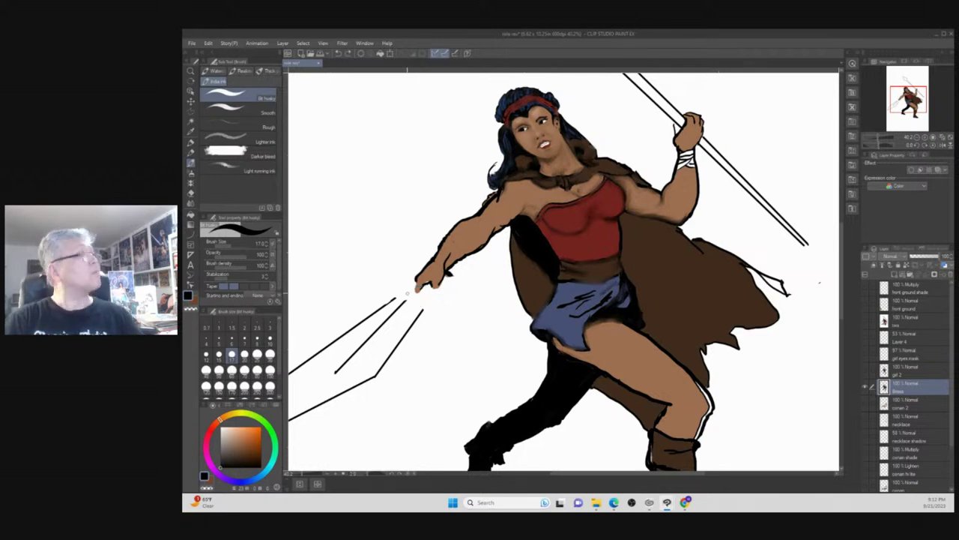
{"action": "mouse_move", "coordinate": [416, 285]}
{"action": "left_mouse_down"}
{"action": "mouse_move", "coordinate": [435, 297]}
{"action": "mouse_move", "coordinate": [406, 295]}
{"action": "left_mouse_up"}
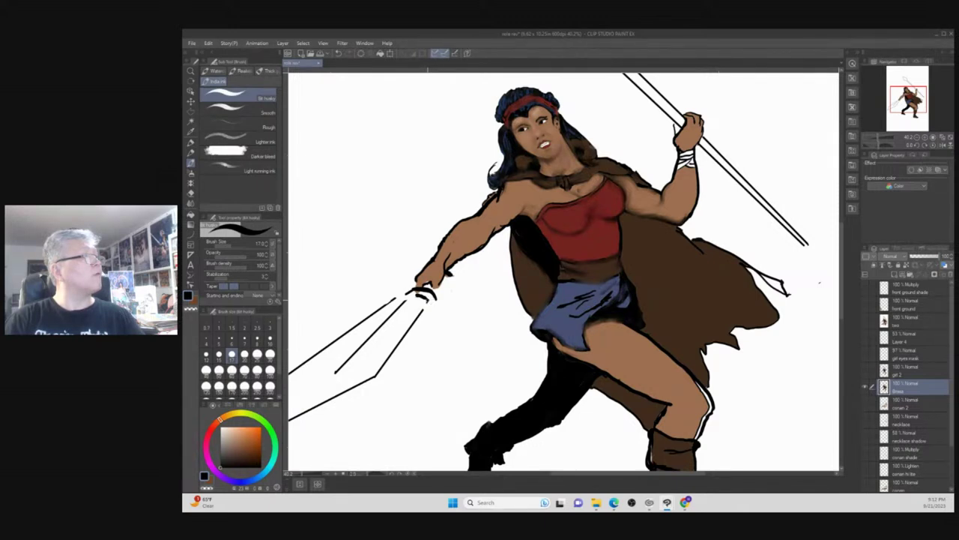
{"action": "left_click_drag", "start_coordinate": [433, 299], "coordinate": [437, 305]}
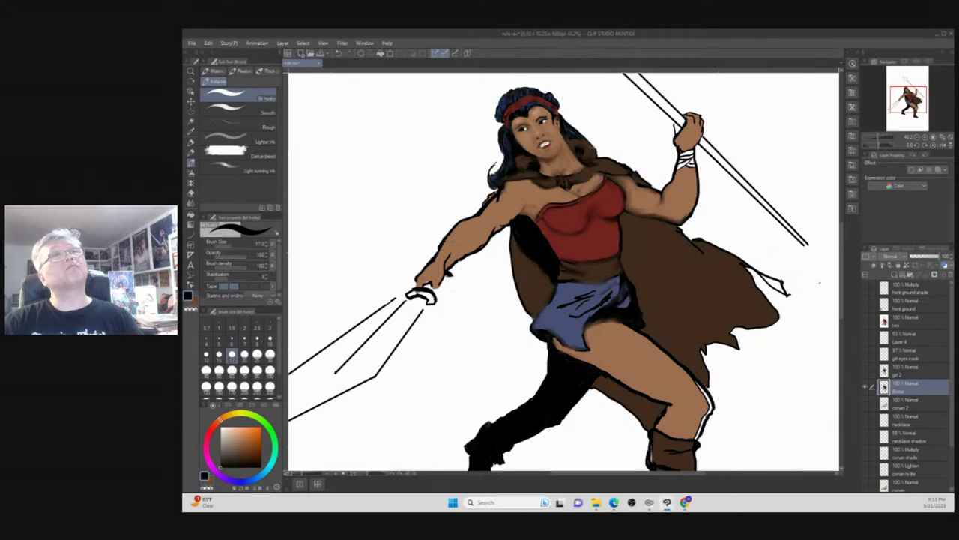
{"action": "key", "text": "ctrl+Tab"}
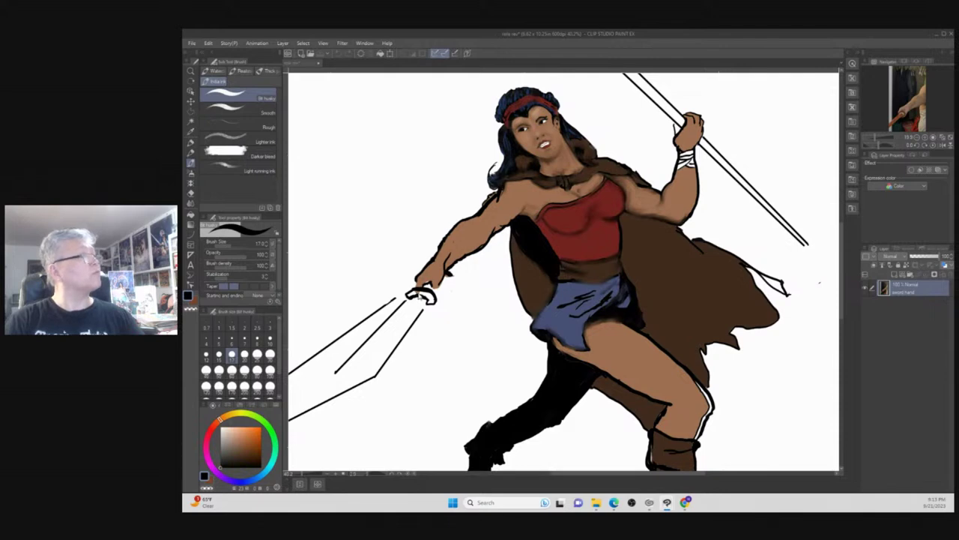
{"action": "key", "text": "ctrl+Tab"}
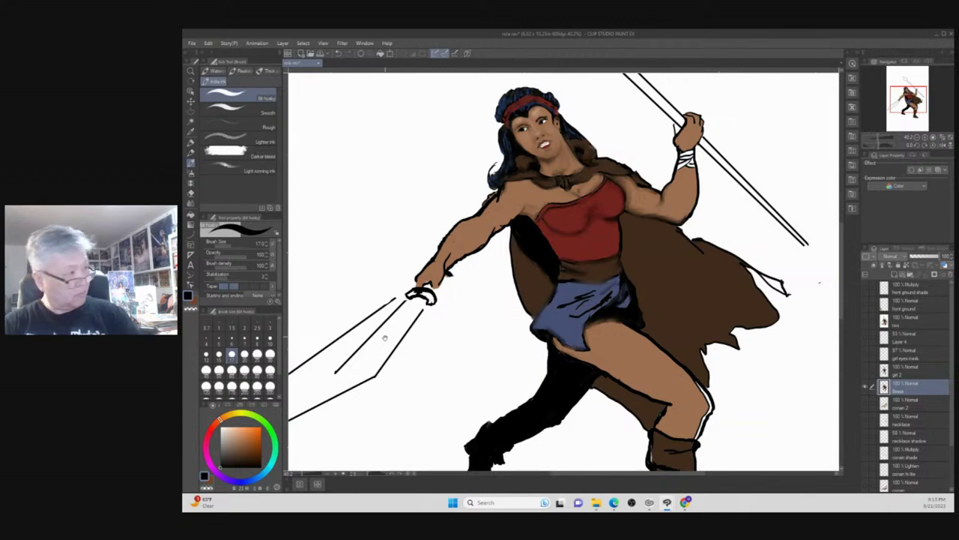
Erase the blade's center line and its lower edge up to the corner with the Hard eraser at size 40.
{"action": "left_click_drag", "start_coordinate": [398, 327], "coordinate": [459, 252]}
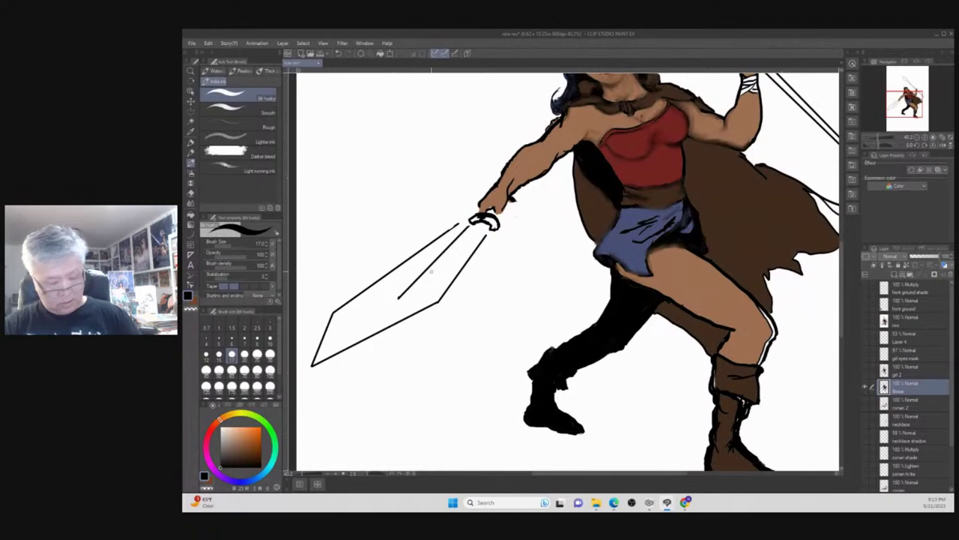
{"action": "key", "text": "e"}
{"action": "mouse_move", "coordinate": [441, 298]}
{"action": "left_mouse_down"}
{"action": "mouse_move", "coordinate": [486, 234]}
{"action": "mouse_move", "coordinate": [471, 260]}
{"action": "mouse_move", "coordinate": [467, 224]}
{"action": "mouse_move", "coordinate": [472, 258]}
{"action": "mouse_move", "coordinate": [462, 236]}
{"action": "mouse_move", "coordinate": [452, 240]}
{"action": "mouse_move", "coordinate": [398, 293]}
{"action": "left_mouse_up"}
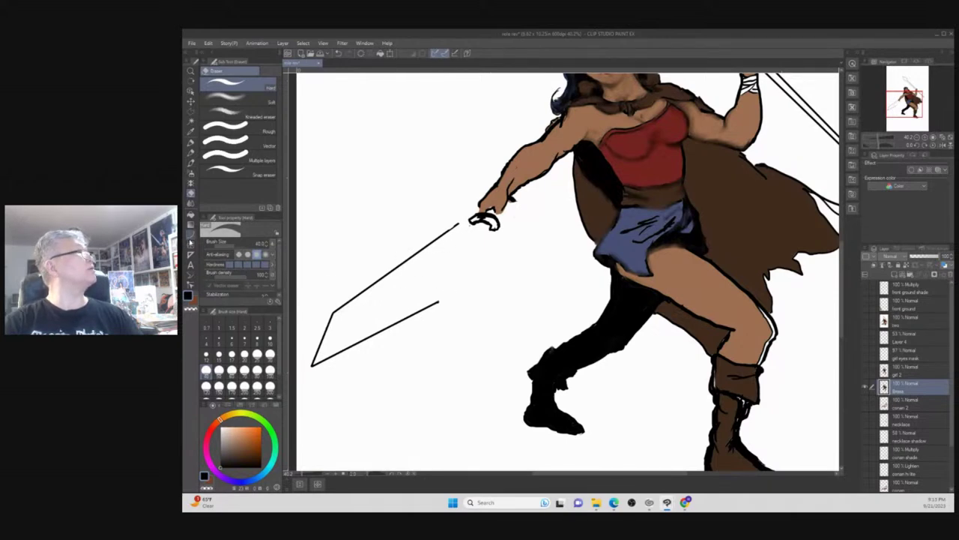
Draw a narrower sword blade from the crossguard to the existing point using straight lines at size 12.
{"action": "left_click", "coordinate": [190, 233]}
{"action": "left_click", "coordinate": [225, 83]}
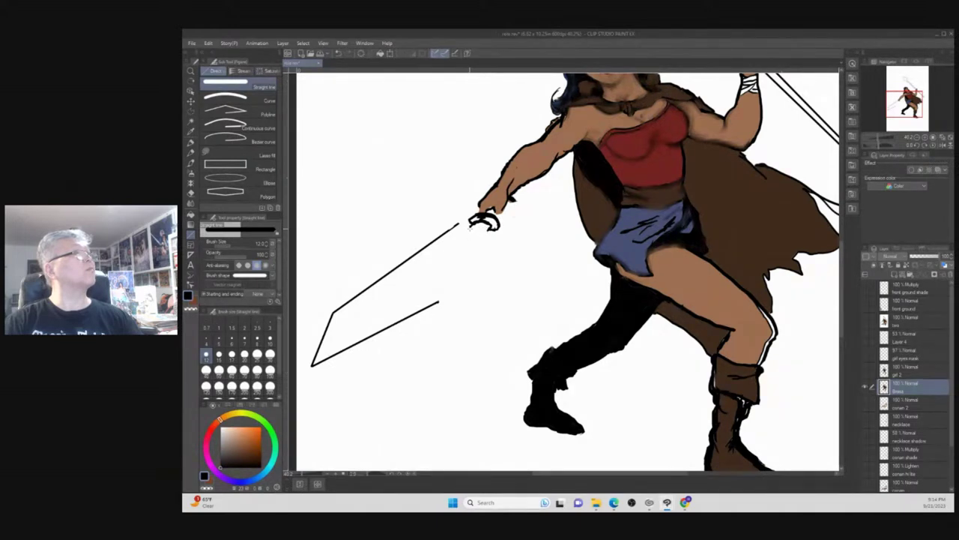
{"action": "left_click_drag", "start_coordinate": [470, 227], "coordinate": [349, 323]}
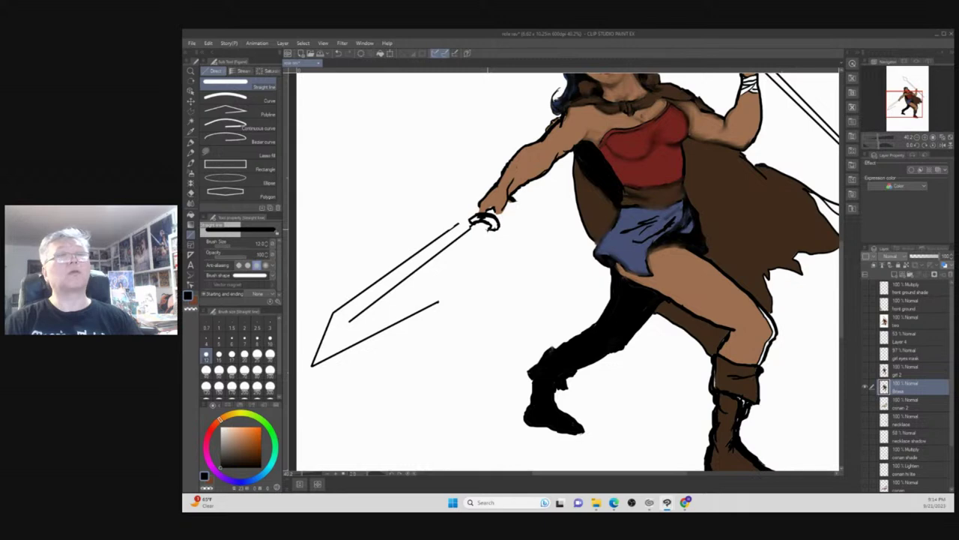
{"action": "left_click_drag", "start_coordinate": [483, 226], "coordinate": [378, 339]}
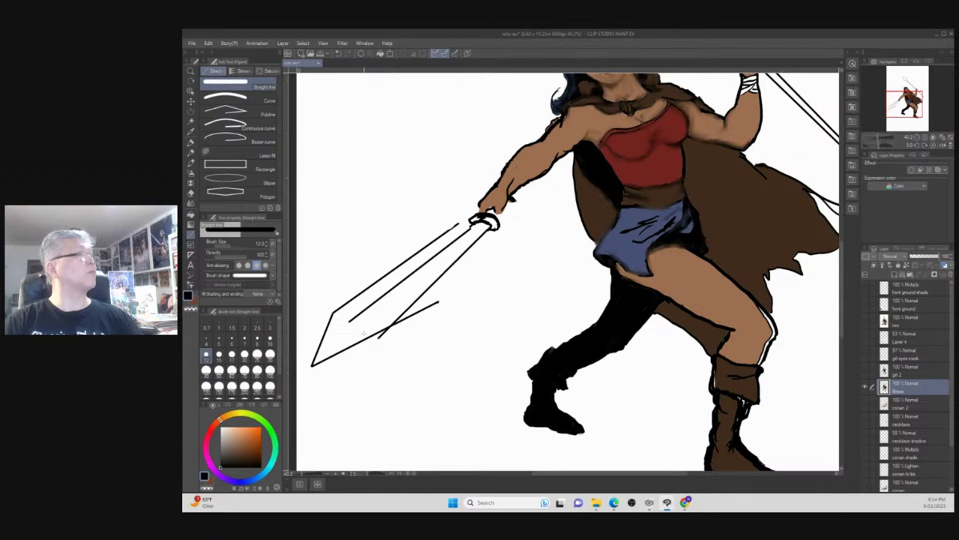
{"action": "mouse_move", "coordinate": [349, 321]}
{"action": "left_mouse_down"}
{"action": "mouse_move", "coordinate": [311, 368]}
{"action": "mouse_move", "coordinate": [385, 334]}
{"action": "left_mouse_up"}
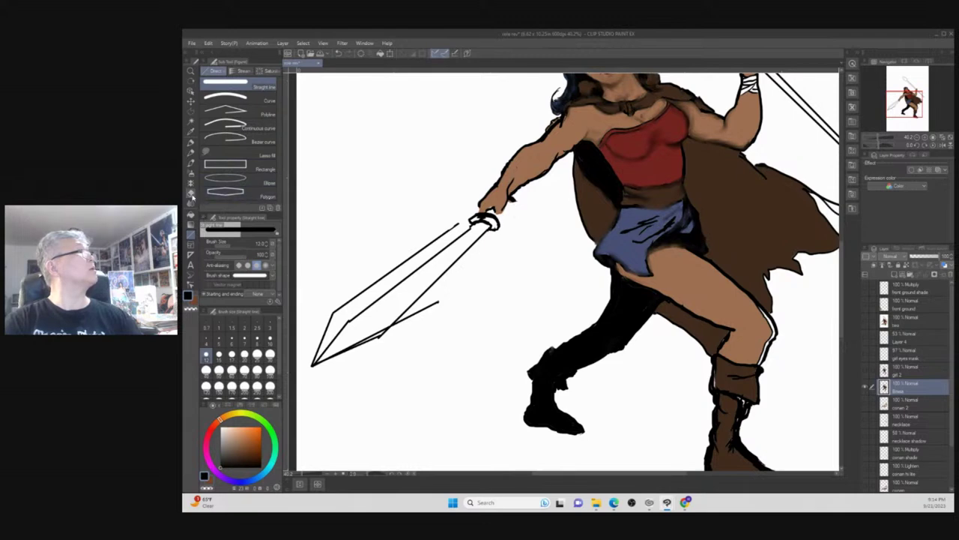
Erase the old outer blade lines around the new narrow blade with the Hard eraser.
{"action": "left_click", "coordinate": [192, 195]}
{"action": "mouse_move", "coordinate": [460, 220]}
{"action": "left_mouse_down"}
{"action": "mouse_move", "coordinate": [423, 245]}
{"action": "mouse_move", "coordinate": [455, 225]}
{"action": "left_mouse_up"}
{"action": "mouse_move", "coordinate": [390, 267]}
{"action": "left_mouse_down"}
{"action": "mouse_move", "coordinate": [333, 312]}
{"action": "mouse_move", "coordinate": [311, 367]}
{"action": "left_mouse_up"}
{"action": "mouse_move", "coordinate": [404, 326]}
{"action": "left_mouse_down"}
{"action": "mouse_move", "coordinate": [434, 305]}
{"action": "mouse_move", "coordinate": [403, 322]}
{"action": "mouse_move", "coordinate": [443, 295]}
{"action": "mouse_move", "coordinate": [352, 343]}
{"action": "mouse_move", "coordinate": [378, 320]}
{"action": "left_mouse_up"}
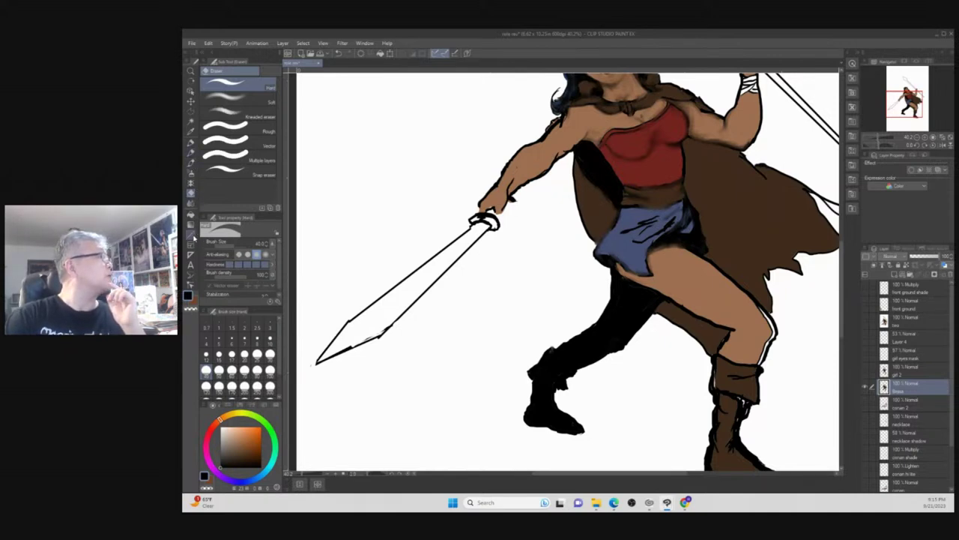
Try to add a short bowed line to the middle of the blade's lower edge with the Curve tool at size 8.
{"action": "left_click", "coordinate": [191, 235]}
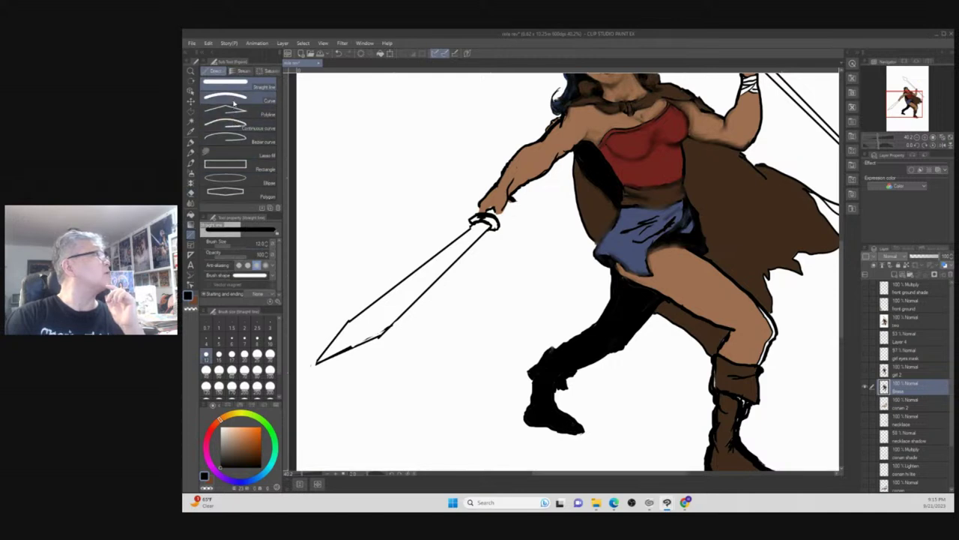
{"action": "left_click", "coordinate": [234, 104]}
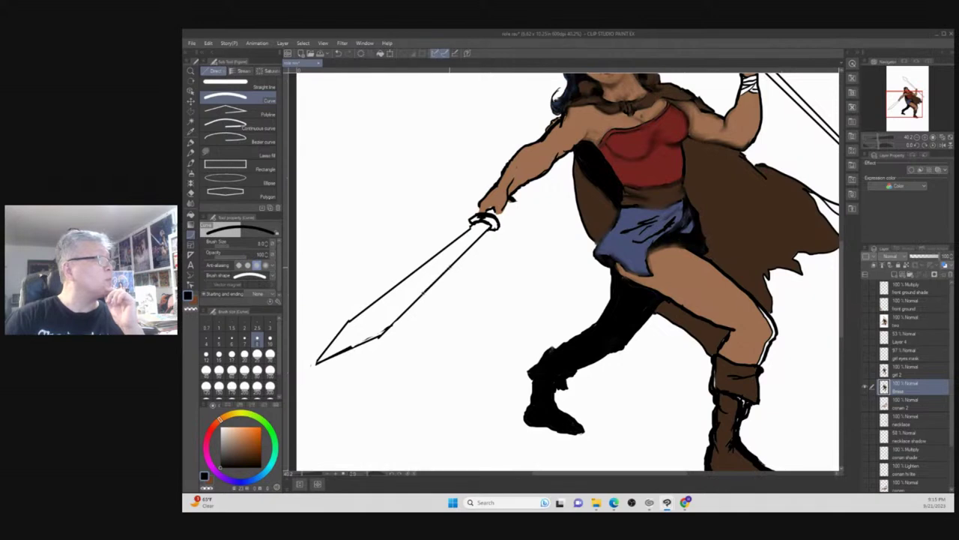
{"action": "left_click_drag", "start_coordinate": [448, 267], "coordinate": [425, 288]}
{"action": "left_click", "coordinate": [432, 278]}
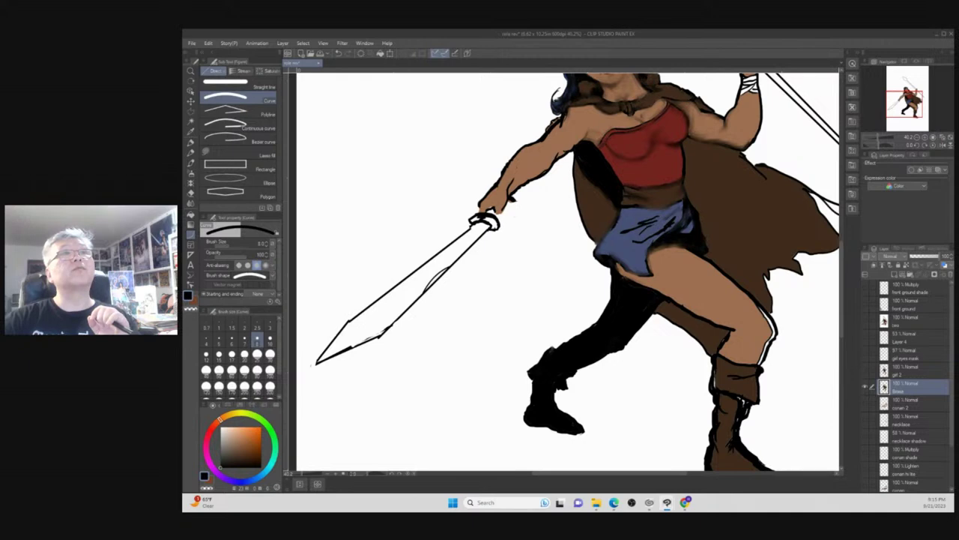
Place the reference window beside the sword, and compare the Conan 1 and Brissa covers before returning to the illustration.
{"action": "left_click_drag", "start_coordinate": [808, 142], "coordinate": [684, 122]}
{"action": "left_click", "coordinate": [684, 122]}
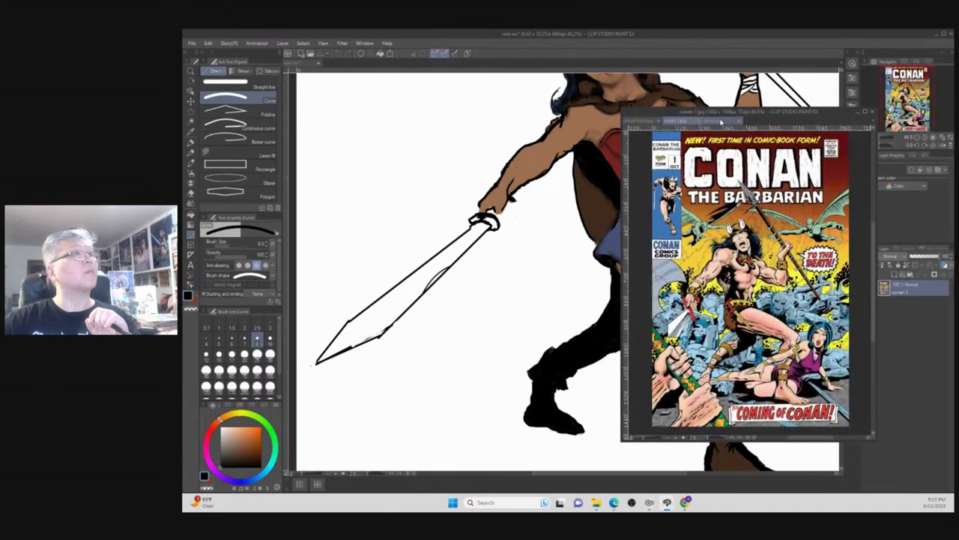
{"action": "left_click", "coordinate": [727, 121]}
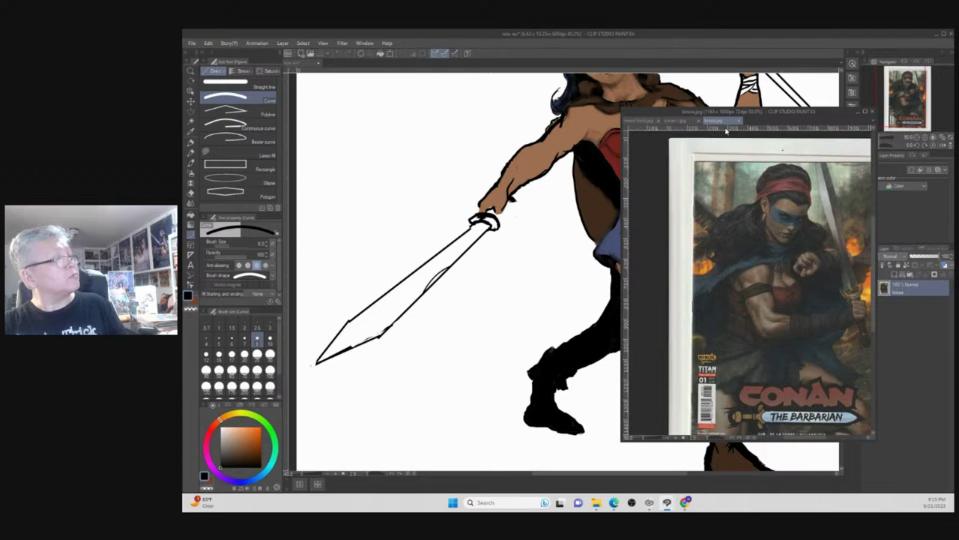
{"action": "left_click", "coordinate": [375, 279]}
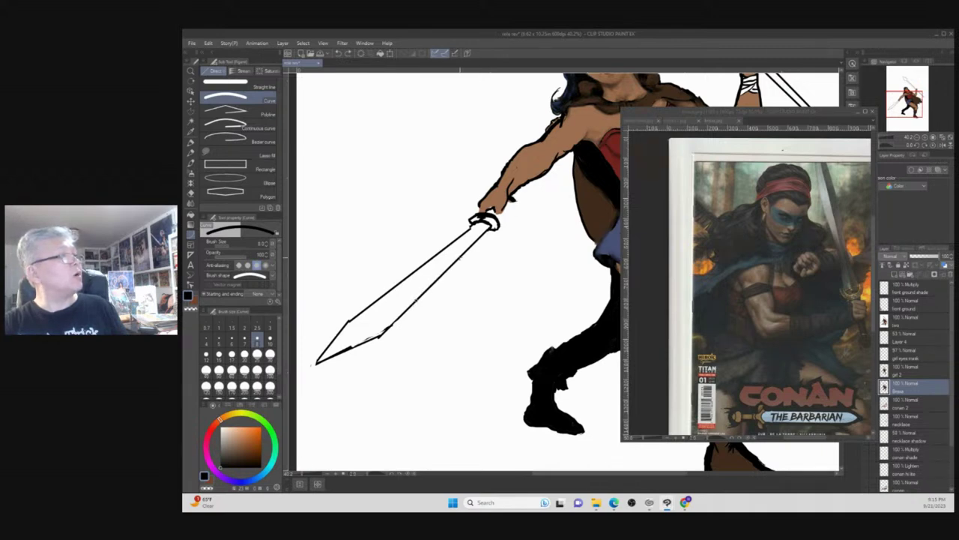
Draw an inward-bowed line along the middle of the blade's lower edge with the Curve tool at size 8.
{"action": "left_click_drag", "start_coordinate": [459, 257], "coordinate": [416, 298]}
{"action": "left_click_drag", "start_coordinate": [457, 257], "coordinate": [425, 292]}
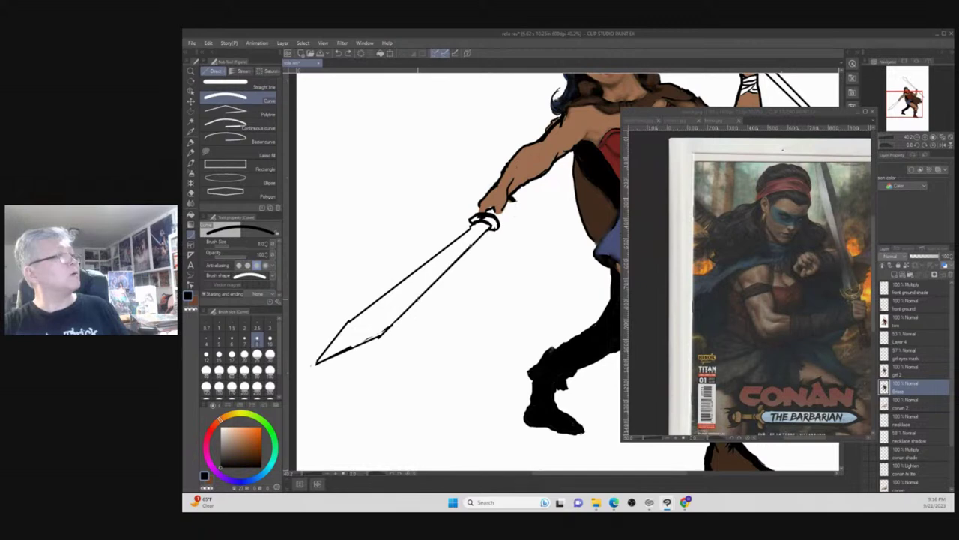
{"action": "left_click_drag", "start_coordinate": [469, 247], "coordinate": [418, 297]}
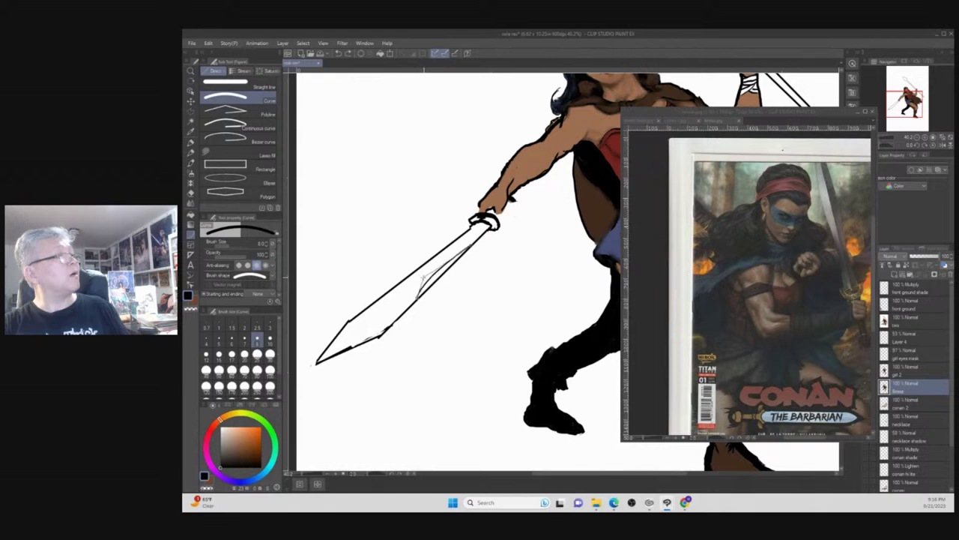
{"action": "key", "text": "ctrl+z"}
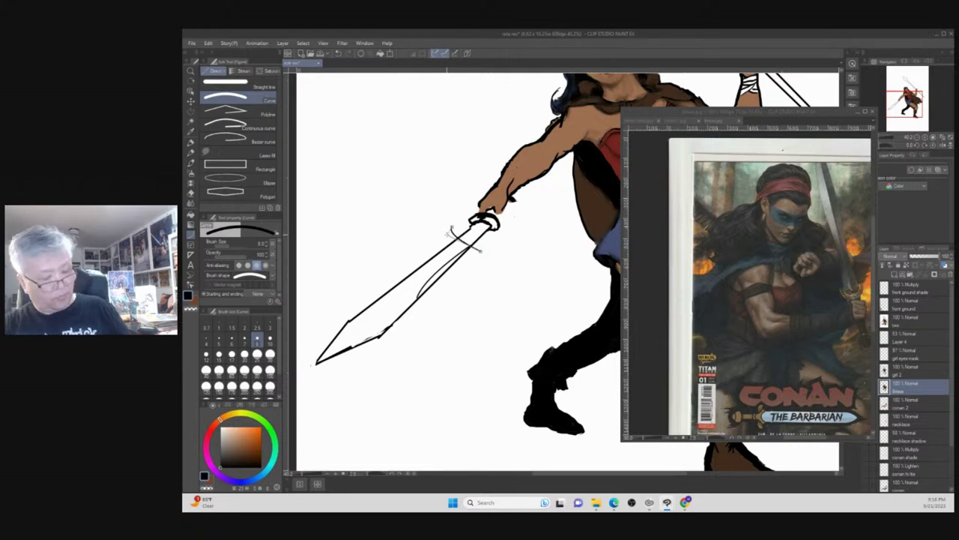
Draw a size 12 straight guide line across the blade below the crossguard, and a size 8 inward curve along the upper edge.
{"action": "left_click", "coordinate": [238, 86]}
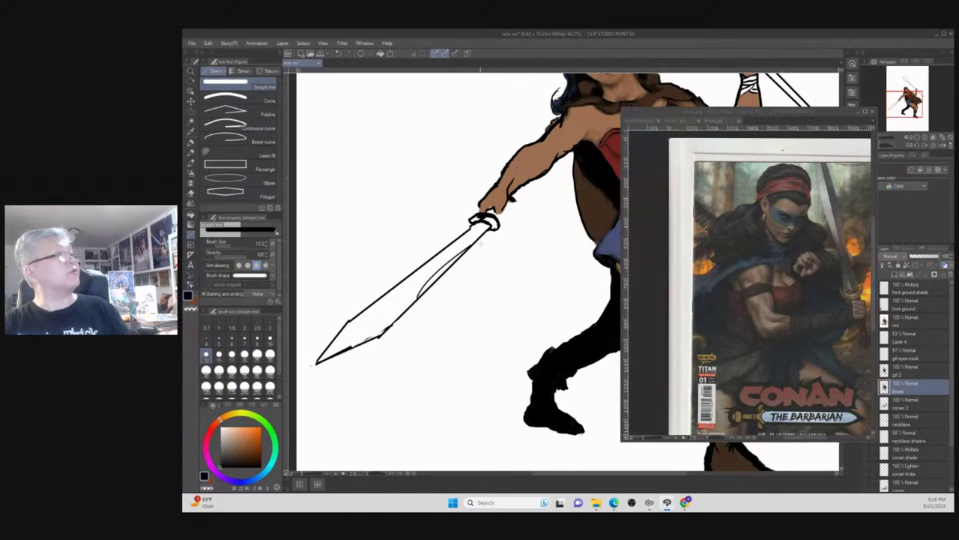
{"action": "left_click_drag", "start_coordinate": [475, 246], "coordinate": [419, 240]}
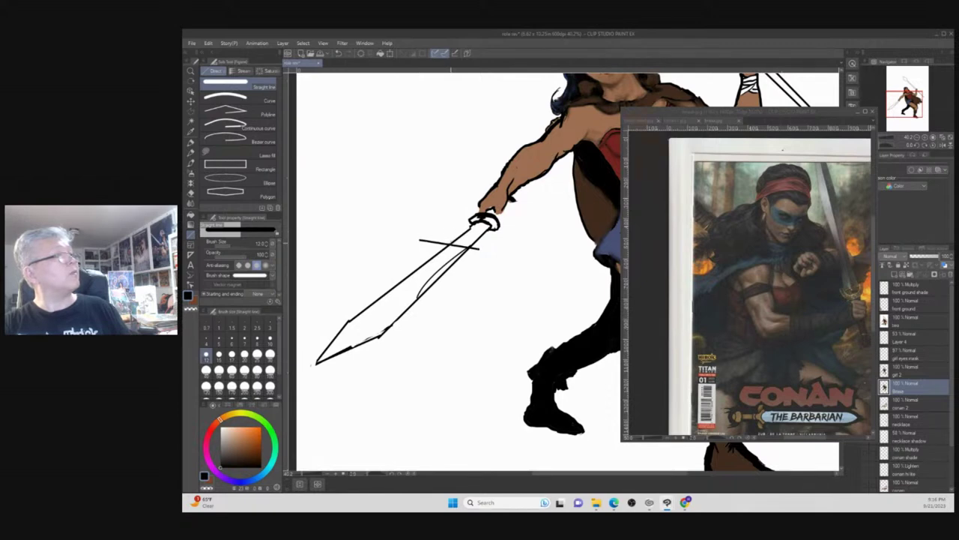
{"action": "left_click", "coordinate": [225, 98]}
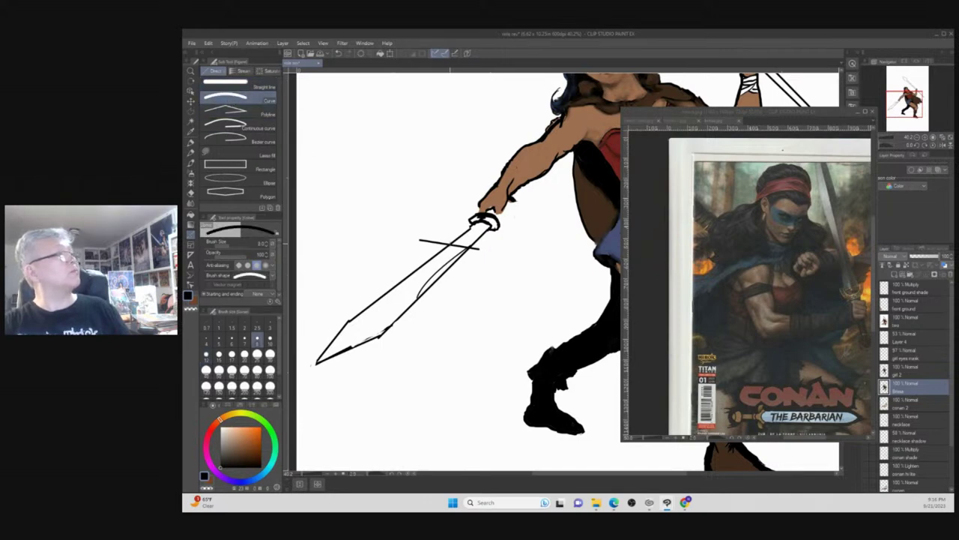
{"action": "mouse_move", "coordinate": [450, 245]}
{"action": "left_mouse_down"}
{"action": "mouse_move", "coordinate": [397, 285]}
{"action": "mouse_move", "coordinate": [418, 279]}
{"action": "left_mouse_up"}
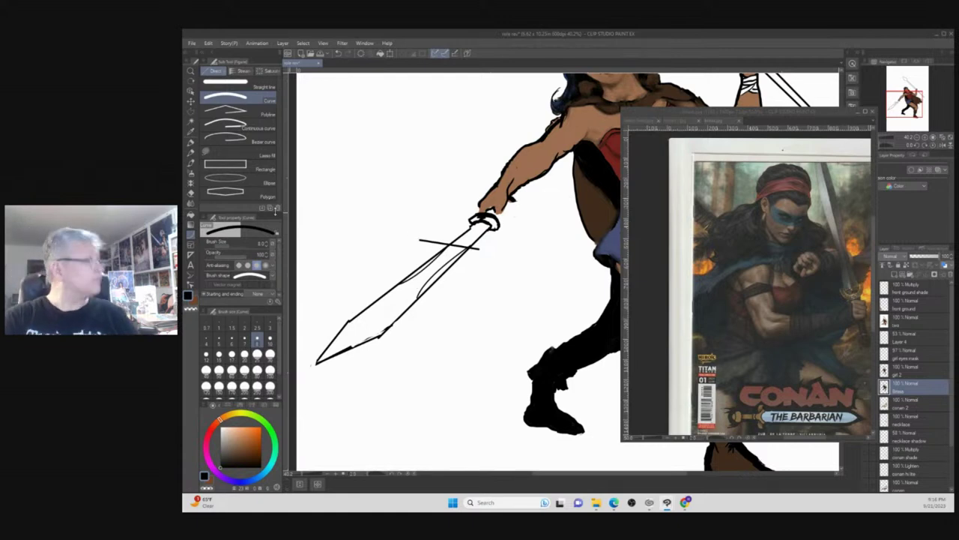
Erase the guide line and the old straight edges outside the new blade curves with the Hard eraser at size 40.
{"action": "key", "text": "e"}
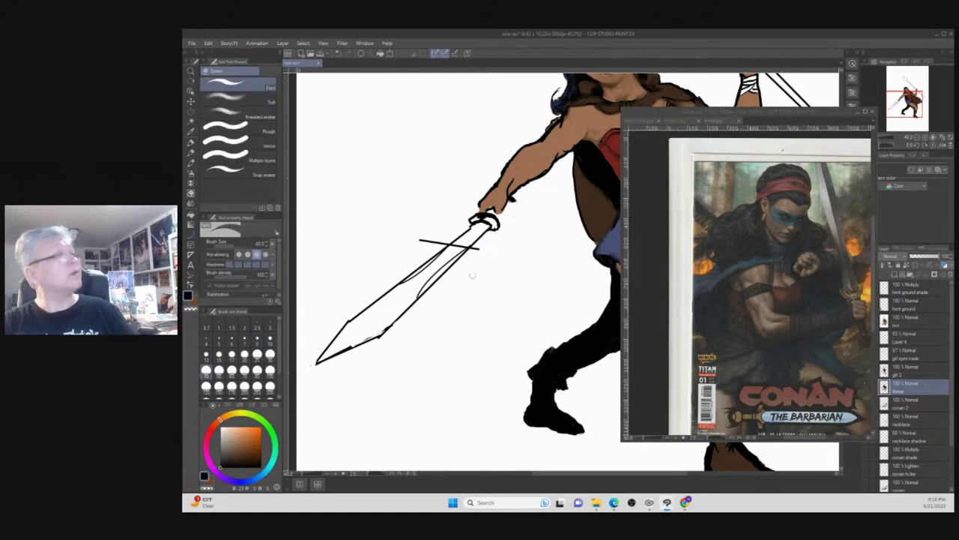
{"action": "mouse_move", "coordinate": [448, 276]}
{"action": "left_mouse_down"}
{"action": "mouse_move", "coordinate": [479, 247]}
{"action": "mouse_move", "coordinate": [424, 292]}
{"action": "left_mouse_up"}
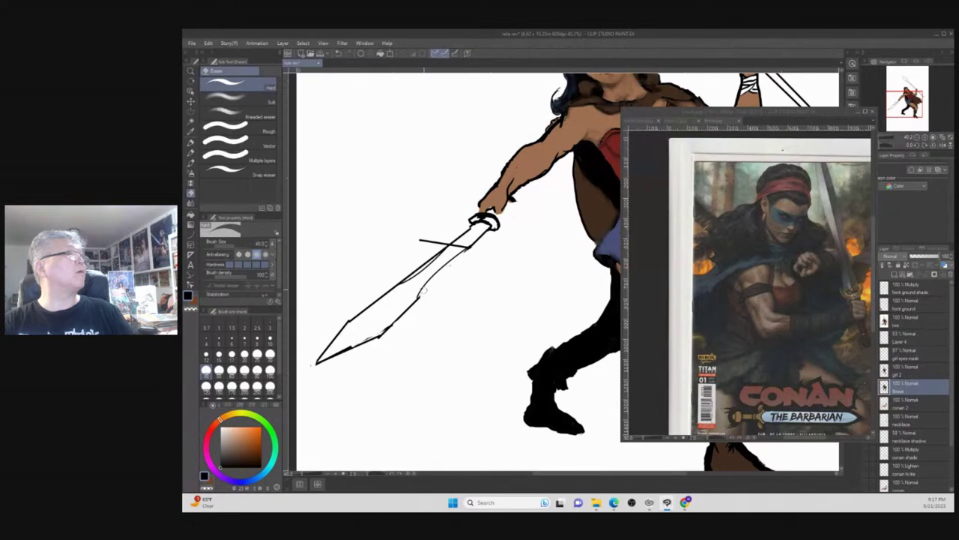
{"action": "left_click_drag", "start_coordinate": [470, 252], "coordinate": [452, 245]}
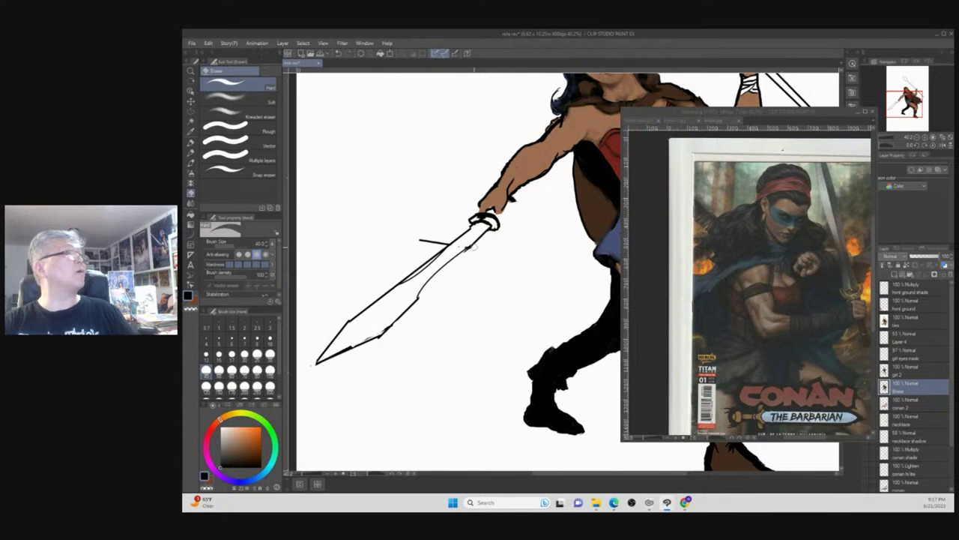
{"action": "left_click_drag", "start_coordinate": [429, 240], "coordinate": [441, 244]}
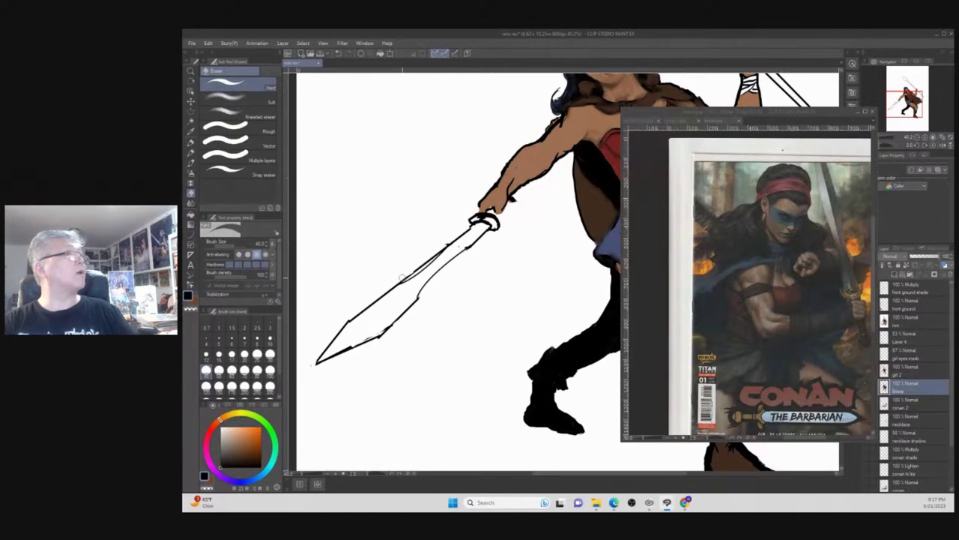
{"action": "left_click_drag", "start_coordinate": [410, 274], "coordinate": [448, 241]}
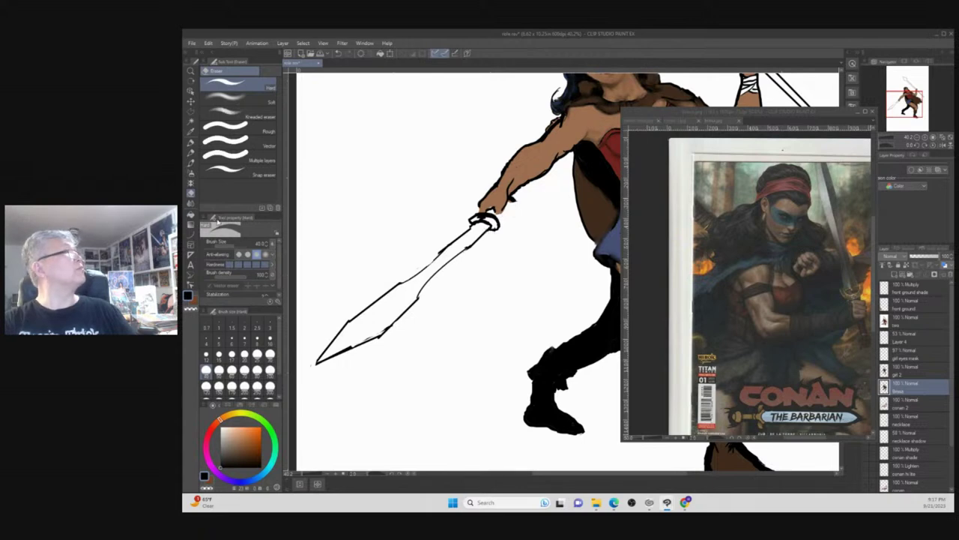
Ink a rounded crossguard around the base of the blade with the size 17 ink brush, and clean its inside with the Hard eraser.
{"action": "left_click", "coordinate": [190, 163]}
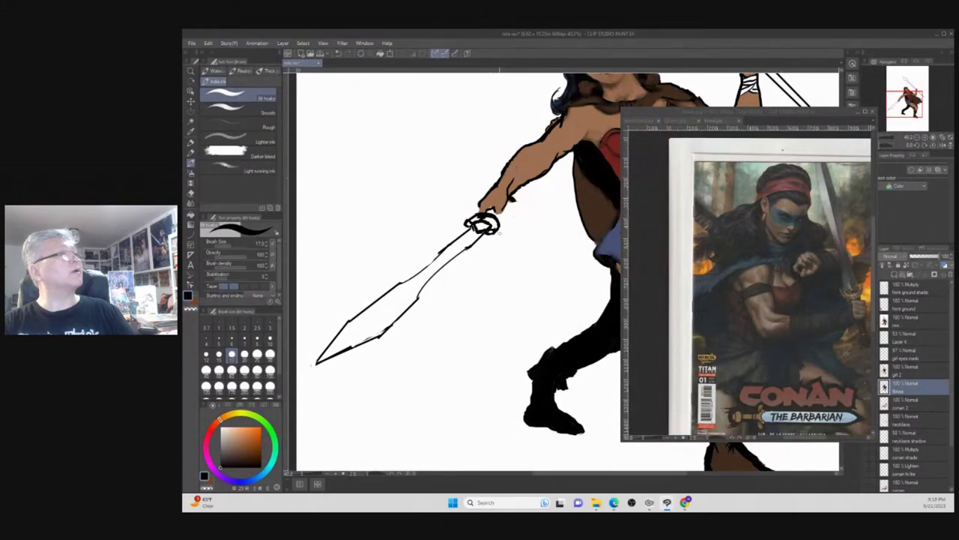
{"action": "key", "text": "e"}
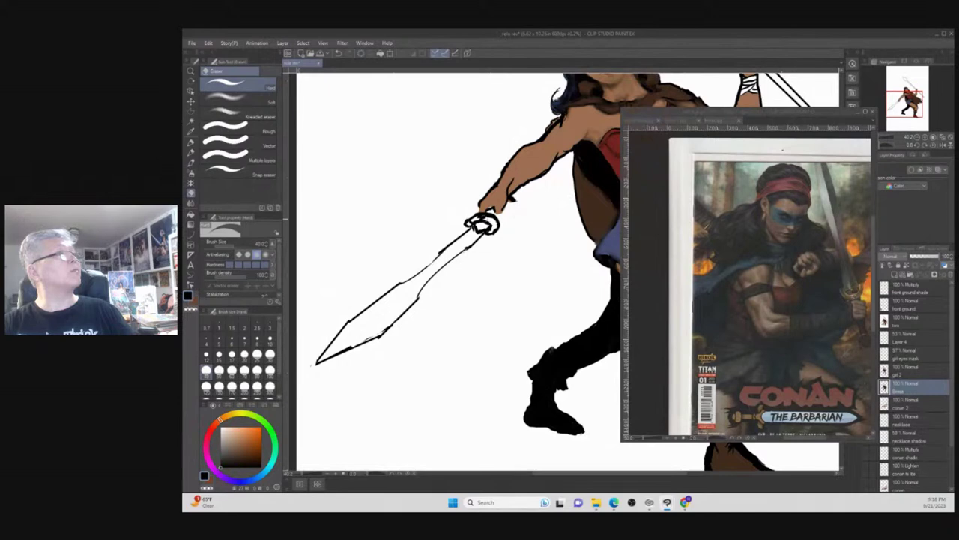
{"action": "left_click_drag", "start_coordinate": [482, 217], "coordinate": [473, 219]}
Ink the sword's grip end and pommel behind the fist at brush size 17, and switch the drawing colour to the skin tone.
{"action": "key", "text": "p"}
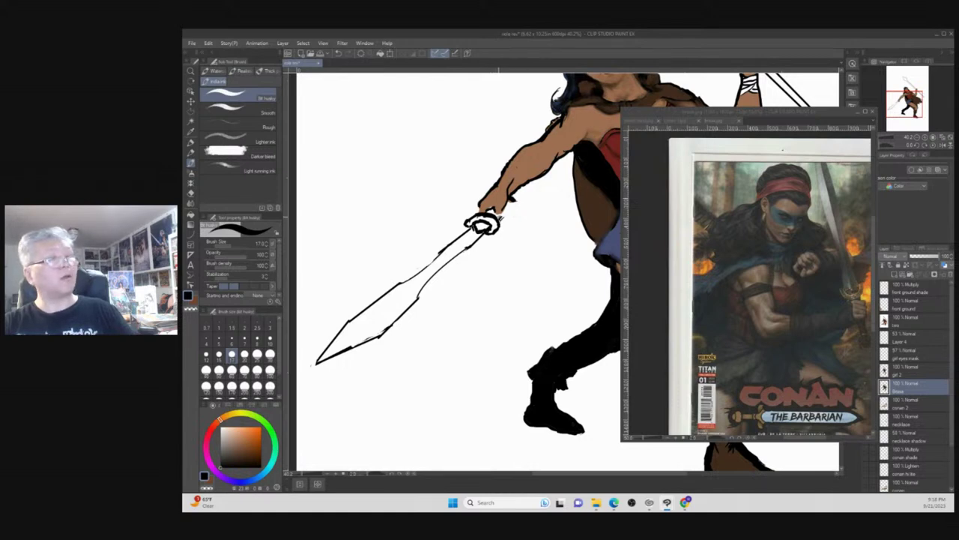
{"action": "left_click_drag", "start_coordinate": [508, 209], "coordinate": [520, 194]}
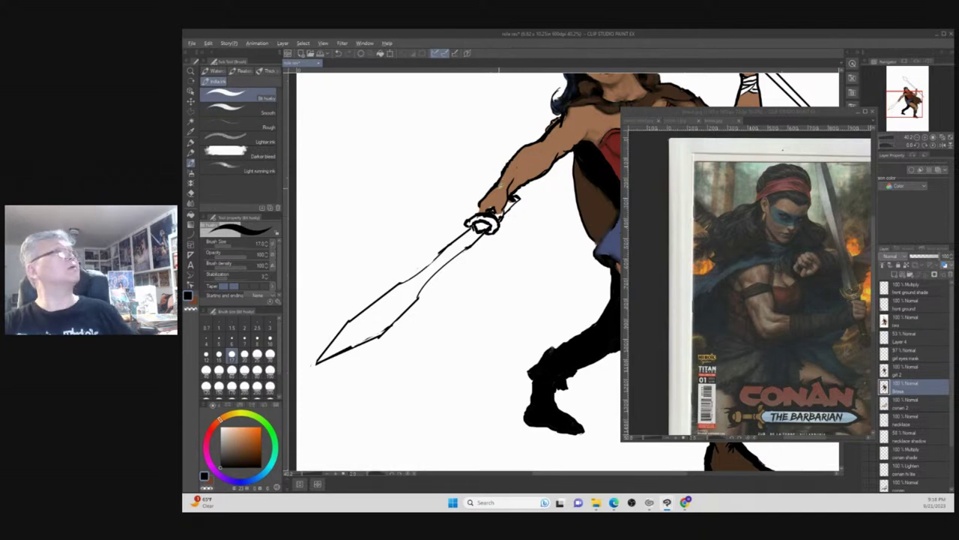
{"action": "key", "text": "x"}
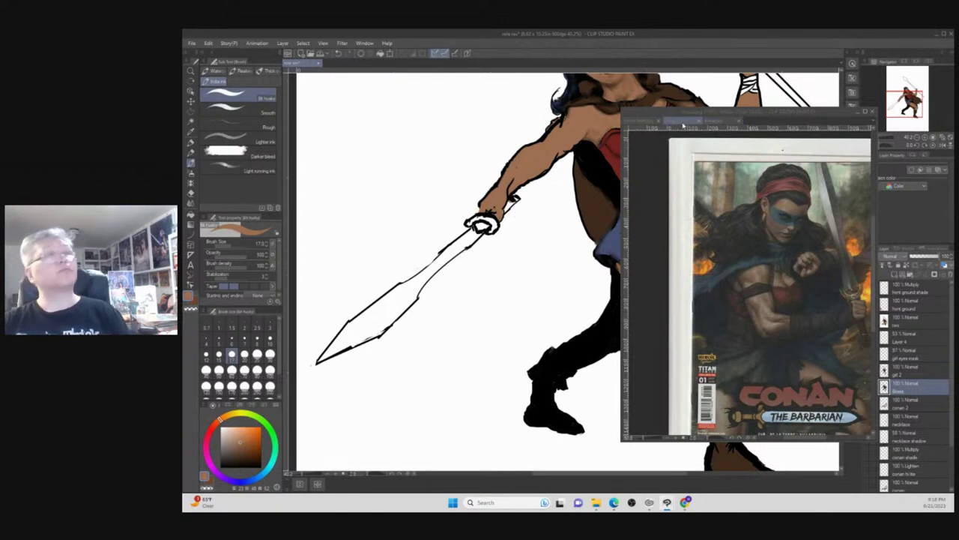
Put the reference window away, and review the whole Brissa figure and her upper body.
{"action": "left_click", "coordinate": [747, 123]}
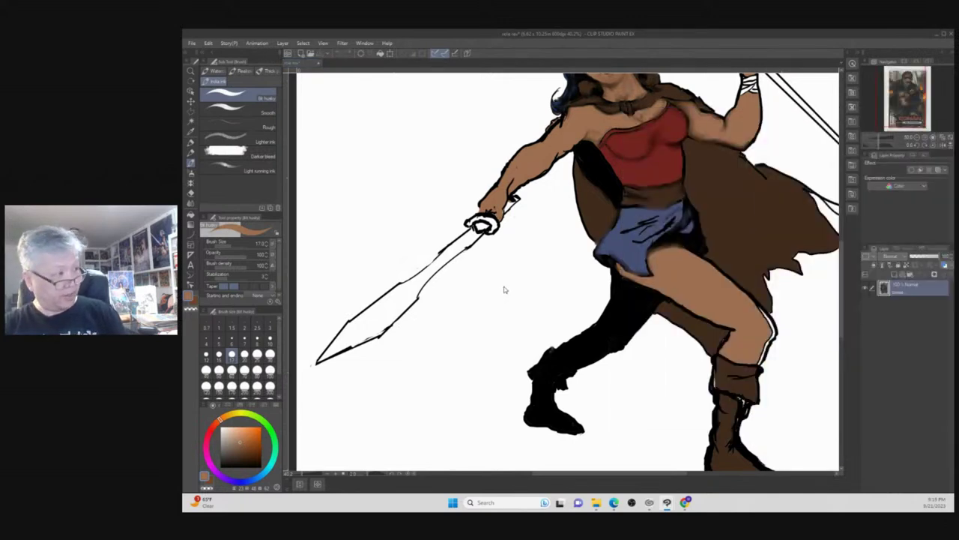
{"action": "key", "text": "ctrl+space"}
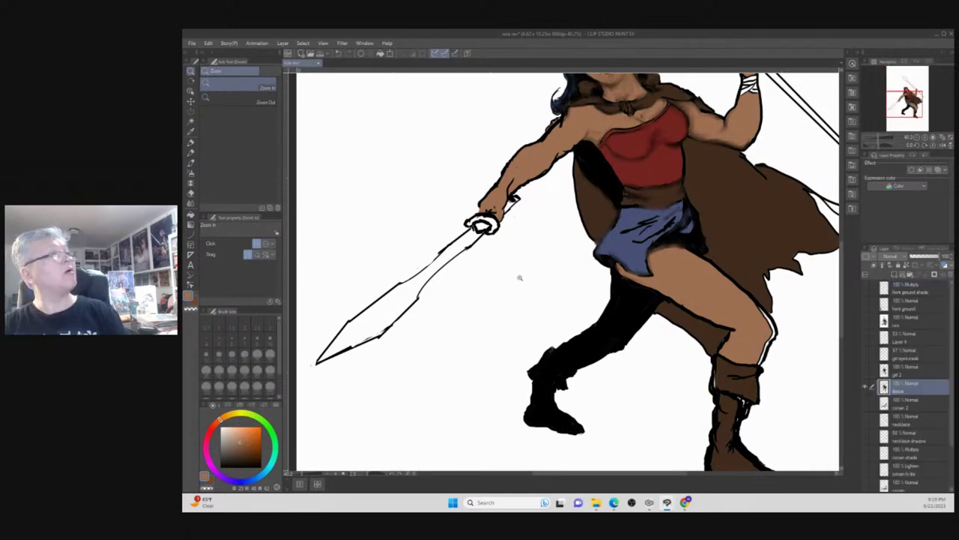
{"action": "left_click_drag", "start_coordinate": [528, 255], "coordinate": [507, 310]}
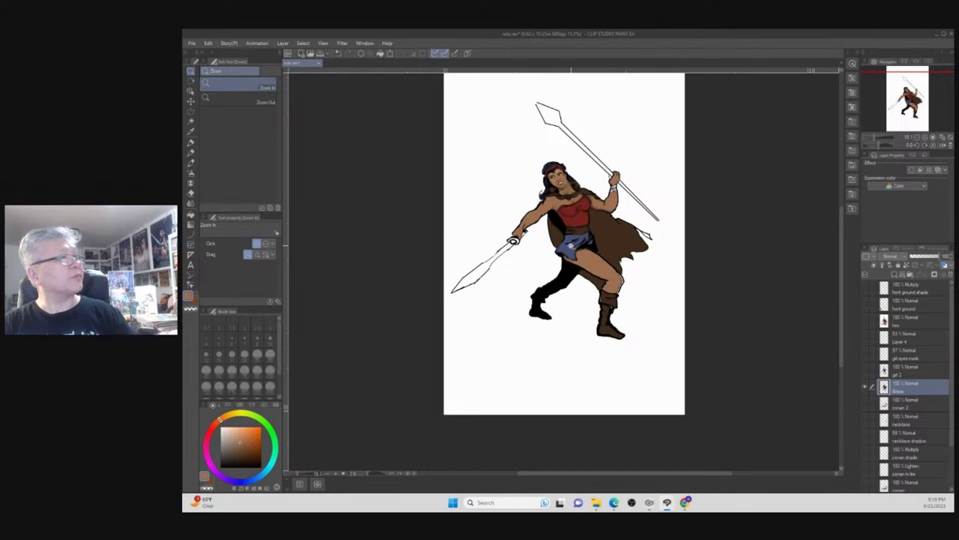
{"action": "left_click_drag", "start_coordinate": [562, 224], "coordinate": [600, 192]}
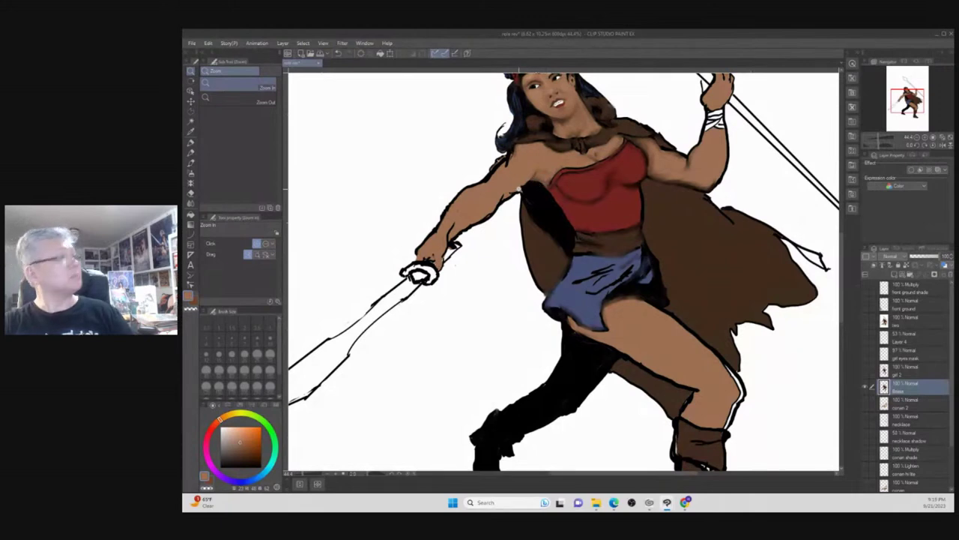
{"action": "key", "text": "b"}
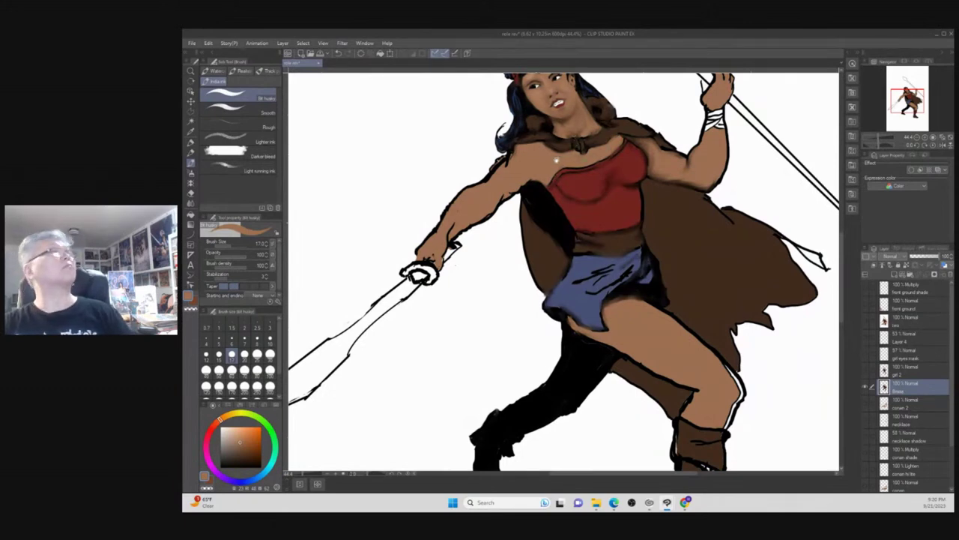
{"action": "scroll", "coordinate": [559, 72], "scroll_direction": "up", "scroll_amount": 2}
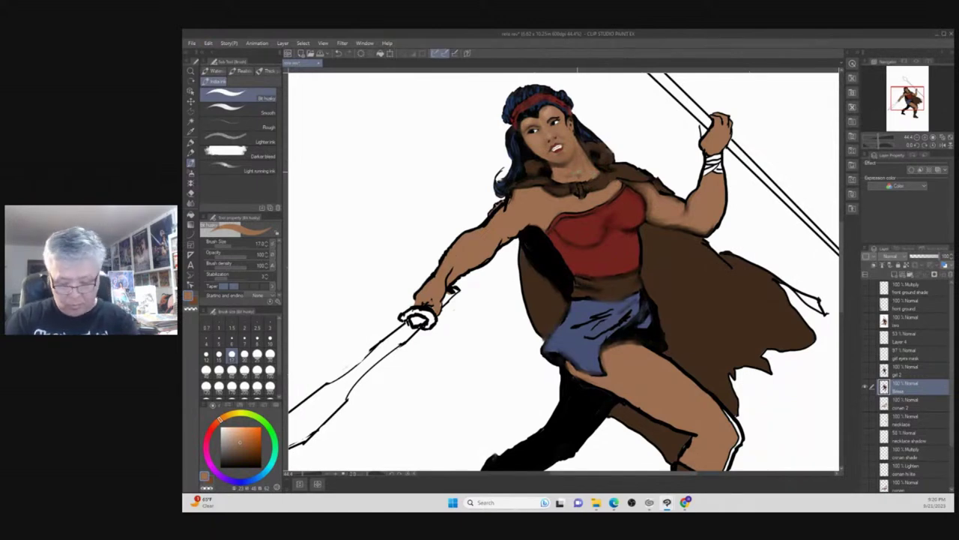
Paint skin tone over the brow and surroundings of the face's left-hand eye with the ink brush at size 25, checking the reference cover.
{"action": "key", "text": "bracketright"}
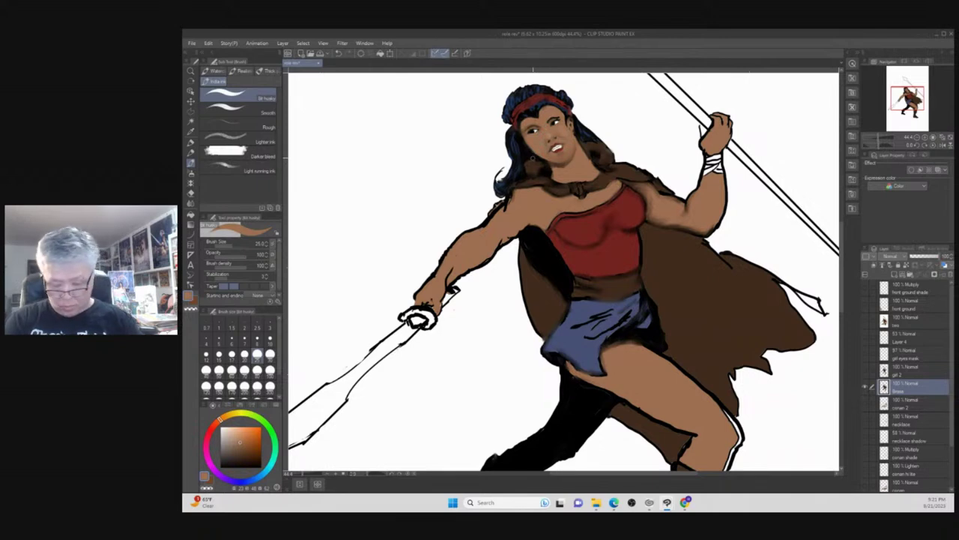
{"action": "key", "text": "/"}
{"action": "left_click_drag", "start_coordinate": [525, 149], "coordinate": [519, 218]}
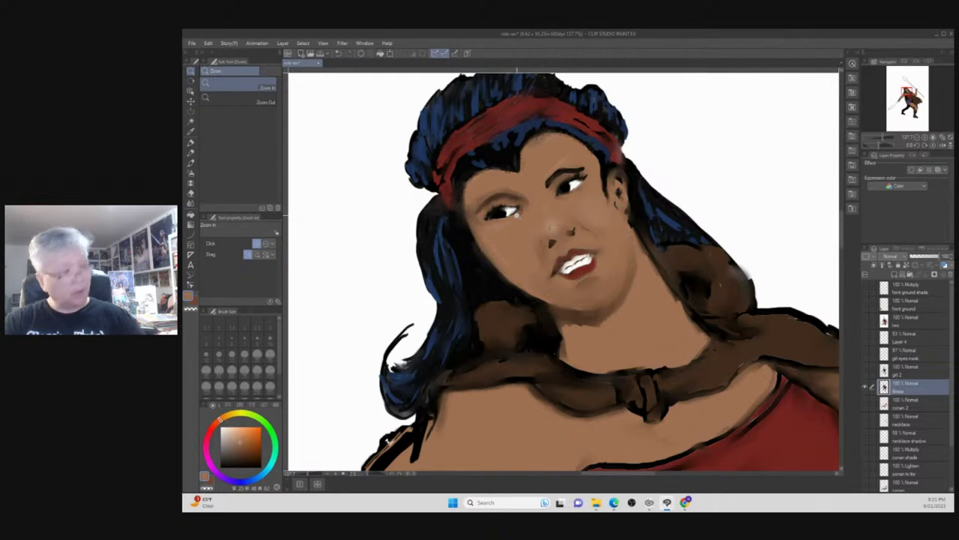
{"action": "key", "text": "b"}
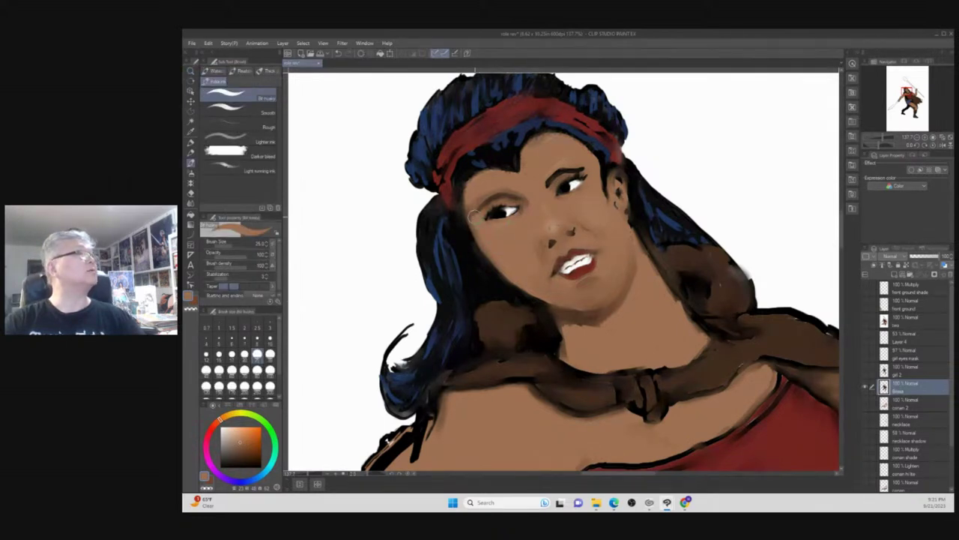
{"action": "left_click_drag", "start_coordinate": [474, 175], "coordinate": [522, 169]}
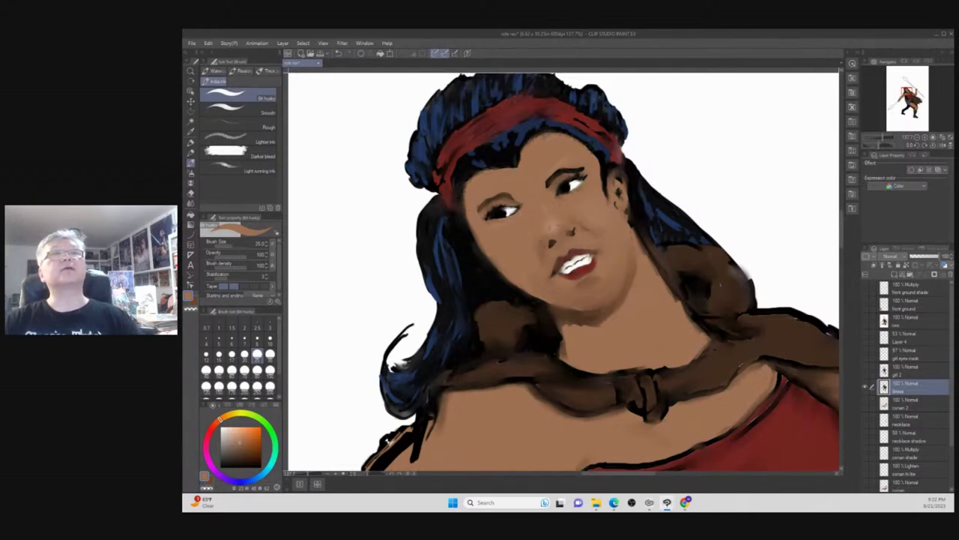
{"action": "left_click_drag", "start_coordinate": [757, 155], "coordinate": [804, 160]}
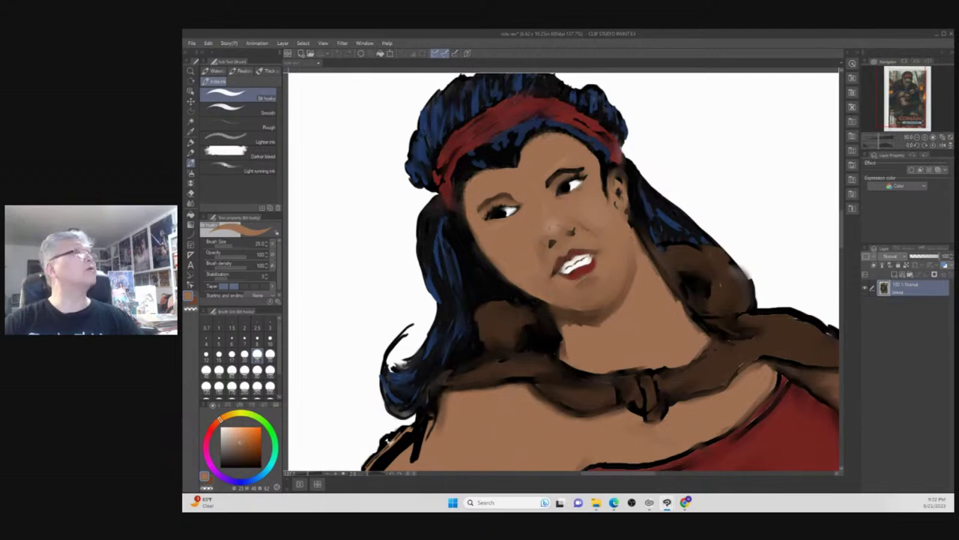
{"action": "left_click", "coordinate": [526, 232]}
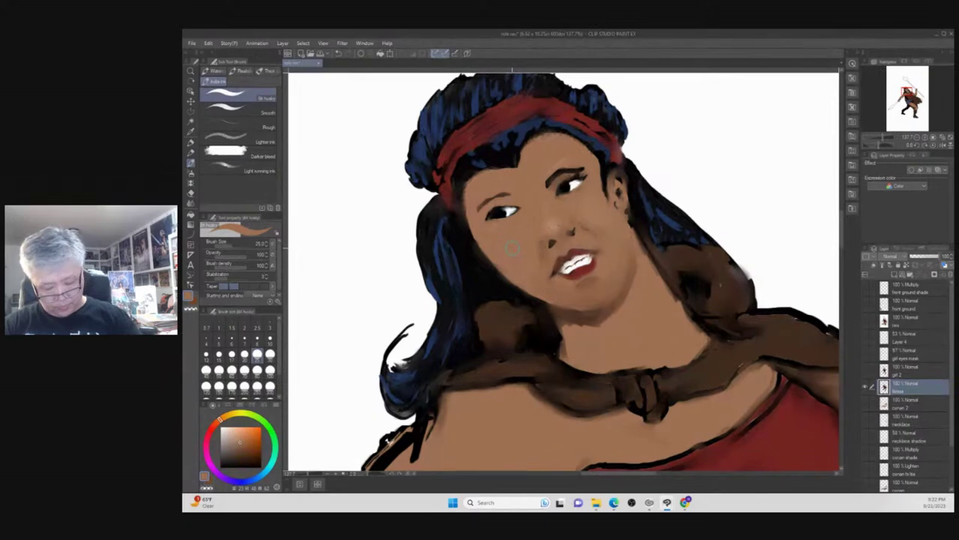
Switch to black and ink the pupil and dark lines of the face's left-hand eye with the ink brush at size 10.
{"action": "key", "text": "b"}
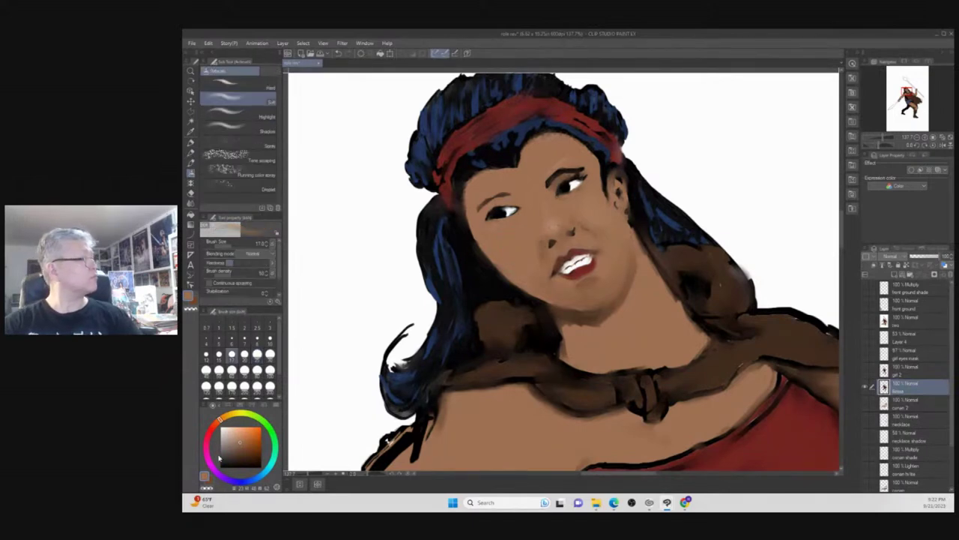
{"action": "key", "text": "x"}
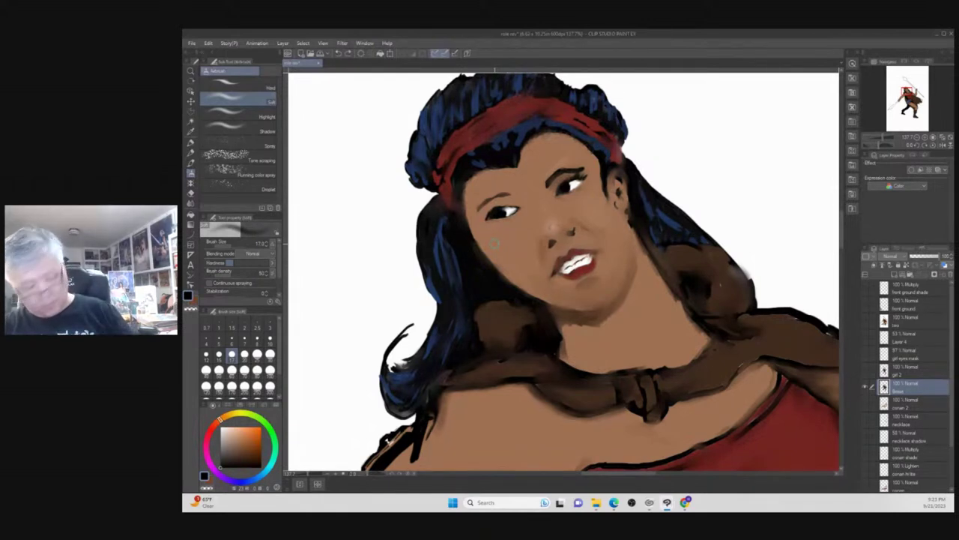
{"action": "key", "text": "b"}
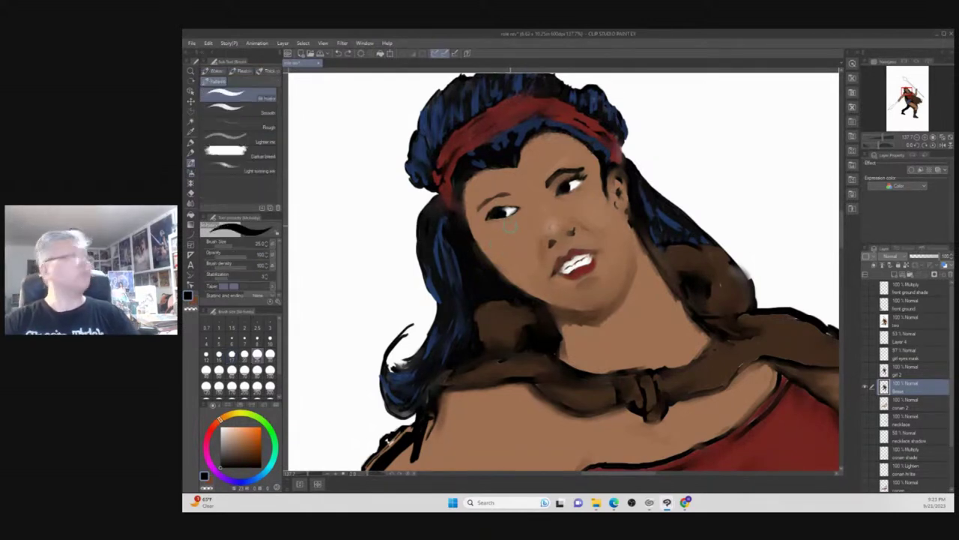
{"action": "key", "text": "bracketleft"}
{"action": "key", "text": "bracketleft"}
{"action": "key", "text": "bracketleft"}
{"action": "key", "text": "bracketleft"}
{"action": "key", "text": "bracketleft"}
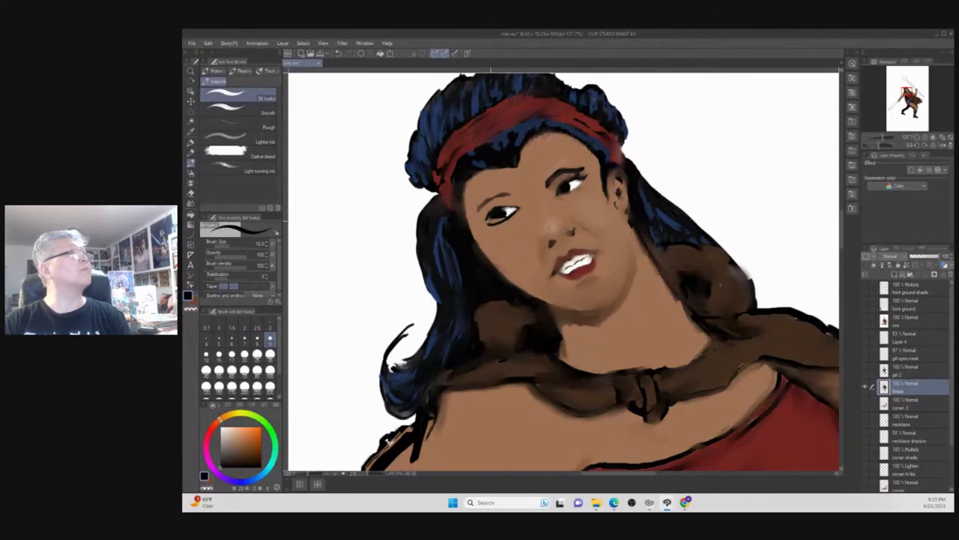
{"action": "left_click", "coordinate": [497, 211]}
{"action": "left_click", "coordinate": [498, 211]}
{"action": "left_click", "coordinate": [505, 209]}
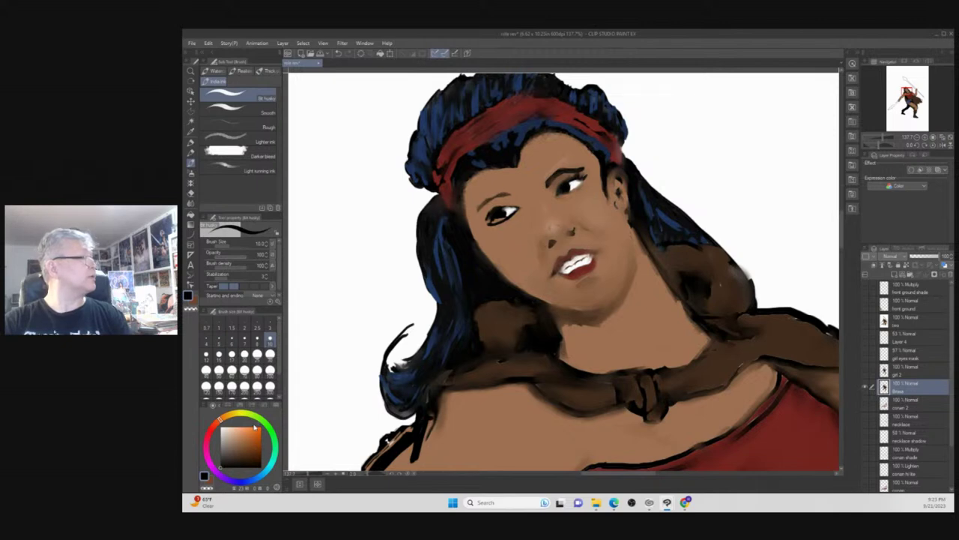
Paint a dark green iris in the face's left-hand eye and touch up the eye with white at brush size 10.
{"action": "left_click", "coordinate": [275, 455]}
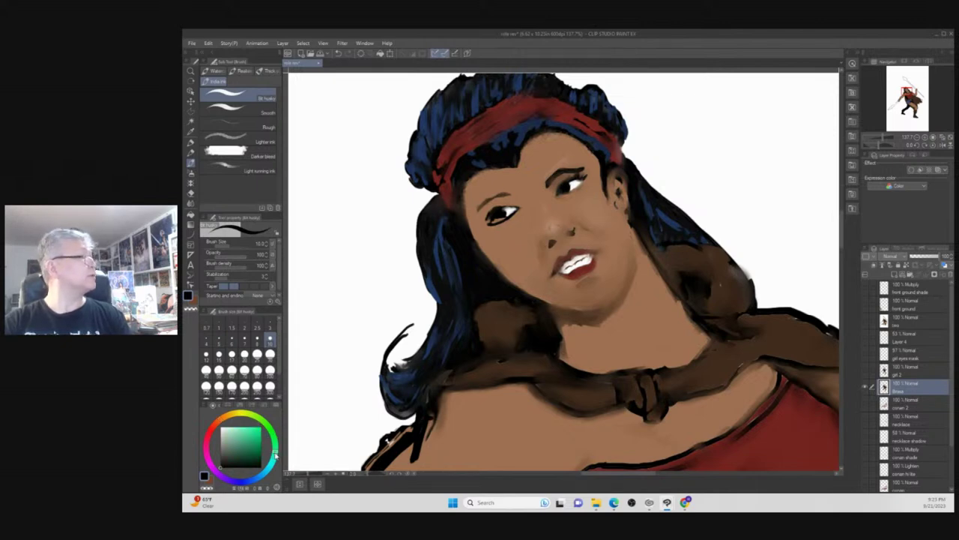
{"action": "left_click", "coordinate": [247, 455]}
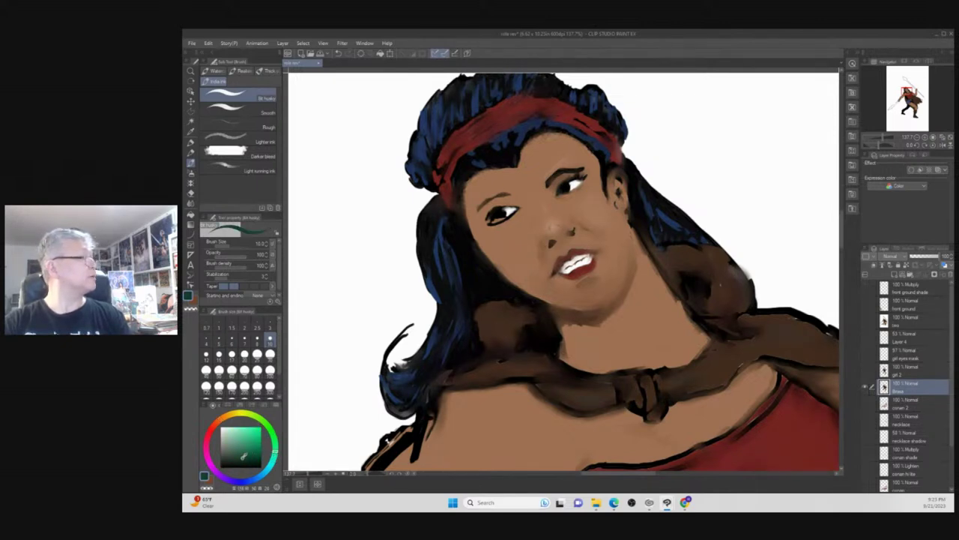
{"action": "left_click_drag", "start_coordinate": [495, 213], "coordinate": [503, 214]}
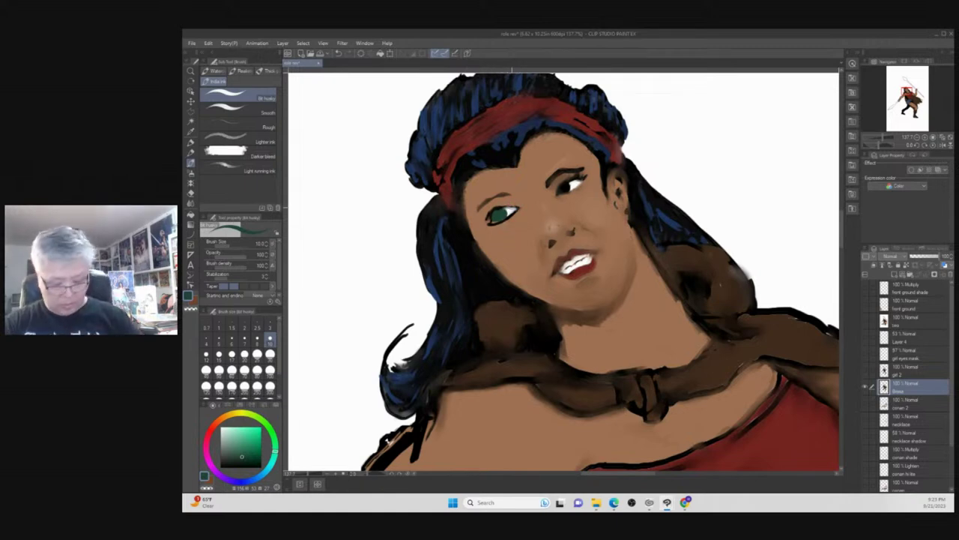
{"action": "key", "text": "x"}
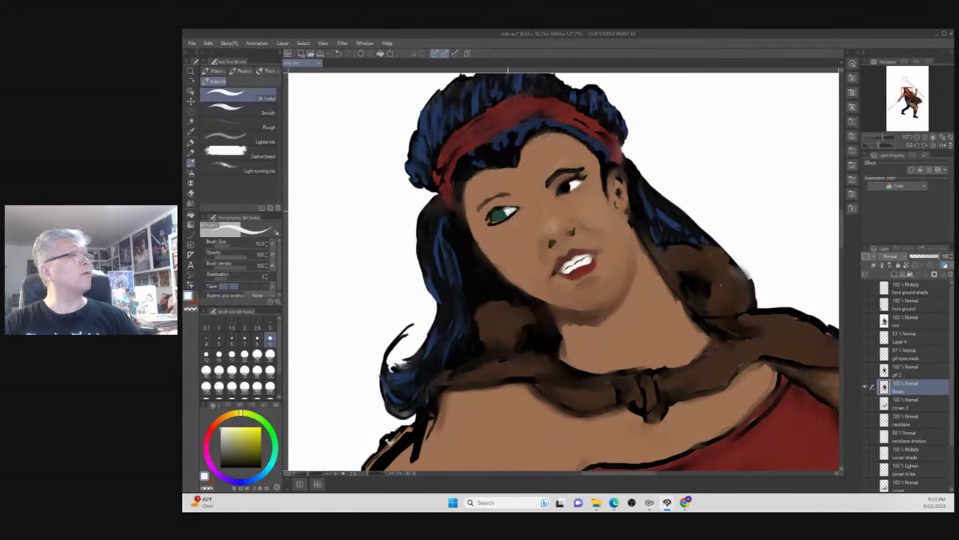
{"action": "left_click_drag", "start_coordinate": [509, 209], "coordinate": [493, 224]}
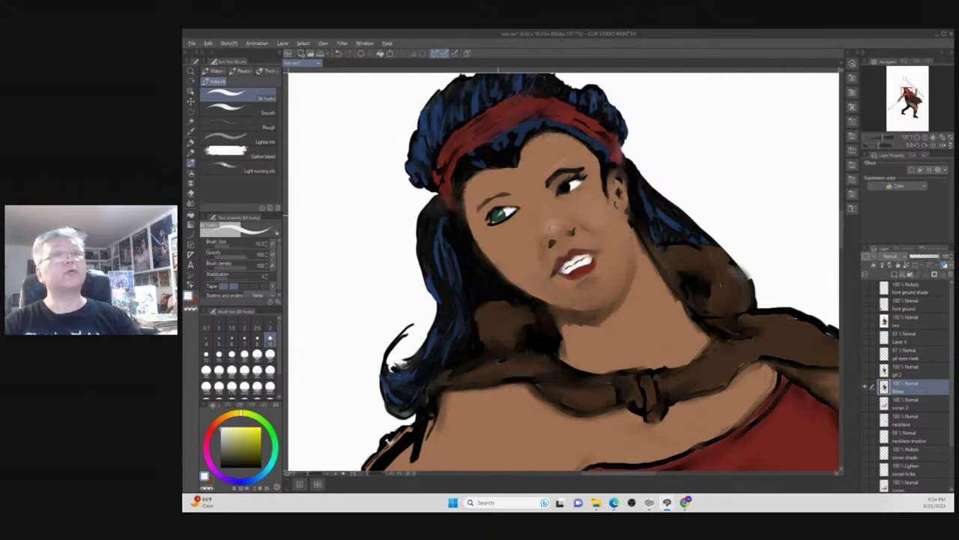
Even out the green iris with its sampled colour, ink a near-black pupil inside it, and refine the surrounding white and dark outline.
{"action": "left_click", "coordinate": [496, 215], "text": "alt"}
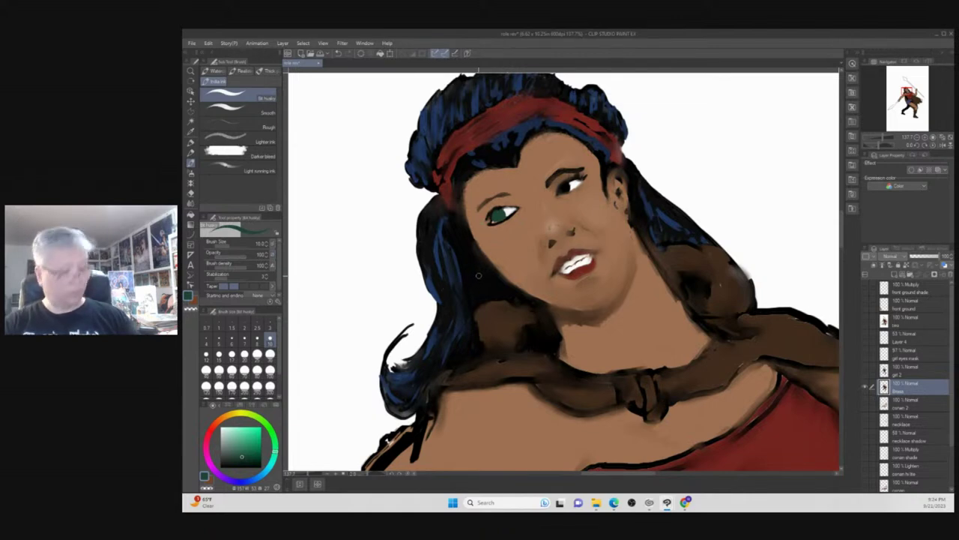
{"action": "left_click", "coordinate": [497, 215], "text": "alt"}
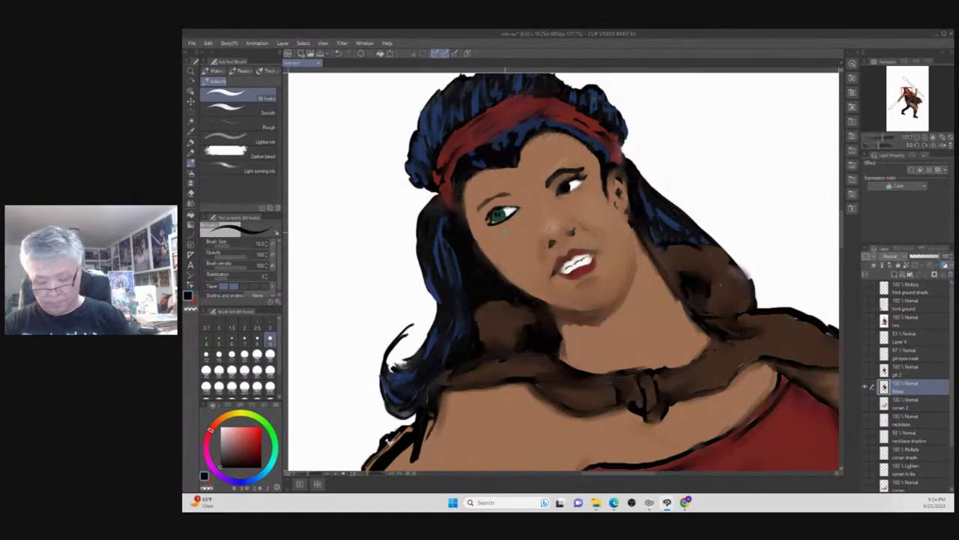
{"action": "key", "text": "/"}
{"action": "left_click_drag", "start_coordinate": [502, 239], "coordinate": [501, 229]}
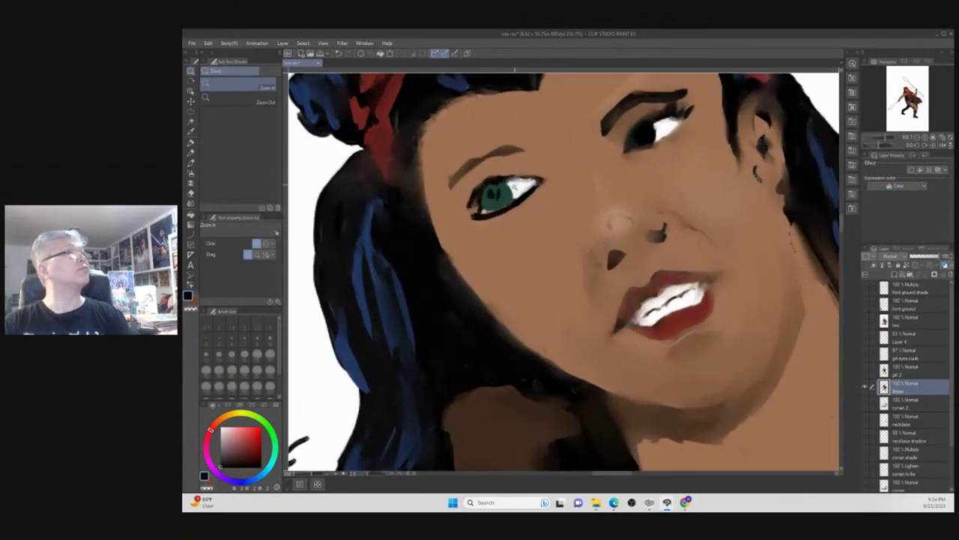
{"action": "key", "text": "b"}
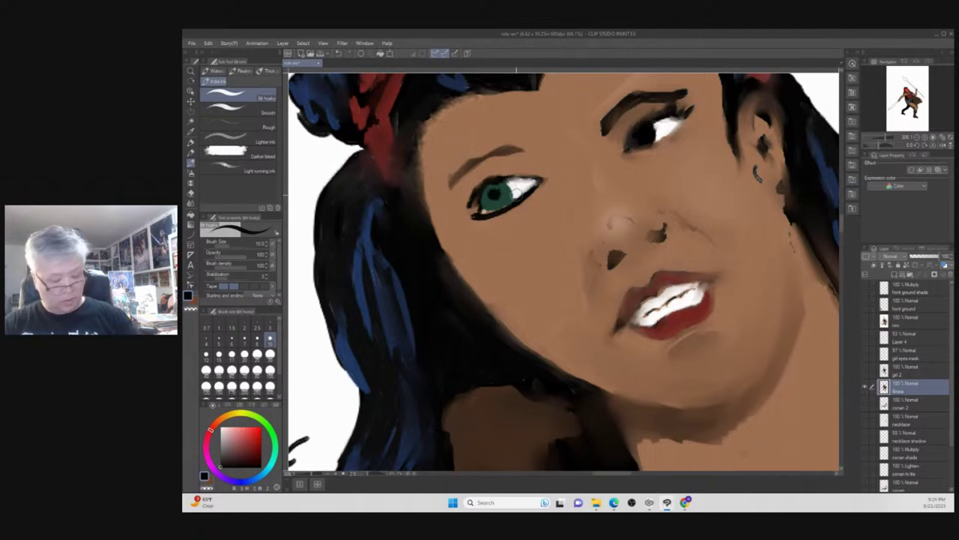
{"action": "key", "text": "x"}
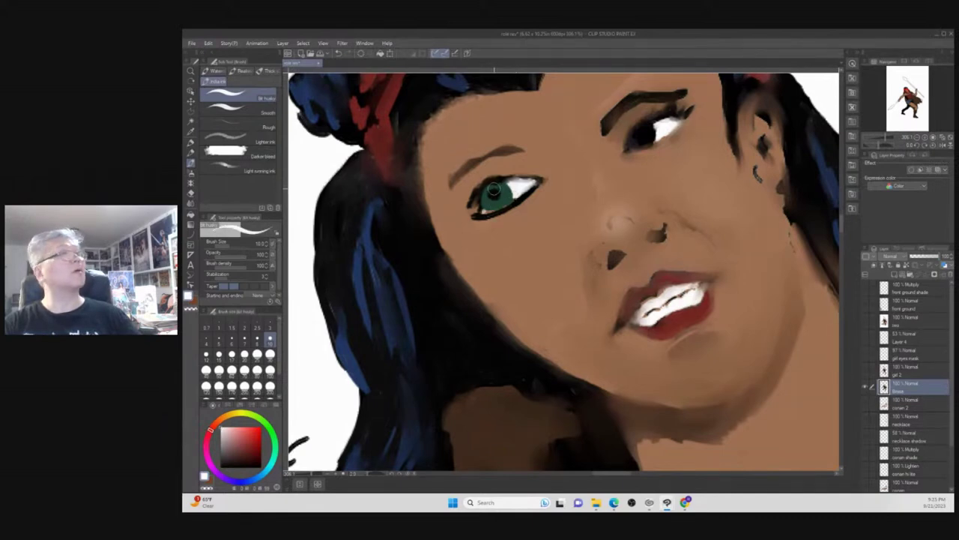
{"action": "left_click", "coordinate": [226, 460]}
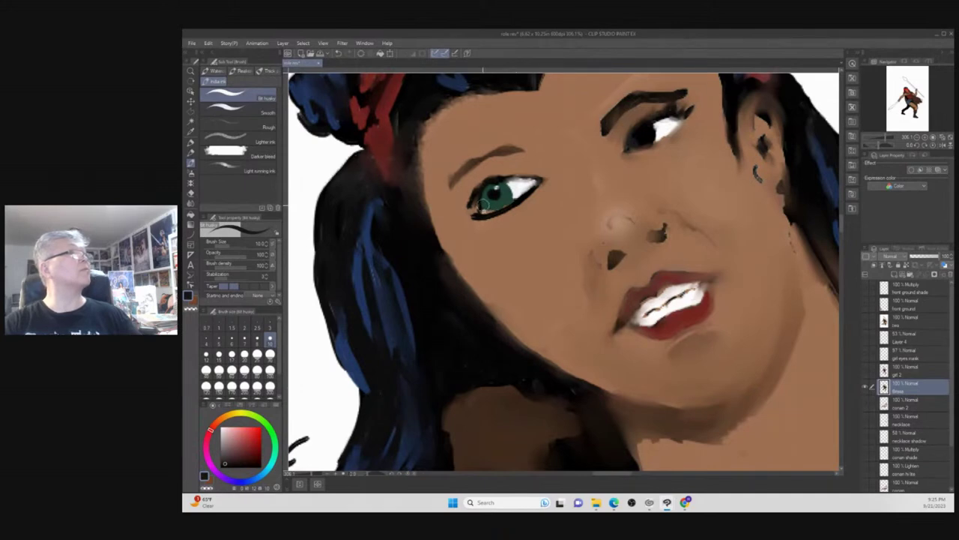
{"action": "left_click_drag", "start_coordinate": [484, 202], "coordinate": [486, 207]}
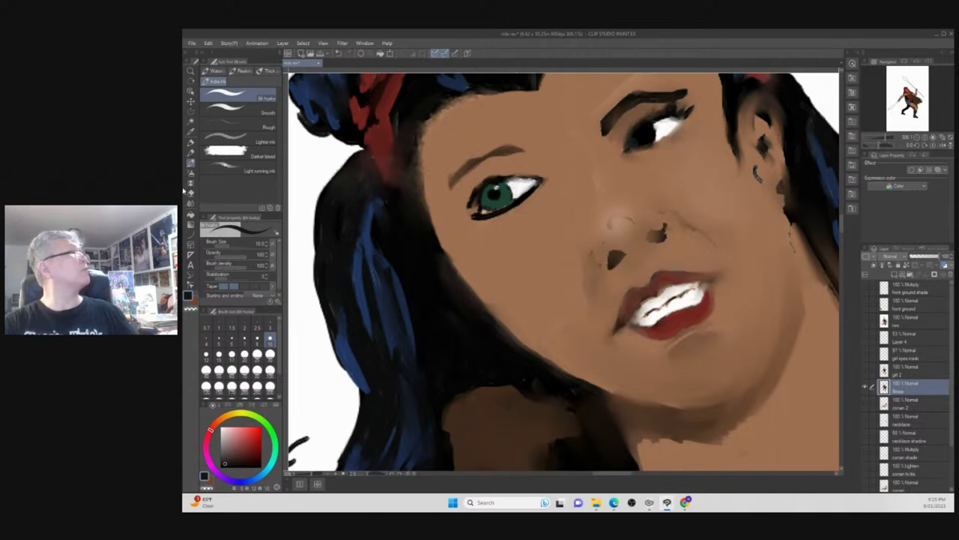
Soften the iris and the dark outer corner of the left-hand eye with the Blend tool at size 6.
{"action": "left_click", "coordinate": [191, 203]}
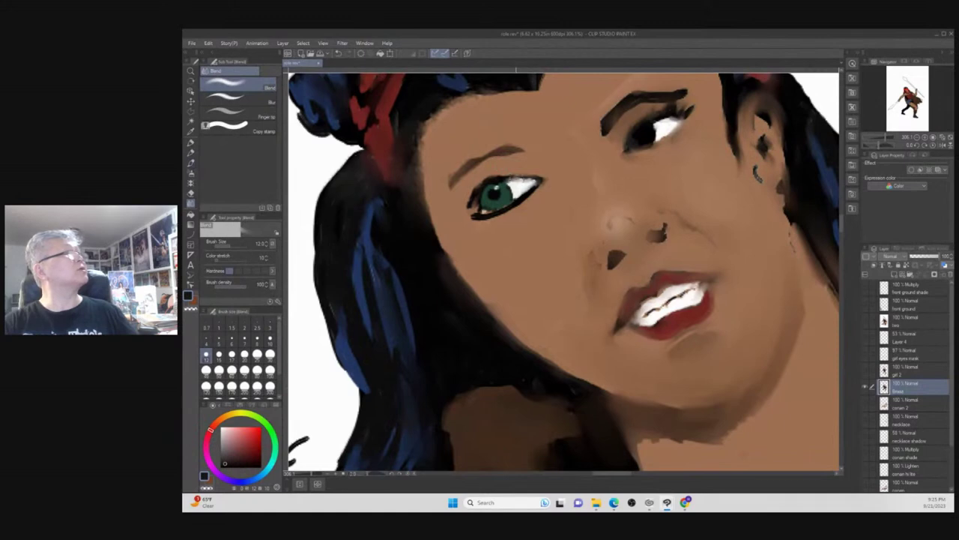
{"action": "left_click", "coordinate": [231, 338]}
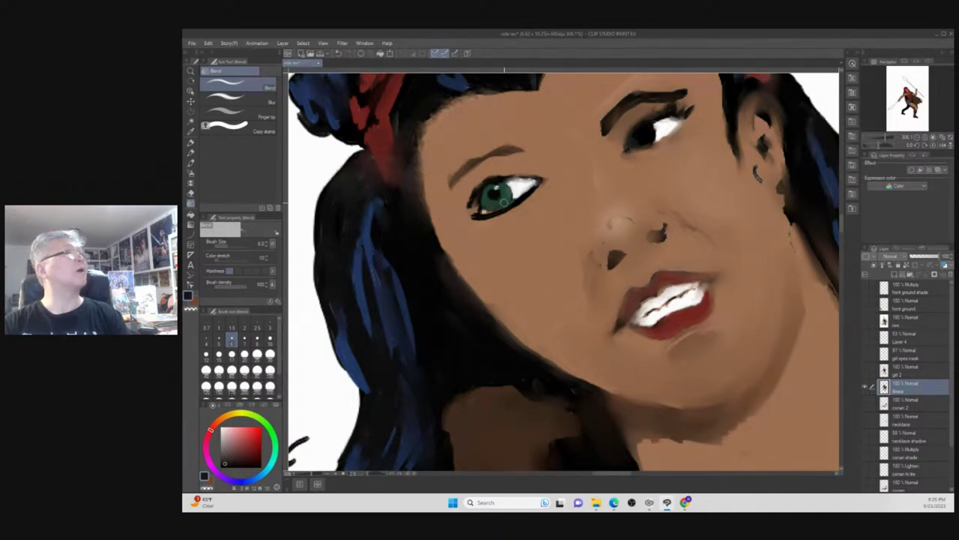
{"action": "left_click_drag", "start_coordinate": [486, 213], "coordinate": [480, 215]}
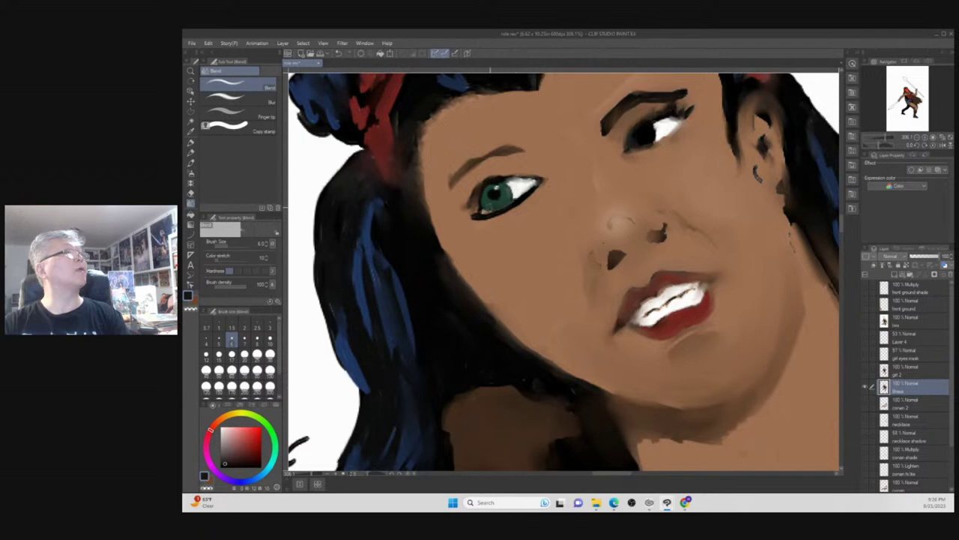
{"action": "left_click_drag", "start_coordinate": [486, 211], "coordinate": [497, 213]}
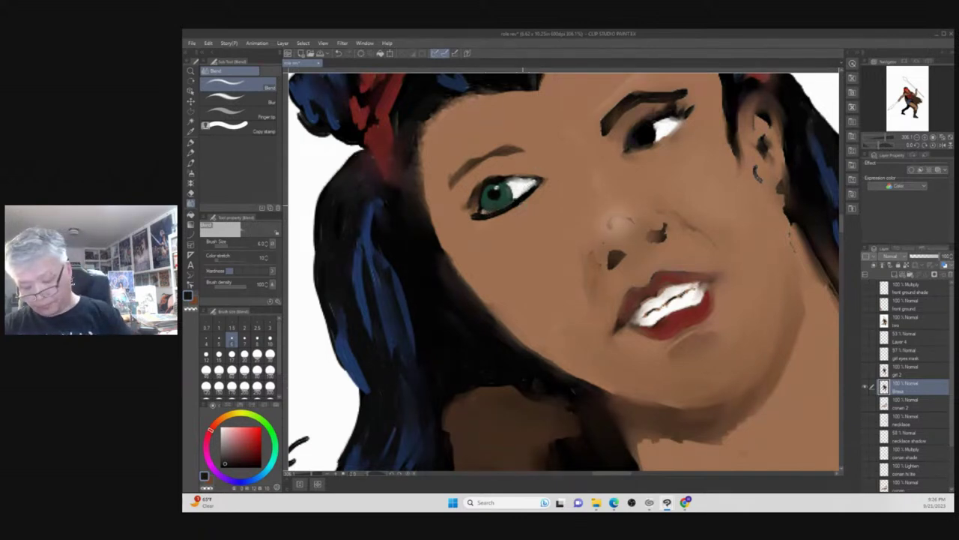
Check the face from a distance, and draw fine dark lines around the left-hand eye's outer corner with the Lighter pencil at size 4.
{"action": "left_click", "coordinate": [536, 224], "text": "alt"}
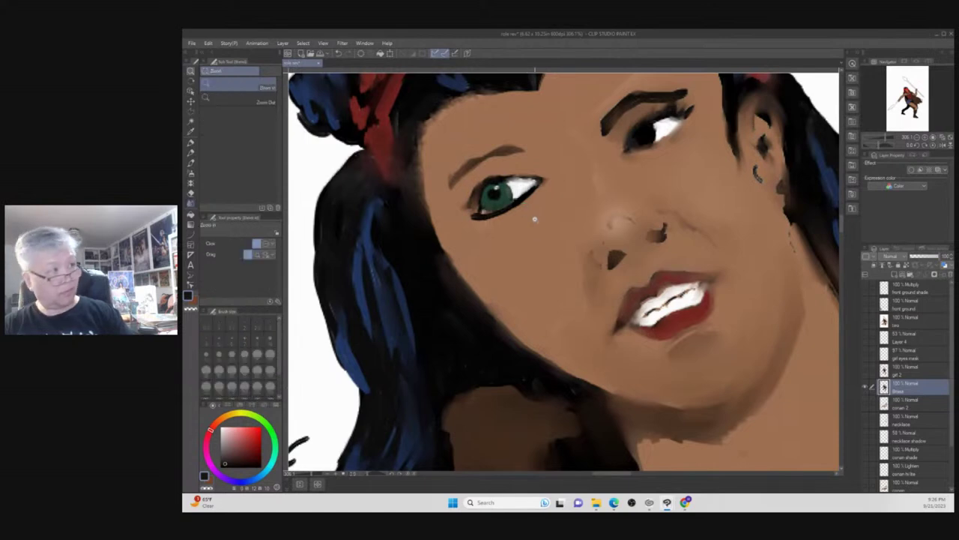
{"action": "left_click", "coordinate": [541, 209], "text": "alt"}
{"action": "left_click", "coordinate": [542, 210], "text": "alt"}
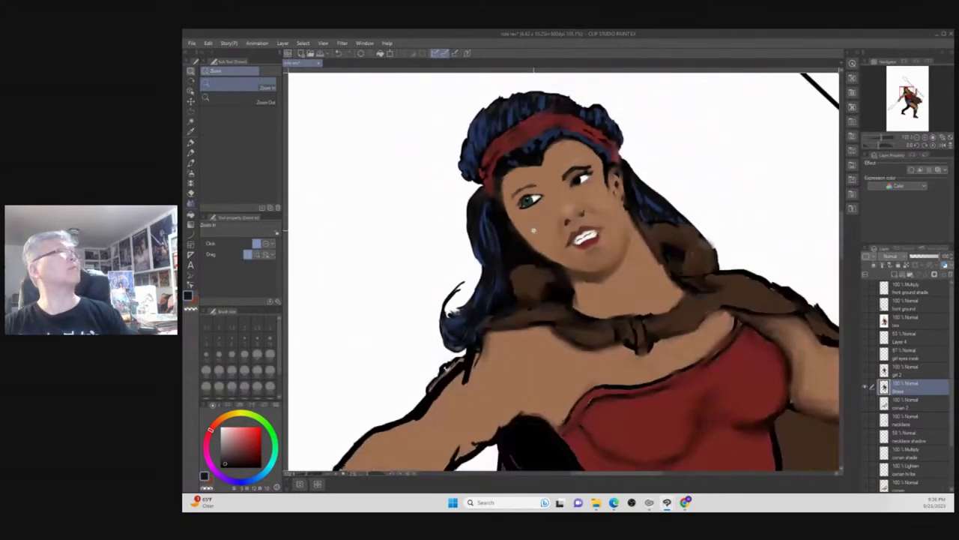
{"action": "left_click", "coordinate": [533, 230], "text": "alt"}
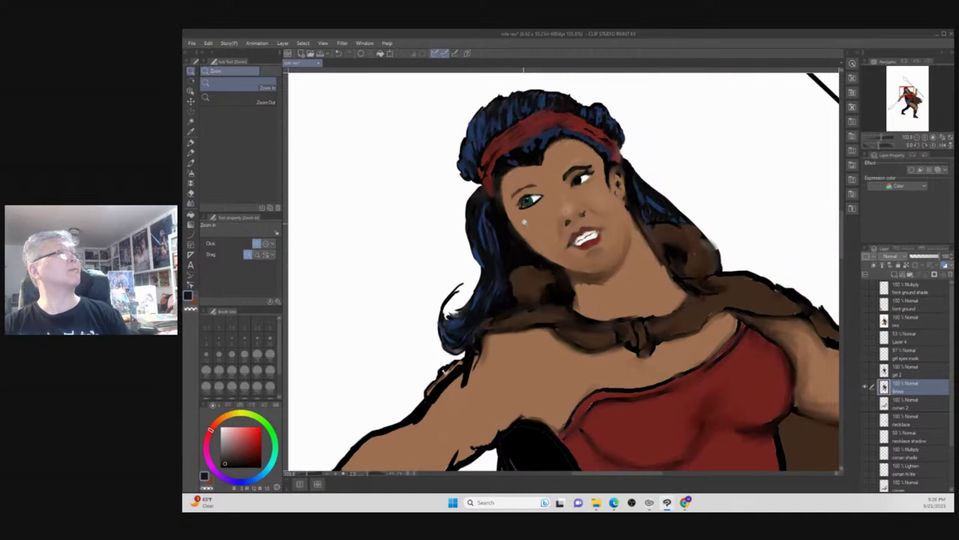
{"action": "scroll", "coordinate": [526, 223], "scroll_direction": "up", "scroll_amount": 4}
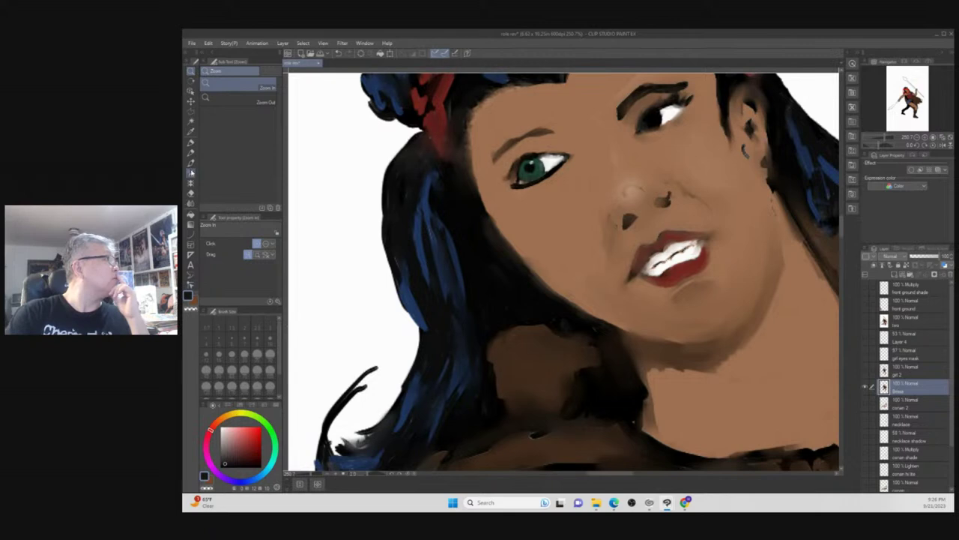
{"action": "left_click", "coordinate": [191, 162]}
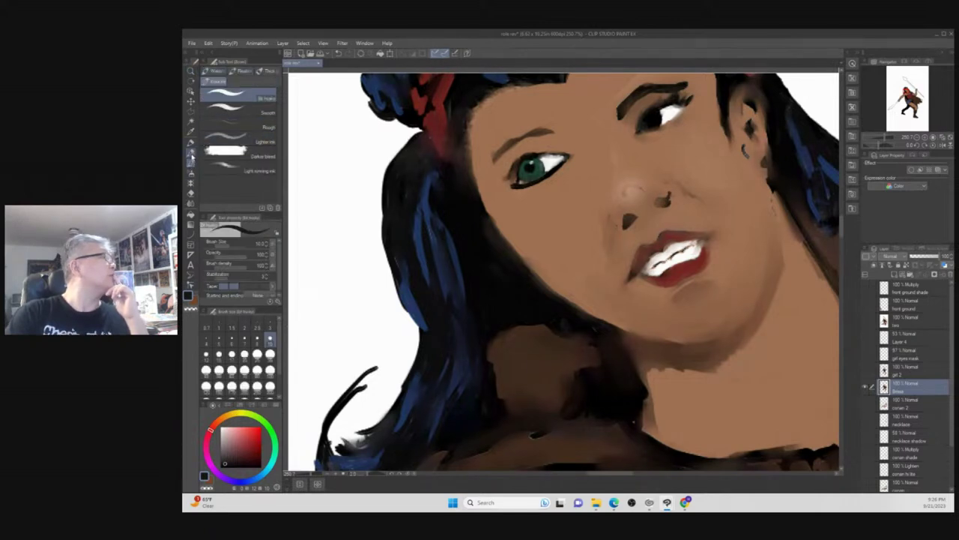
{"action": "left_click", "coordinate": [192, 156]}
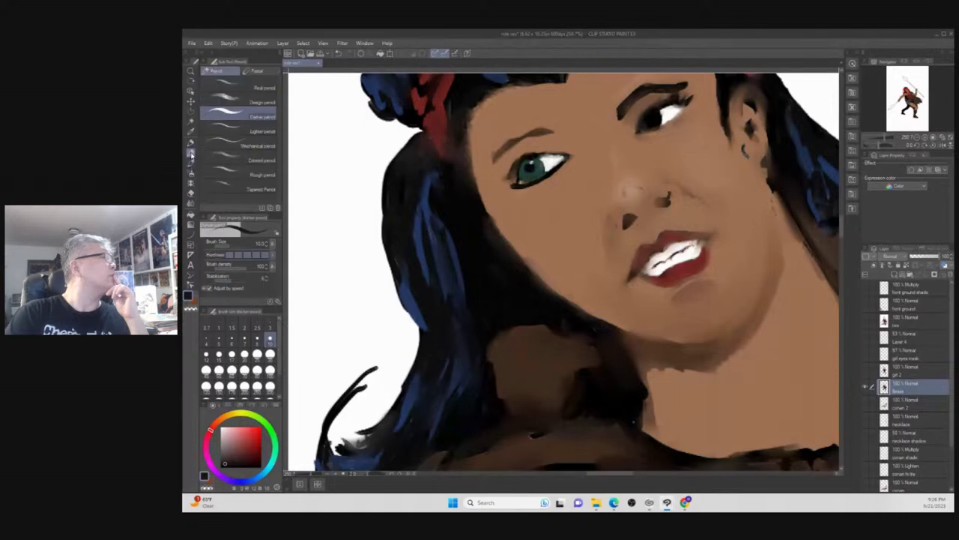
{"action": "left_click", "coordinate": [231, 132]}
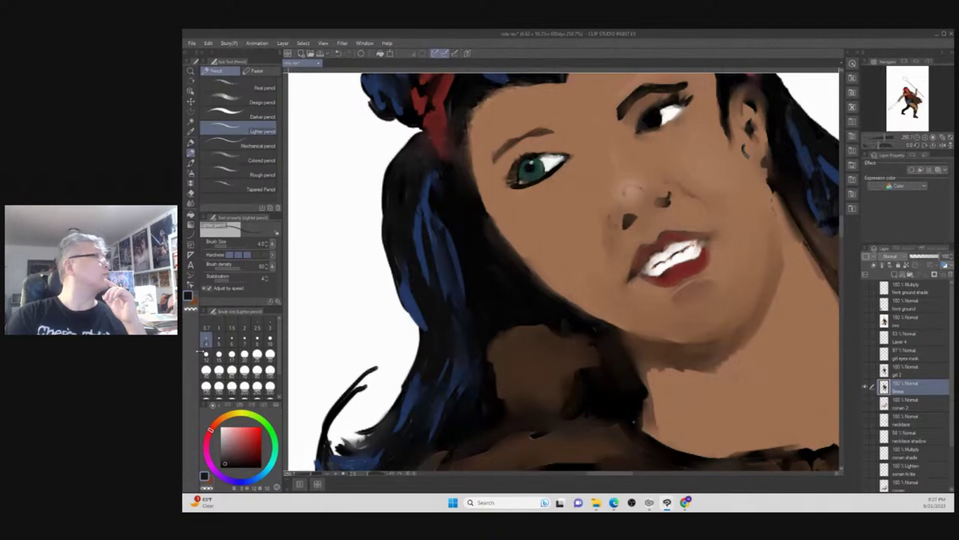
Refine the left-hand eye's rim and white with sampled skin tone and white, and pencil fine black lashes under the lower lid.
{"action": "left_click", "coordinate": [563, 213], "text": "alt"}
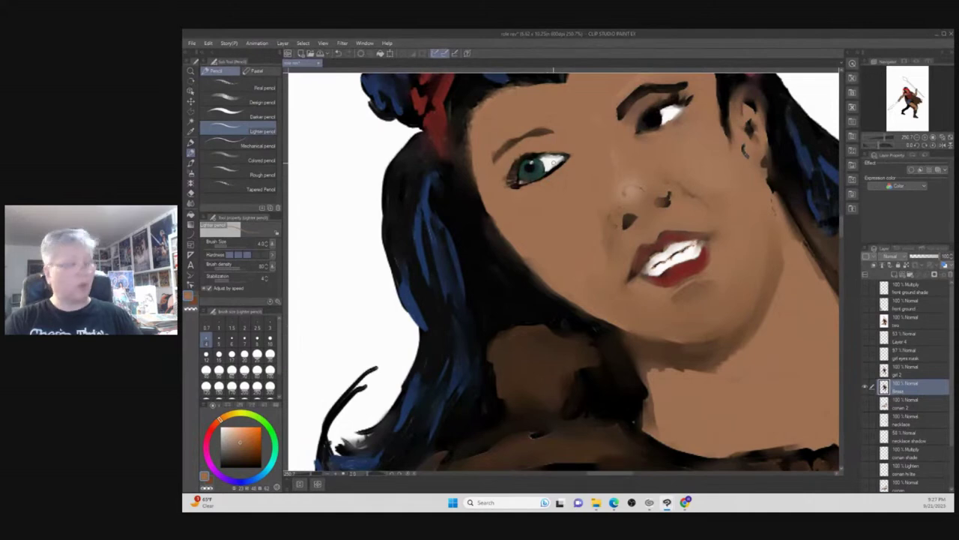
{"action": "key", "text": "alt"}
{"action": "key", "text": "alt"}
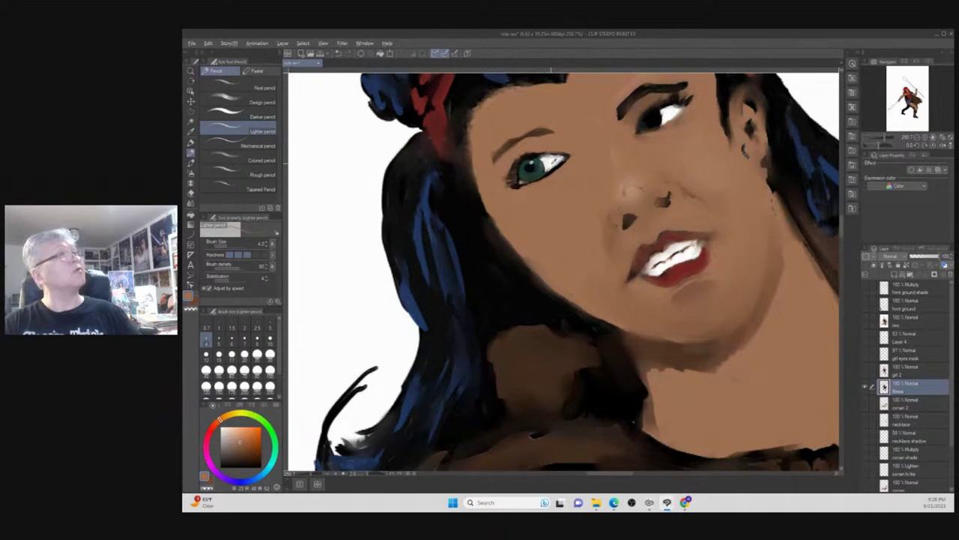
{"action": "left_click", "coordinate": [554, 161], "text": "alt"}
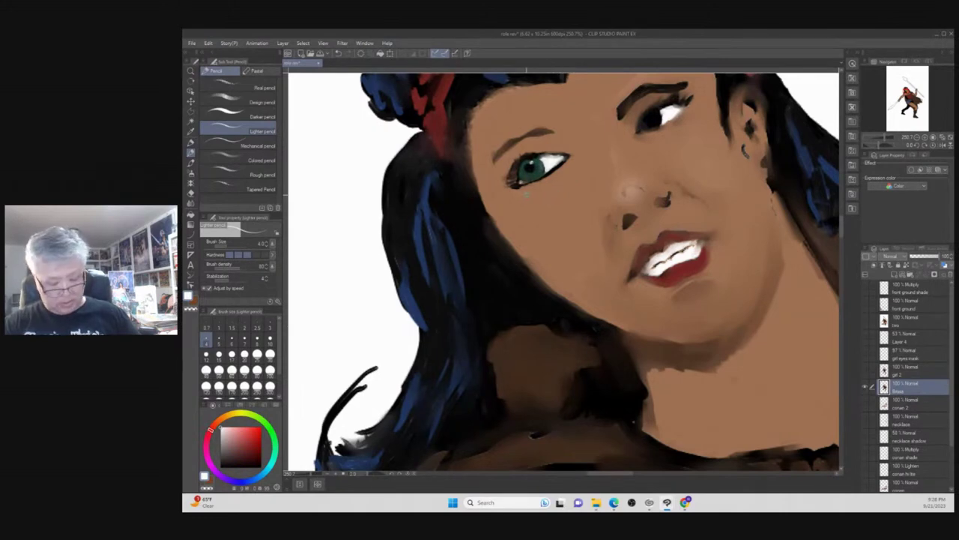
{"action": "left_click", "coordinate": [548, 204], "text": "alt"}
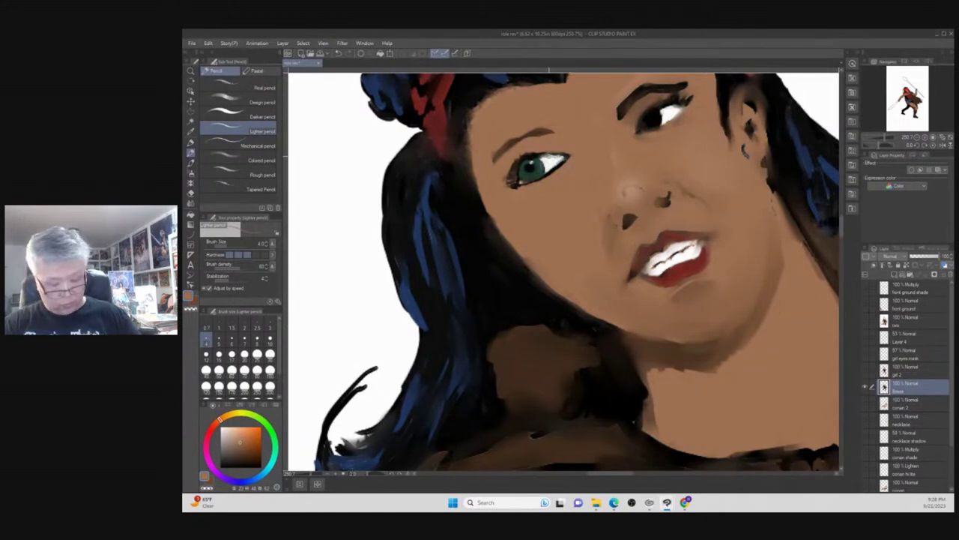
{"action": "key", "text": "x"}
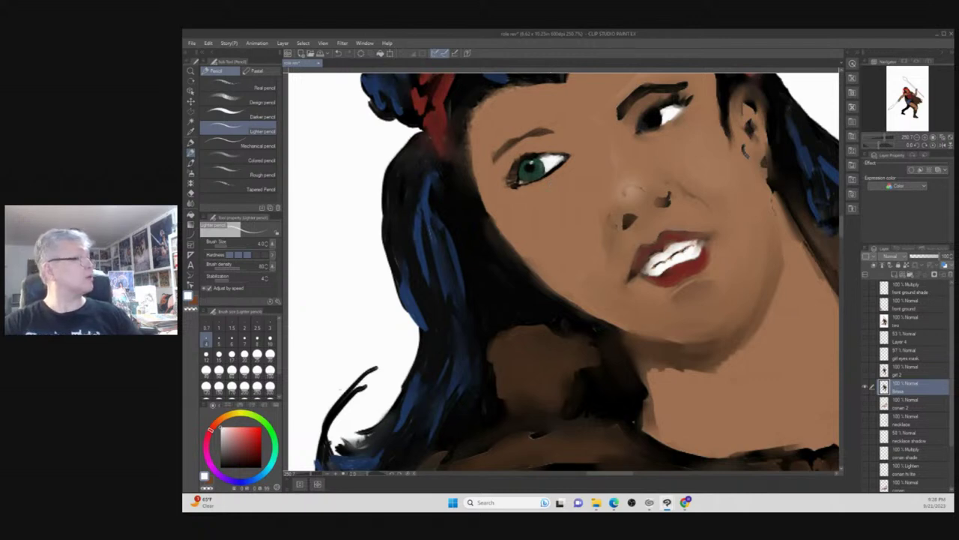
{"action": "key", "text": "alt"}
{"action": "left_click", "coordinate": [220, 466]}
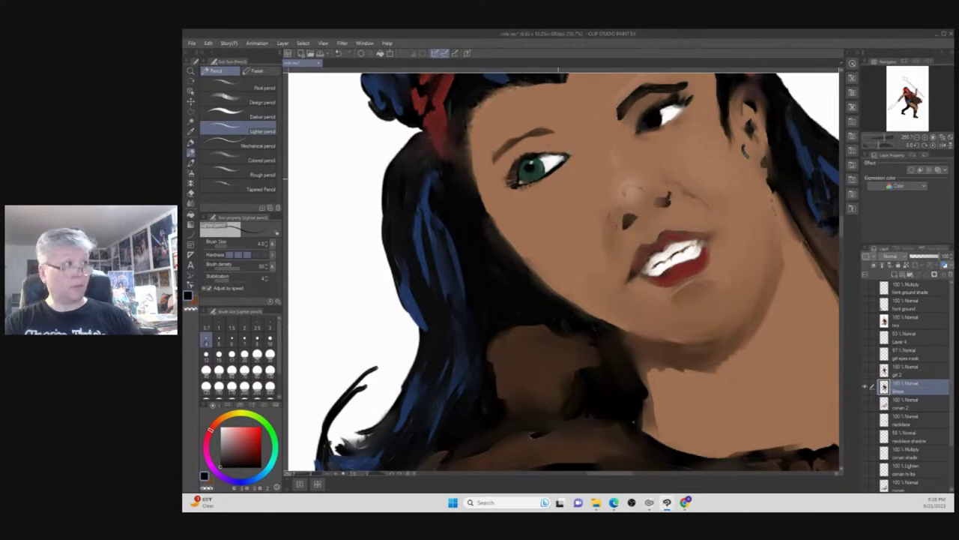
Darken the eyebrow above the left-hand eye with the black ink brush at size 10, and touch up around it with sampled skin tone.
{"action": "key", "text": "ctrl+space"}
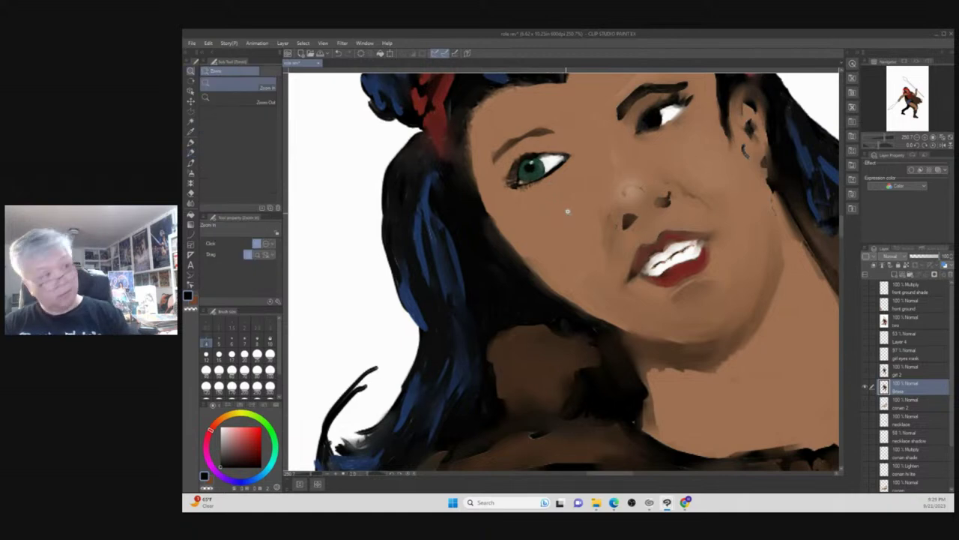
{"action": "scroll", "coordinate": [576, 215], "scroll_direction": "down", "scroll_amount": 3}
{"action": "scroll", "coordinate": [571, 225], "scroll_direction": "down", "scroll_amount": 1}
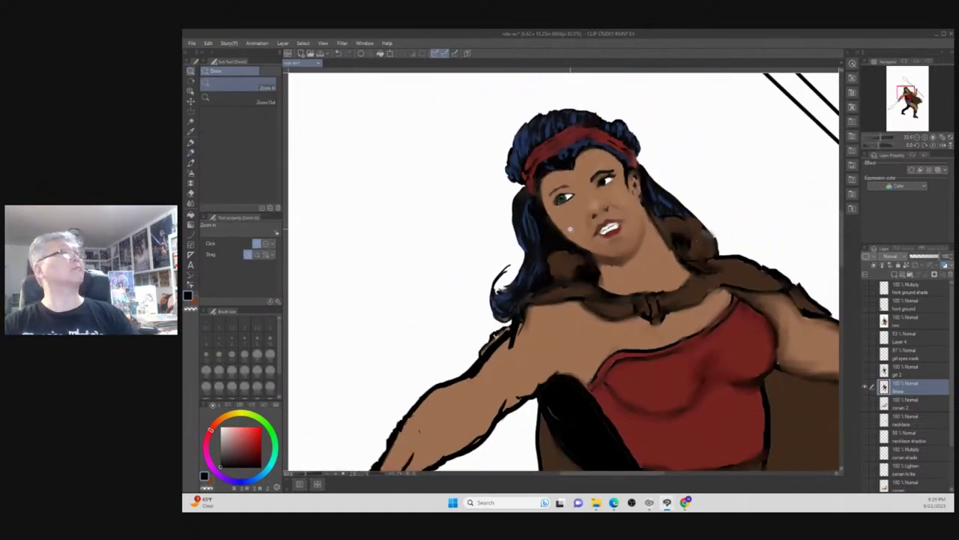
{"action": "scroll", "coordinate": [571, 228], "scroll_direction": "up", "scroll_amount": 1}
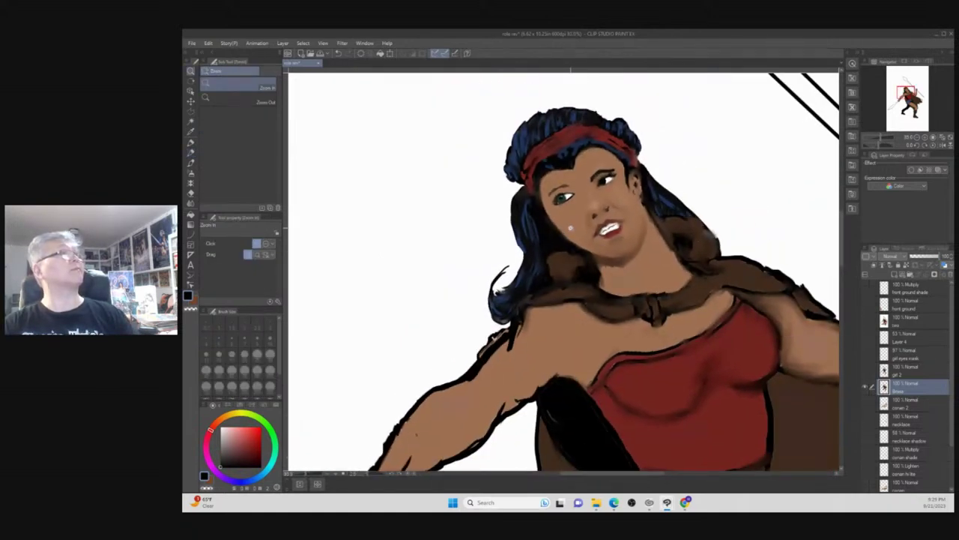
{"action": "scroll", "coordinate": [570, 229], "scroll_direction": "up", "scroll_amount": 2}
{"action": "scroll", "coordinate": [570, 229], "scroll_direction": "down", "scroll_amount": 1}
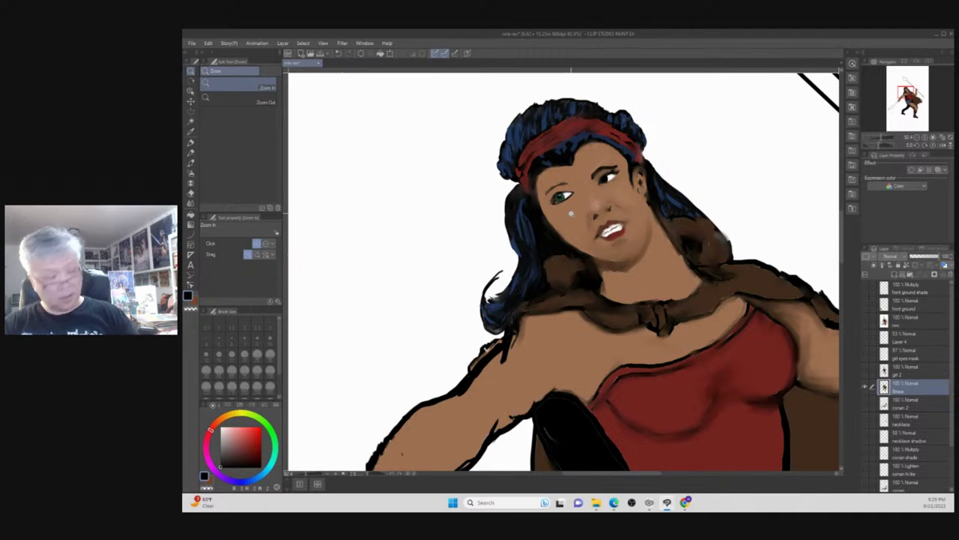
{"action": "key", "text": "p"}
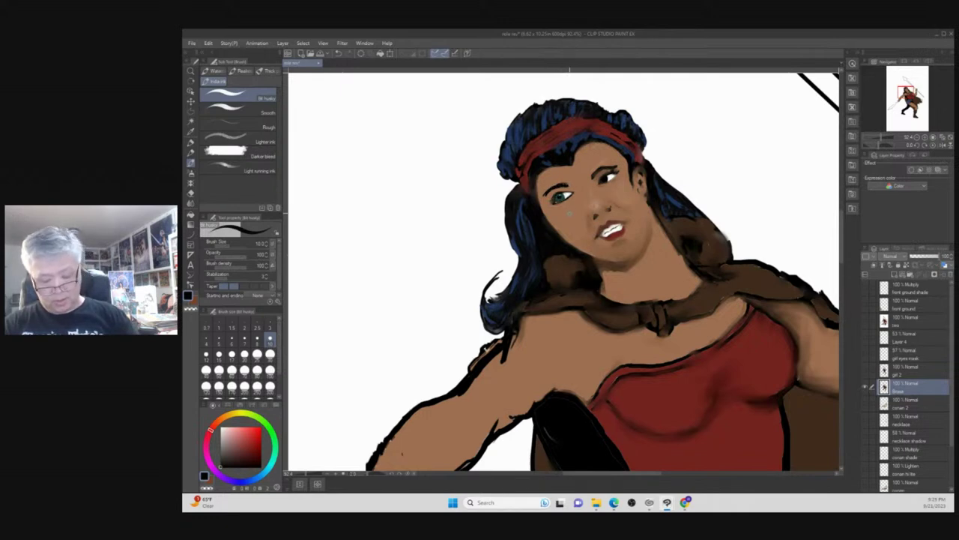
{"action": "left_click", "coordinate": [573, 213], "text": "alt"}
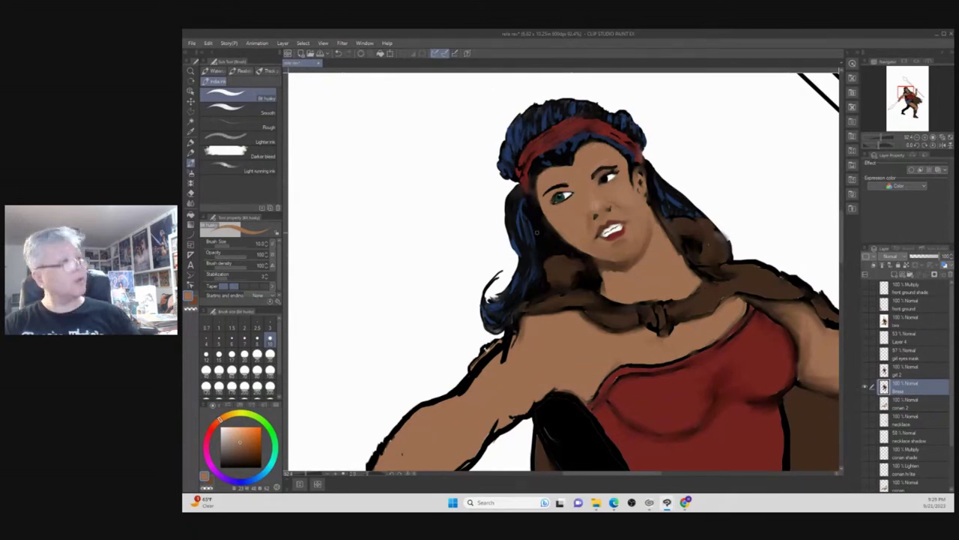
Refine the lashes and brow of the right-hand eye with the black ink brush at size 10 and sampled skin tone.
{"action": "key", "text": "x"}
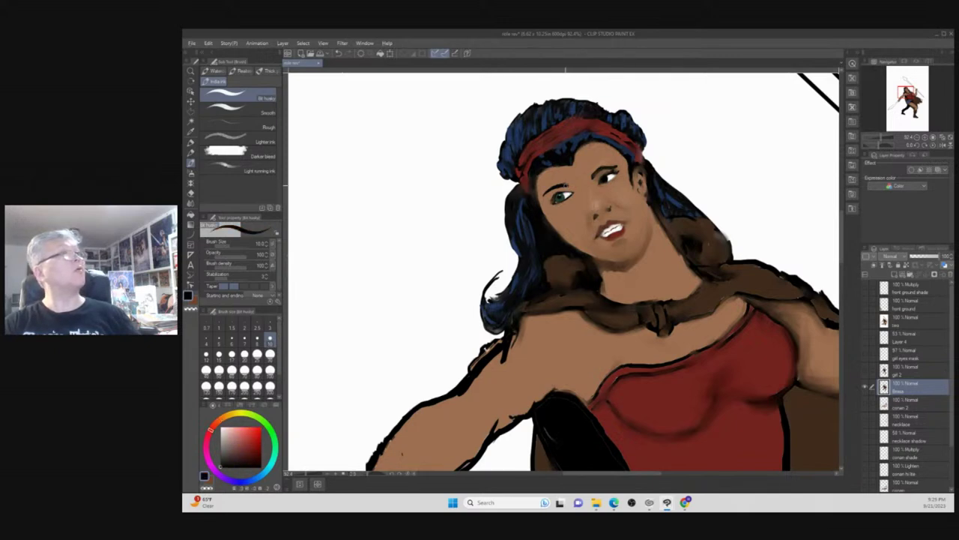
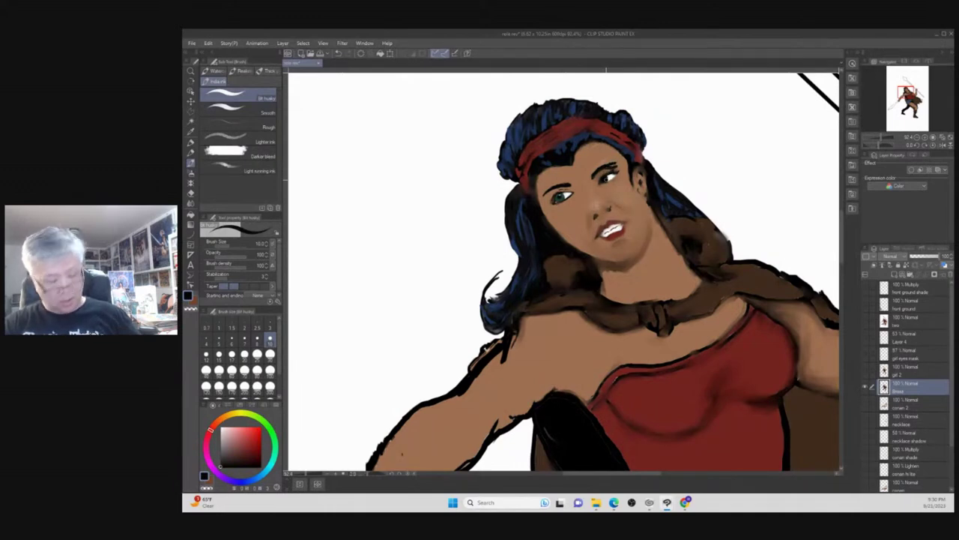
{"action": "left_click", "coordinate": [609, 189], "text": "alt"}
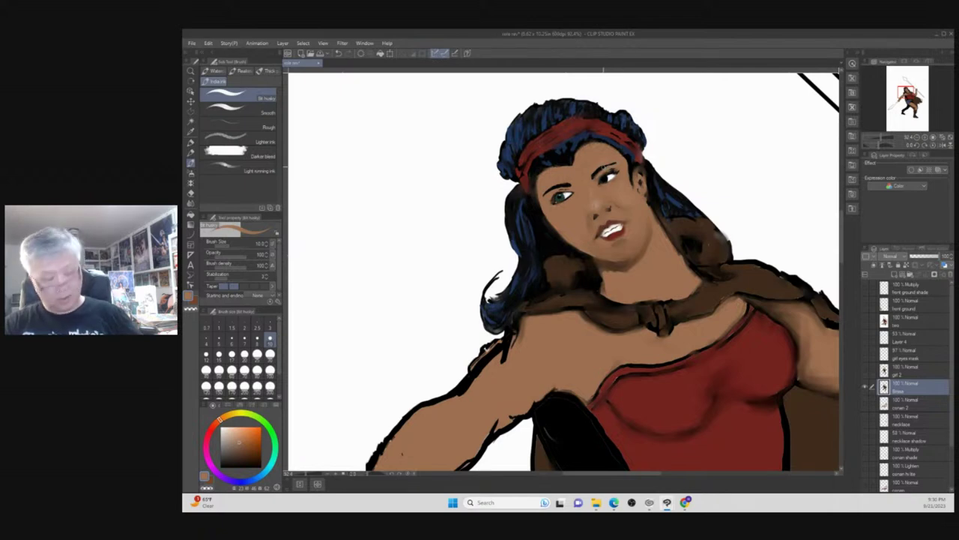
{"action": "key", "text": "b"}
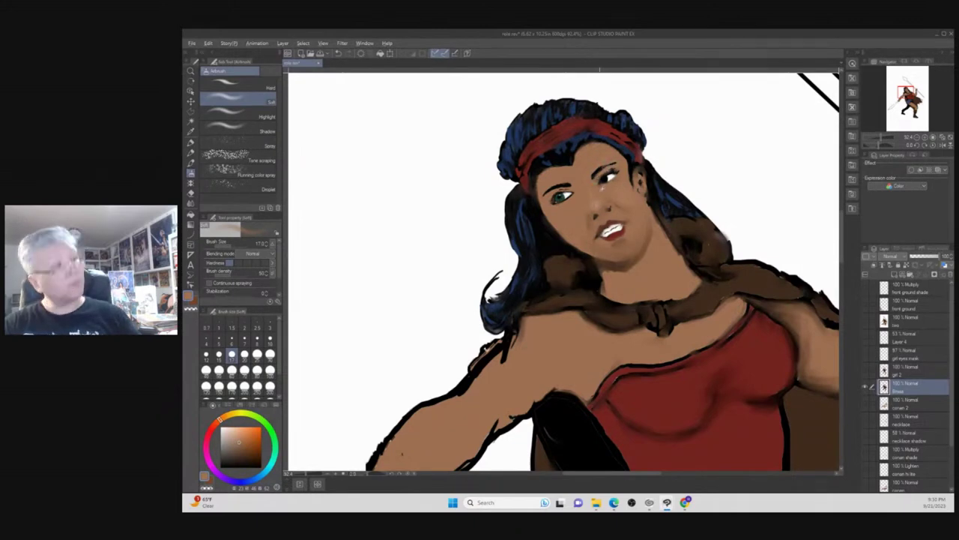
{"action": "key", "text": "x"}
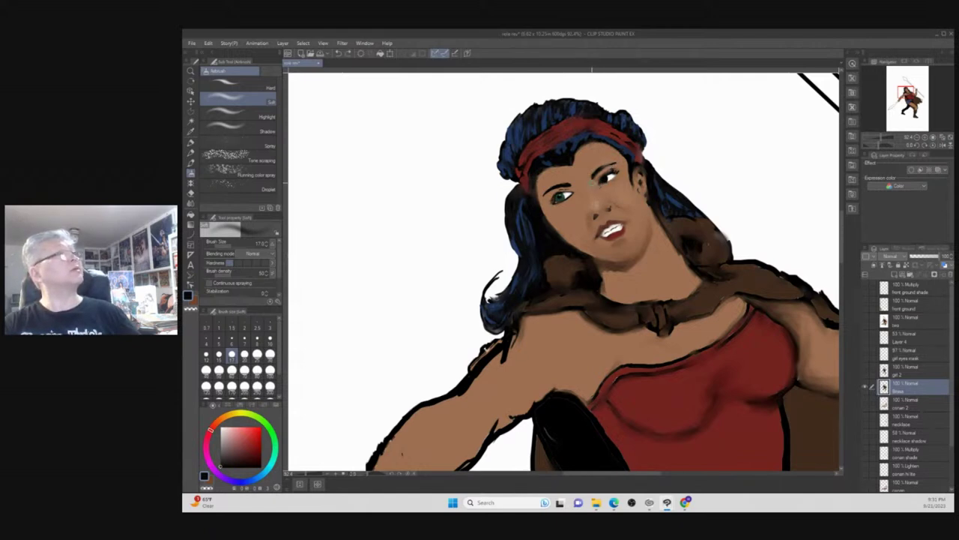
{"action": "left_click", "coordinate": [190, 162]}
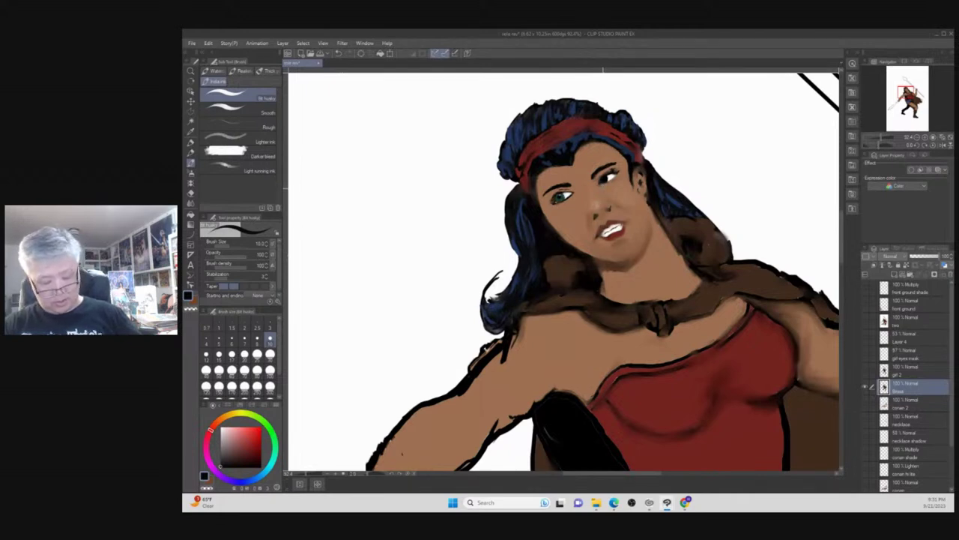
{"action": "left_click", "coordinate": [603, 193], "text": "alt"}
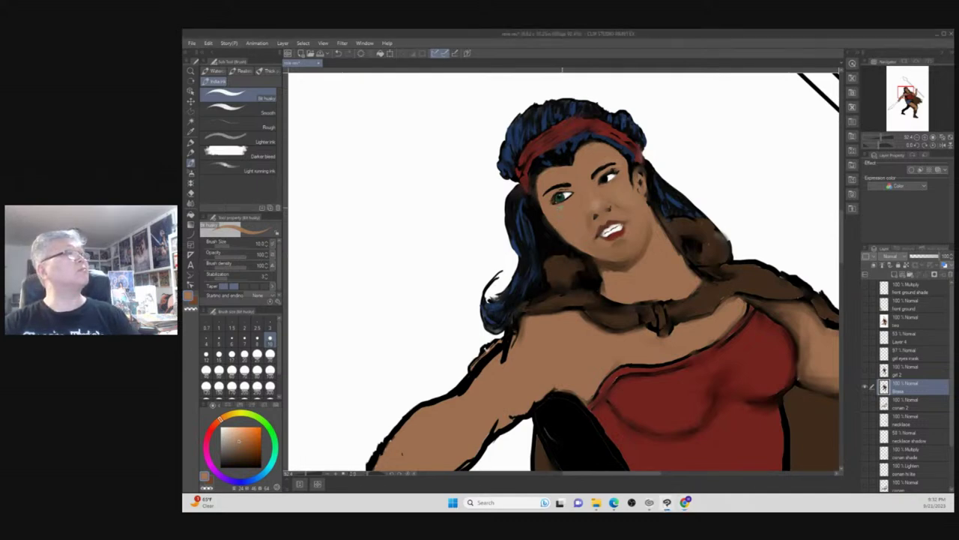
Paint the iris of the right-hand eye with green sampled from the left-hand eye, using the ink brush at size 10.
{"action": "key", "text": "/"}
{"action": "left_click", "coordinate": [560, 216]}
{"action": "left_click_drag", "start_coordinate": [567, 196], "coordinate": [568, 196]}
{"action": "left_click", "coordinate": [569, 193]}
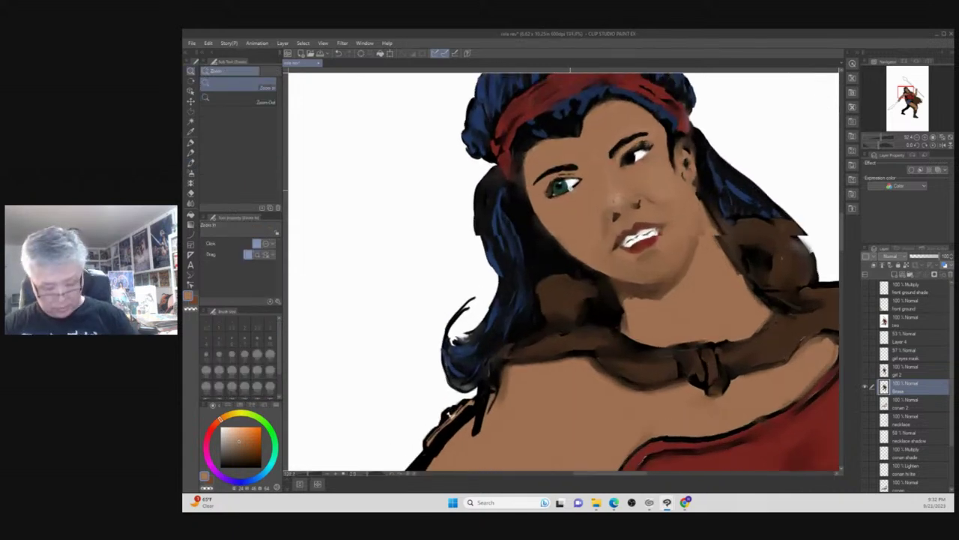
{"action": "left_click", "coordinate": [571, 187]}
{"action": "left_click", "coordinate": [560, 183]}
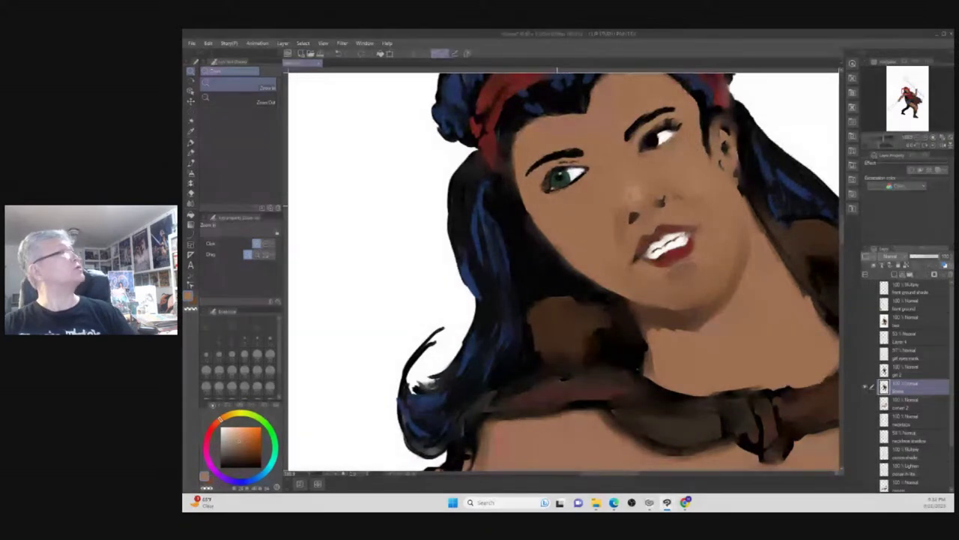
{"action": "key", "text": "b"}
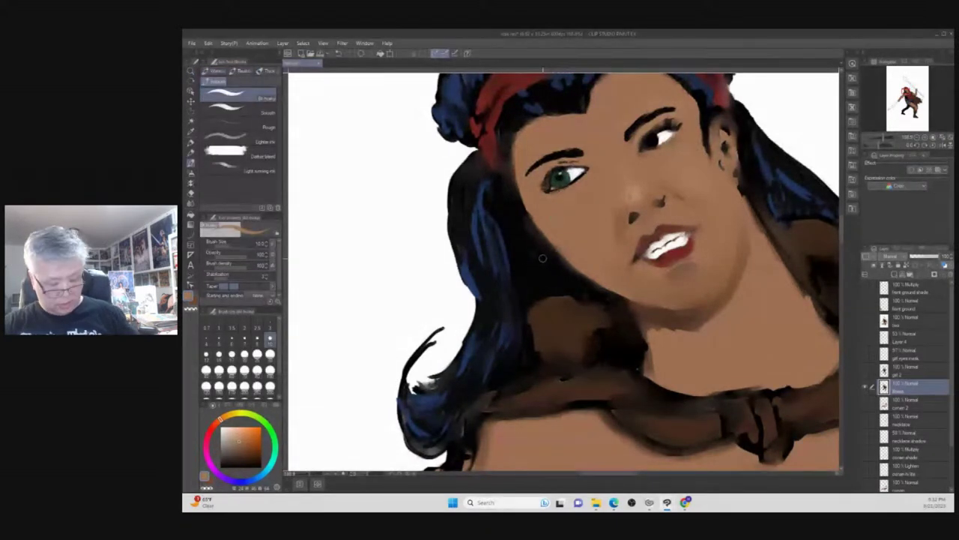
{"action": "key", "text": "p"}
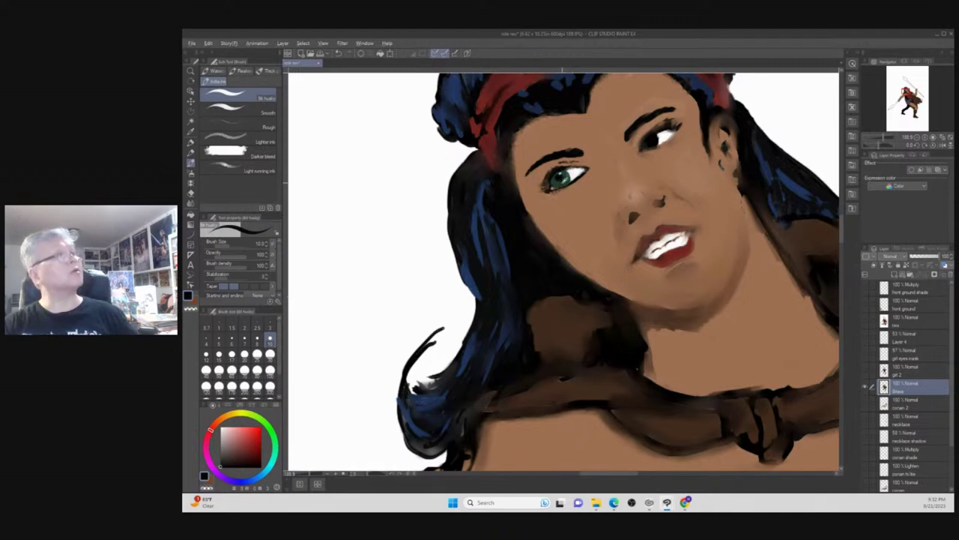
{"action": "left_click", "coordinate": [561, 179], "text": "alt"}
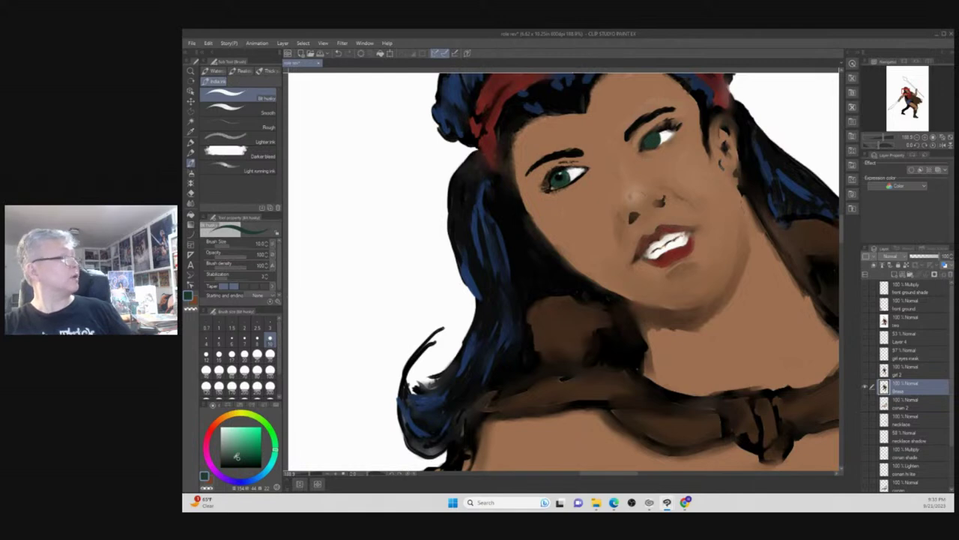
Detail the right-hand eye with a black pupil and white, and refine its fine lines with the Lighter pencil at size 4.
{"action": "left_click", "coordinate": [224, 466]}
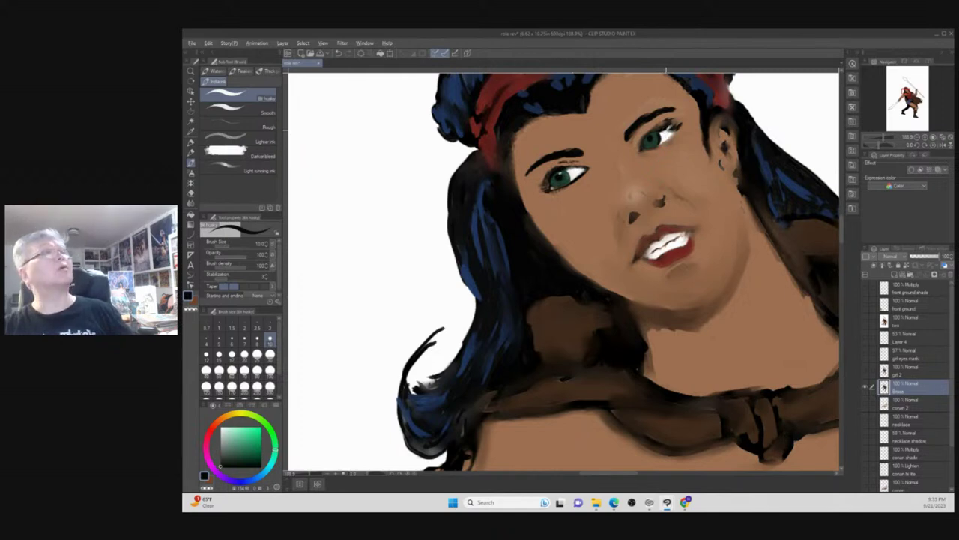
{"action": "key", "text": "x"}
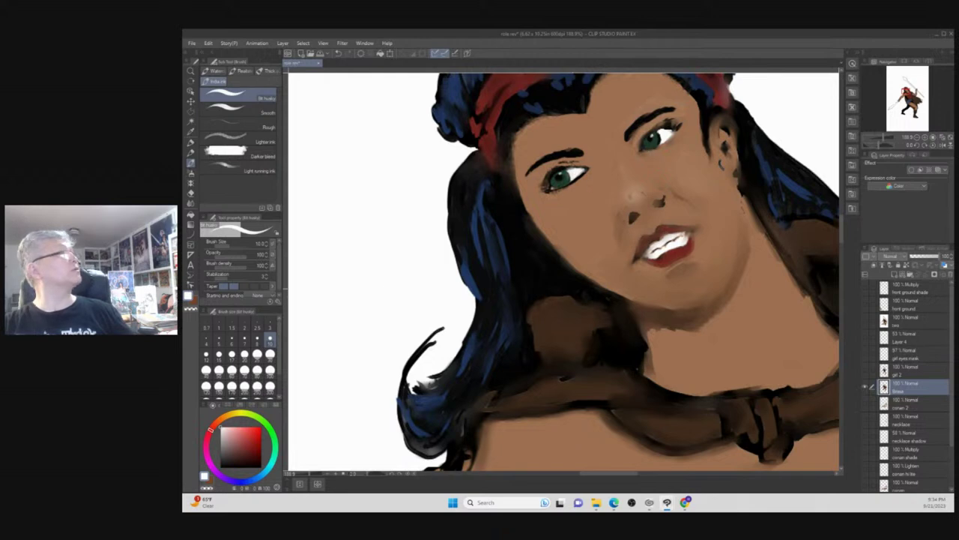
{"action": "left_click", "coordinate": [191, 152]}
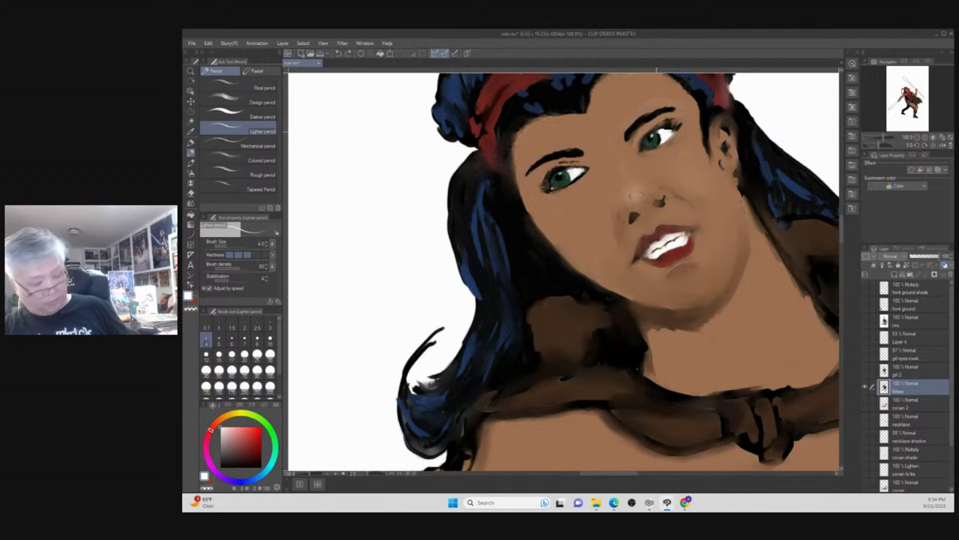
{"action": "key", "text": "x"}
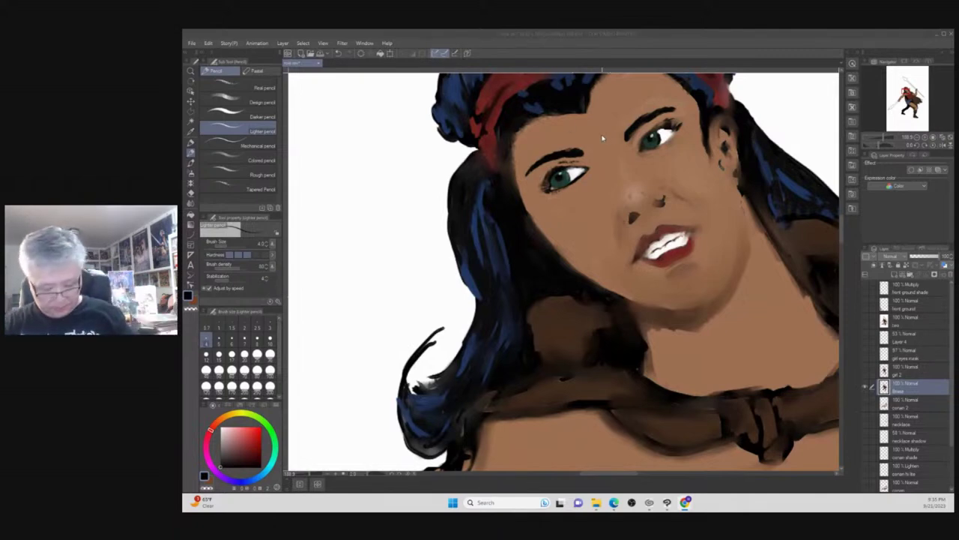
Clean up around the outer corner of the right-hand eye with sampled skin tone, using the Lighter pencil at size 10.
{"action": "left_click", "coordinate": [602, 218]}
{"action": "left_click", "coordinate": [597, 213], "text": "alt"}
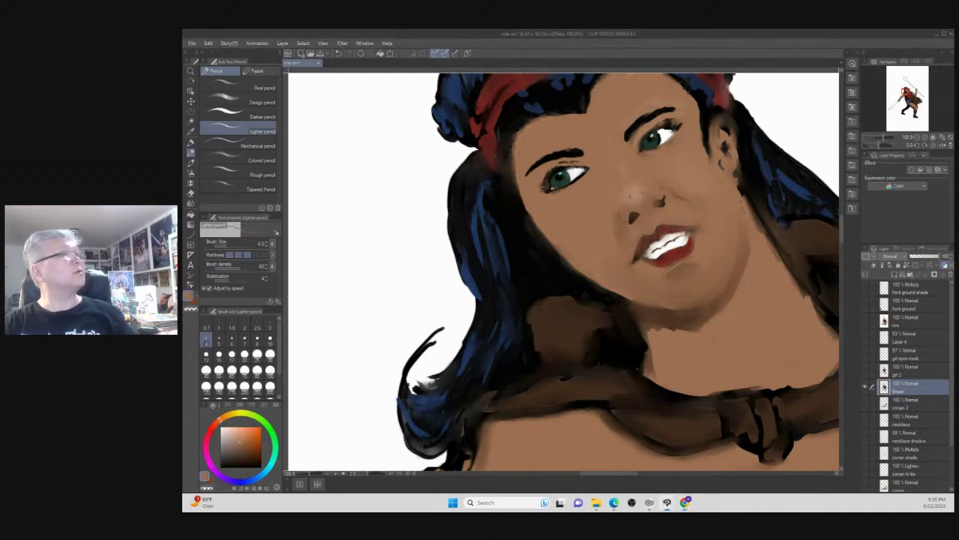
{"action": "key", "text": "bracketright"}
{"action": "key", "text": "bracketright"}
{"action": "key", "text": "bracketright"}
{"action": "key", "text": "bracketright"}
{"action": "key", "text": "bracketright"}
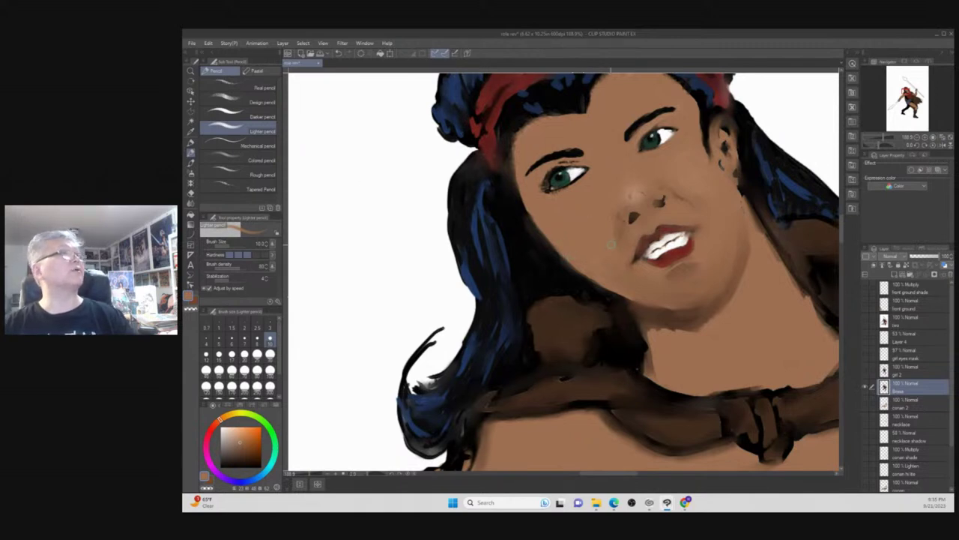
Check the whole figure at full-page view, briefly showing the conan layer behind her.
{"action": "scroll", "coordinate": [608, 242], "scroll_direction": "down", "scroll_amount": 2}
{"action": "scroll", "coordinate": [610, 70], "scroll_direction": "down", "scroll_amount": 5}
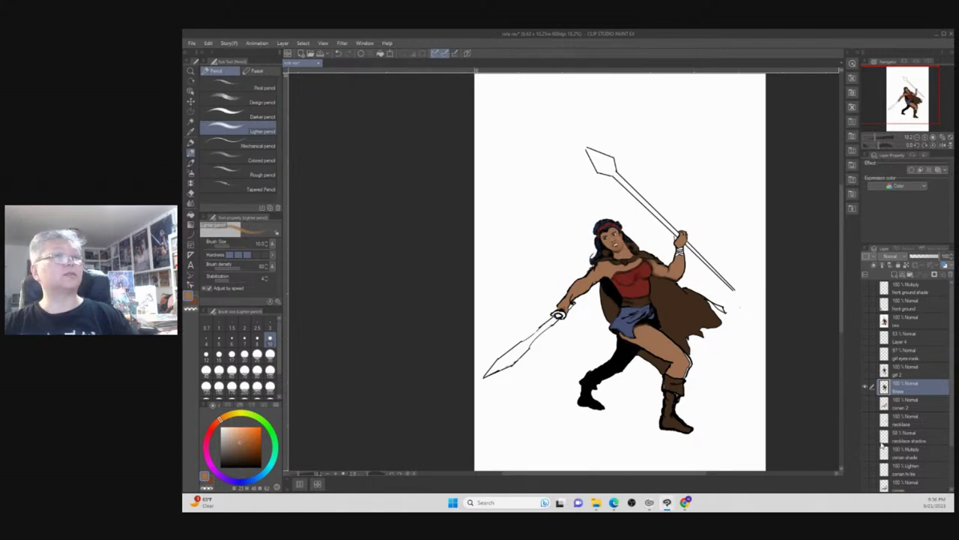
{"action": "scroll", "coordinate": [872, 442], "scroll_direction": "down", "scroll_amount": 2}
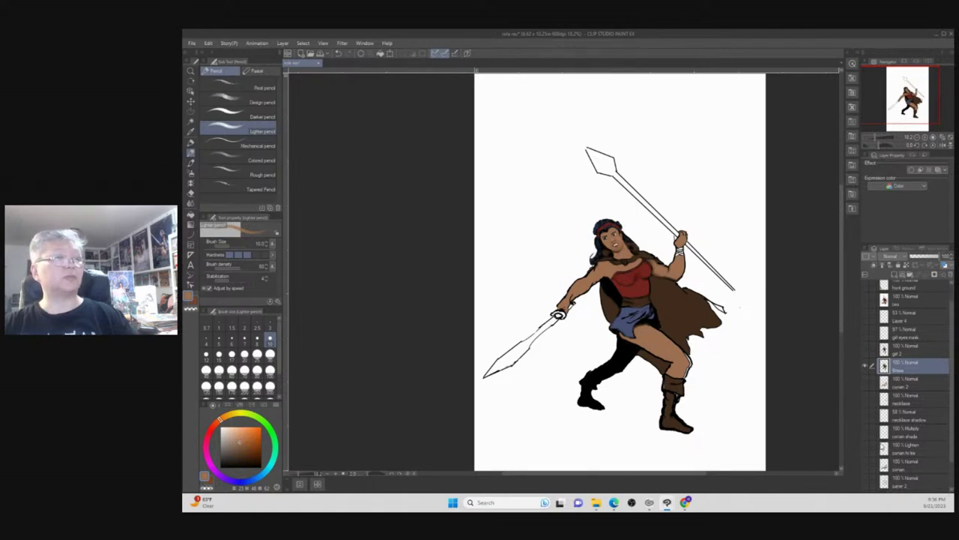
{"action": "left_click", "coordinate": [865, 466]}
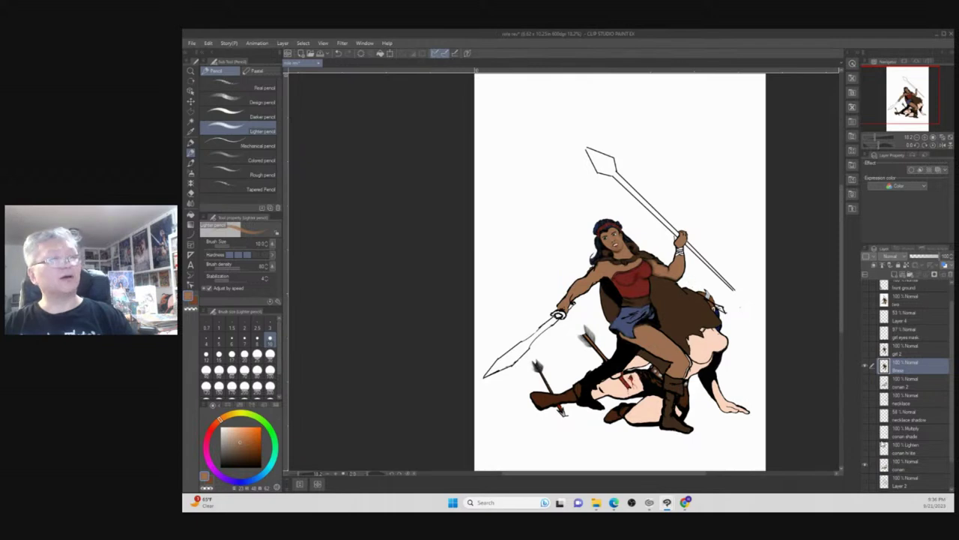
{"action": "left_click", "coordinate": [870, 465]}
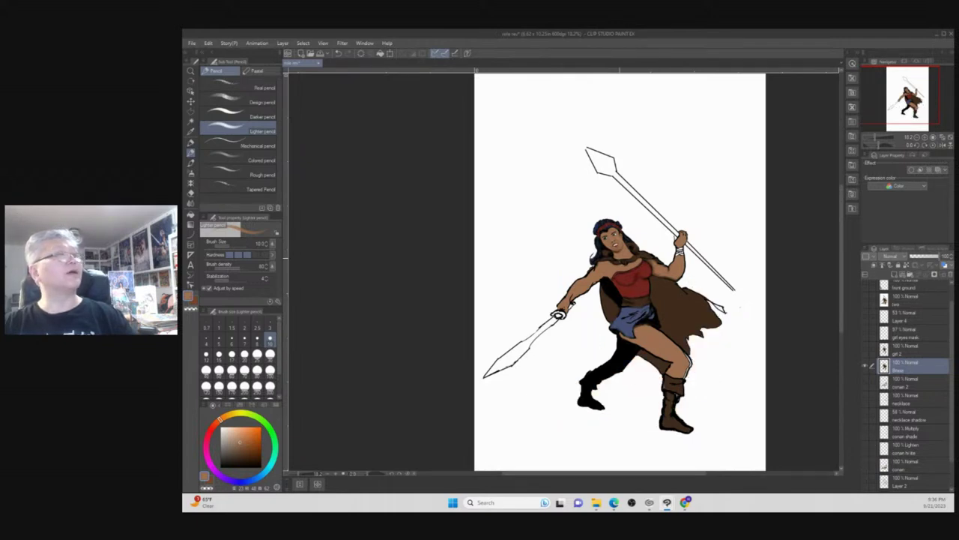
Touch up the nose with the skin-tone ink brush at size 10, and check the face up close and from a distance.
{"action": "scroll", "coordinate": [622, 259], "scroll_direction": "up", "scroll_amount": 5}
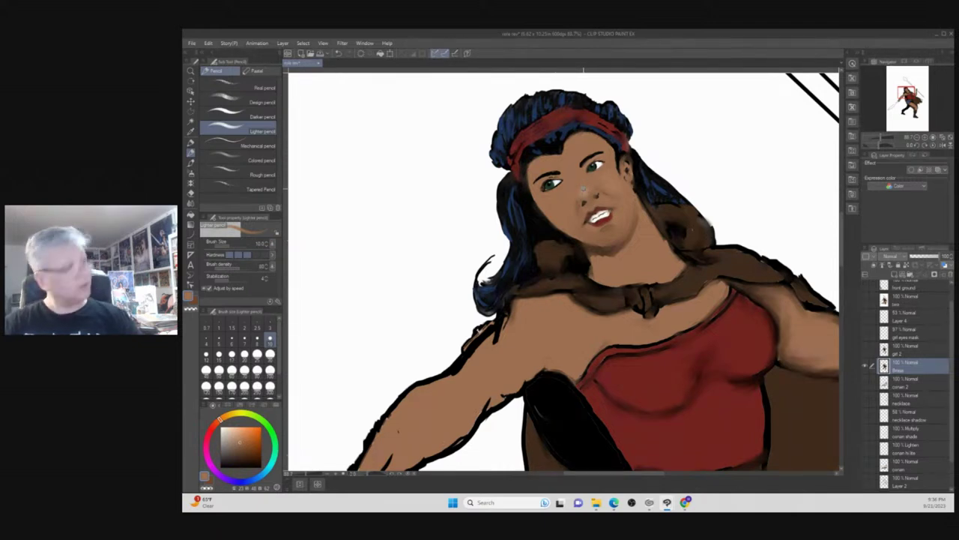
{"action": "key", "text": "p"}
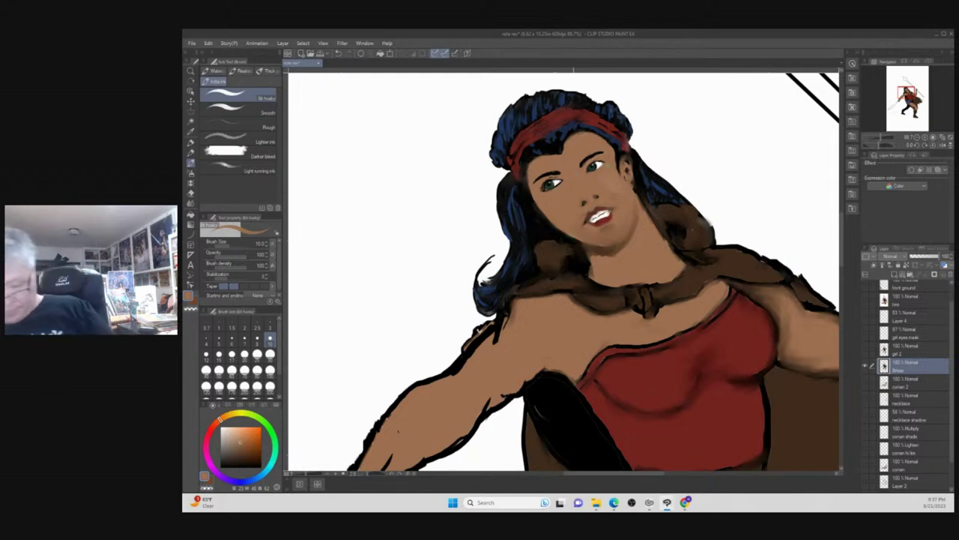
{"action": "key", "text": "/"}
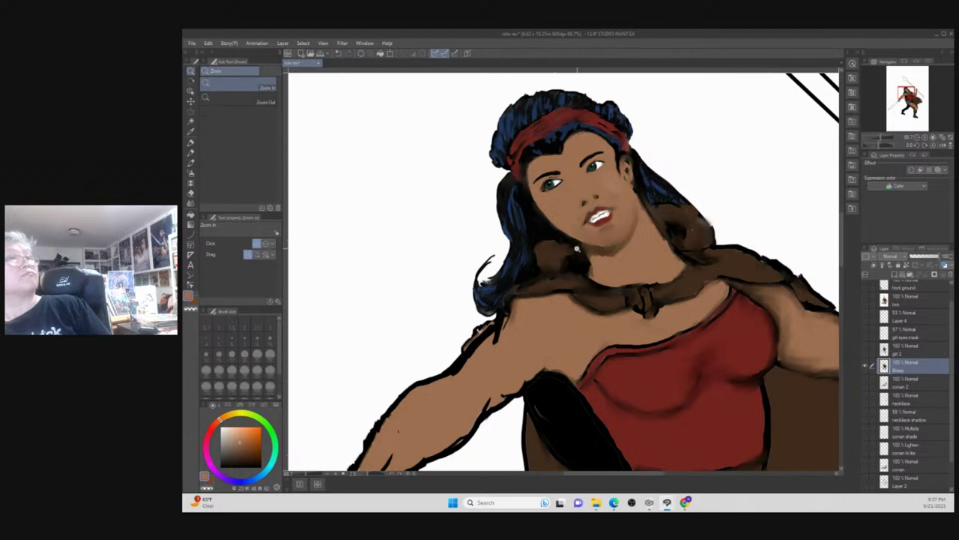
{"action": "left_click", "coordinate": [581, 242]}
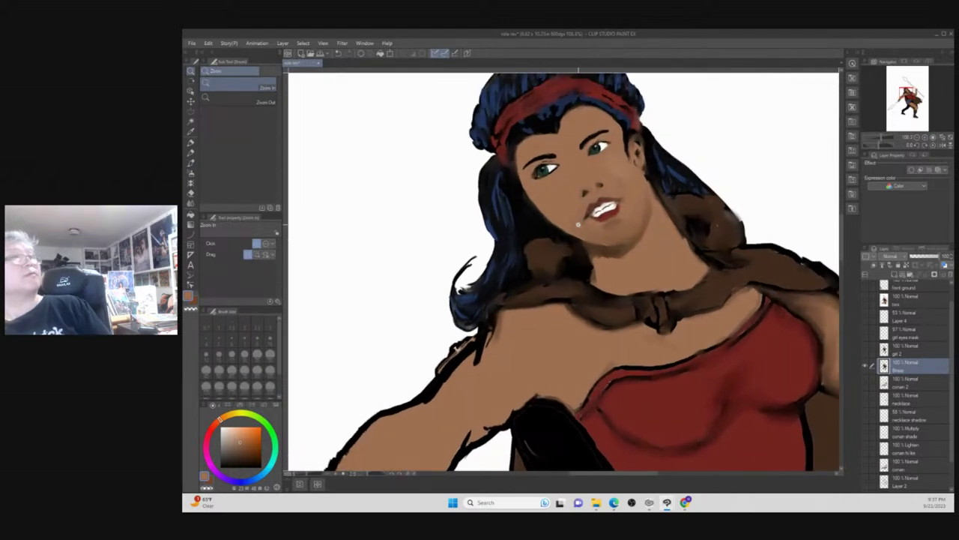
{"action": "left_click", "coordinate": [582, 216]}
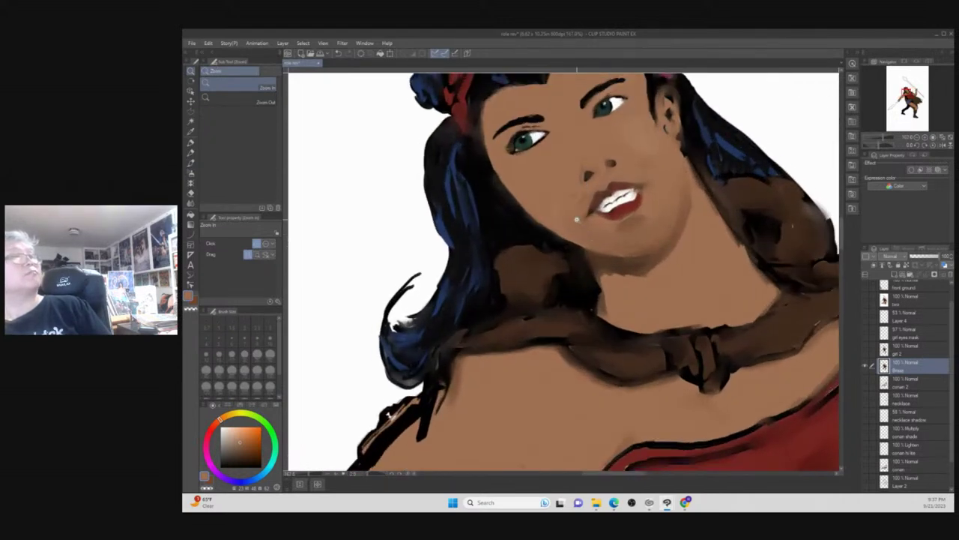
{"action": "left_click", "coordinate": [579, 222]}
{"action": "left_click", "coordinate": [580, 268], "text": "alt"}
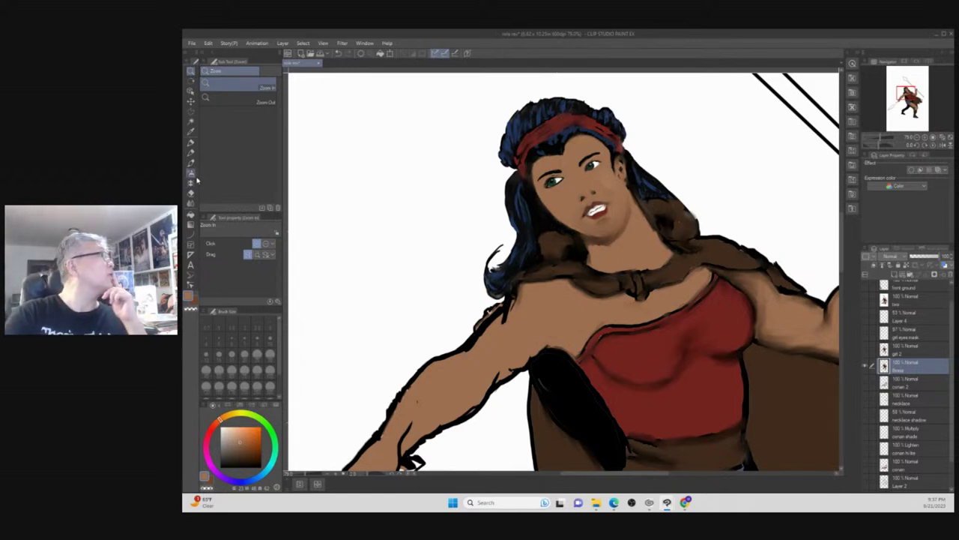
Select the left-hand eye and its brow with a polyline selection and scale them down to about 94%.
{"action": "left_click", "coordinate": [192, 112]}
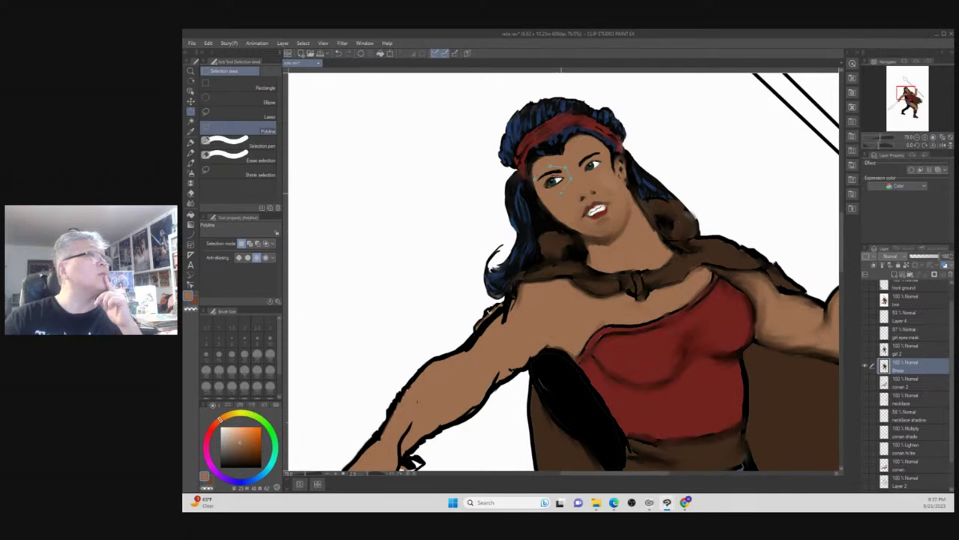
{"action": "double_click", "coordinate": [551, 192]}
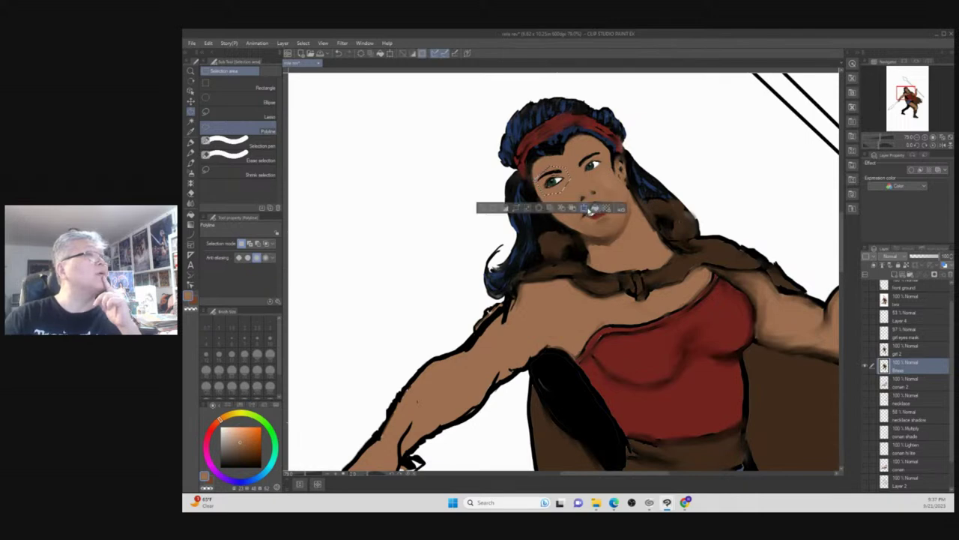
{"action": "left_click", "coordinate": [591, 210]}
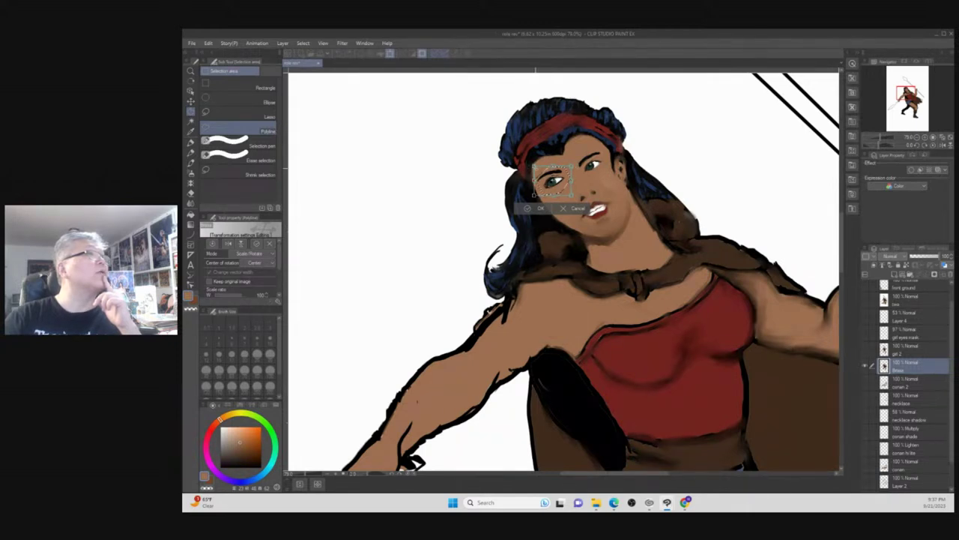
{"action": "left_click_drag", "start_coordinate": [533, 166], "coordinate": [537, 168]}
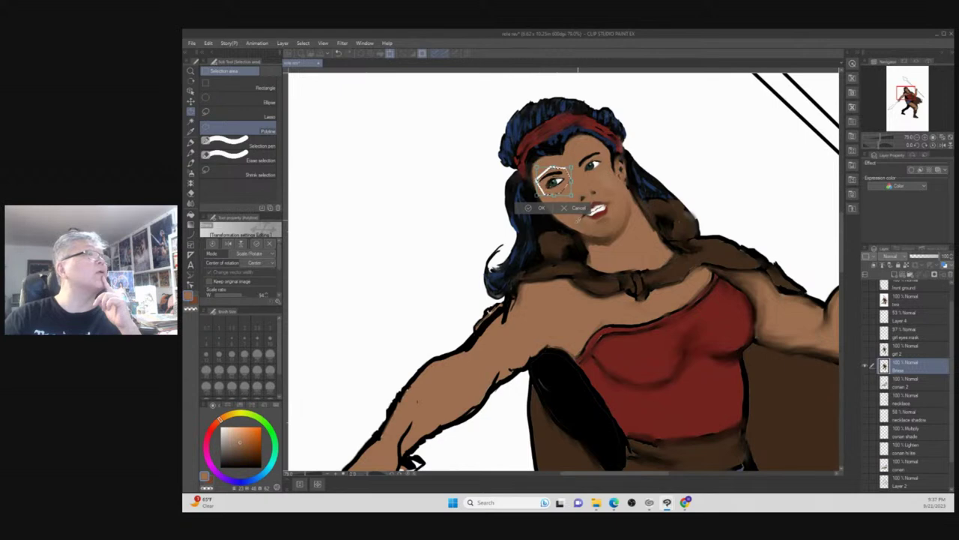
{"action": "left_click", "coordinate": [544, 210]}
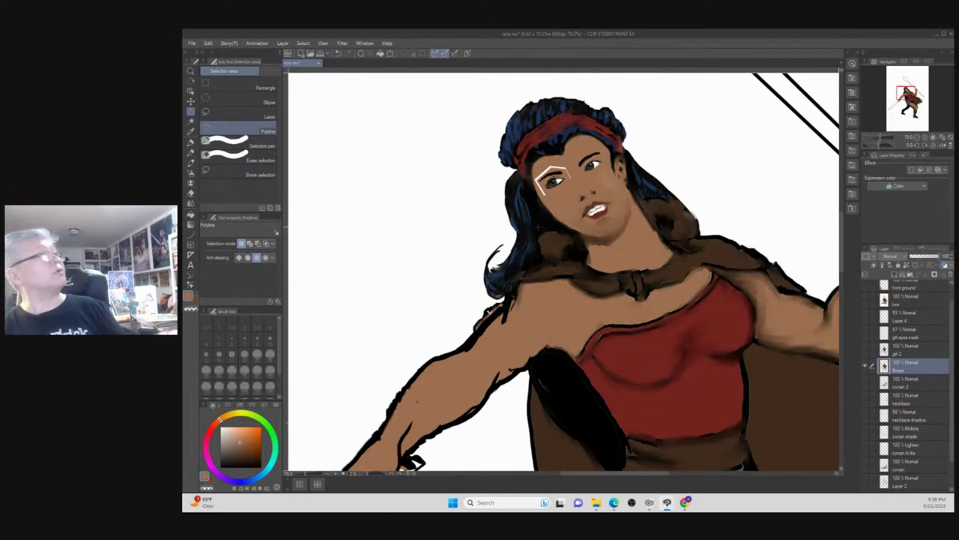
Fill the white gaps left around the resized left-hand eye and brow with the skin-tone ink brush at size 10.
{"action": "key", "text": "b"}
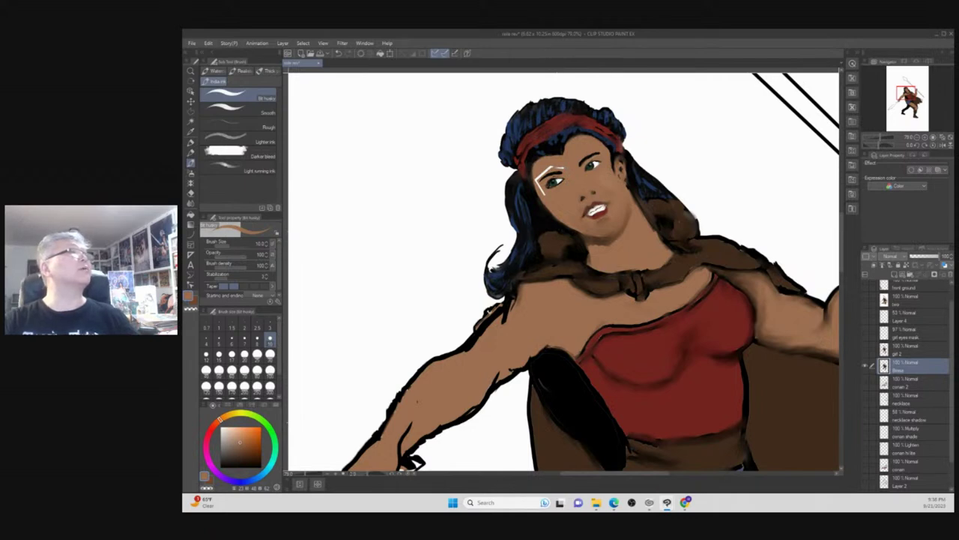
{"action": "left_click_drag", "start_coordinate": [546, 172], "coordinate": [553, 168]}
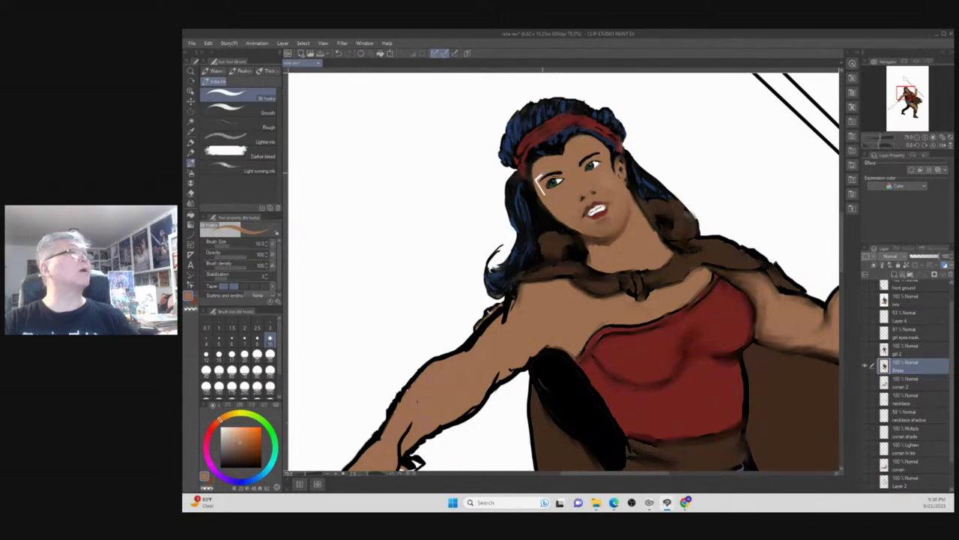
{"action": "left_click_drag", "start_coordinate": [542, 175], "coordinate": [539, 186]}
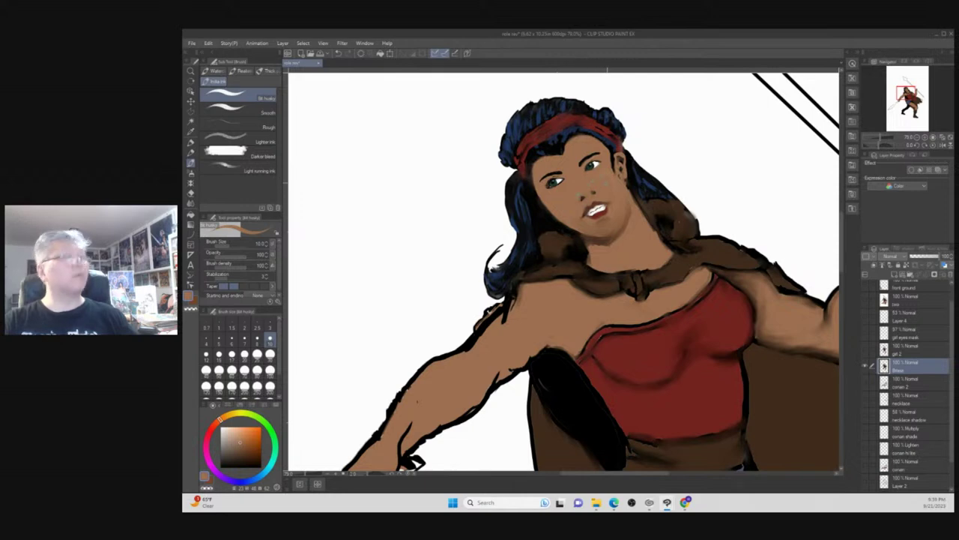
Smooth the skin around the nose, mouth and chin with the skin-tone ink brush at size 15.
{"action": "key", "text": "bracketright"}
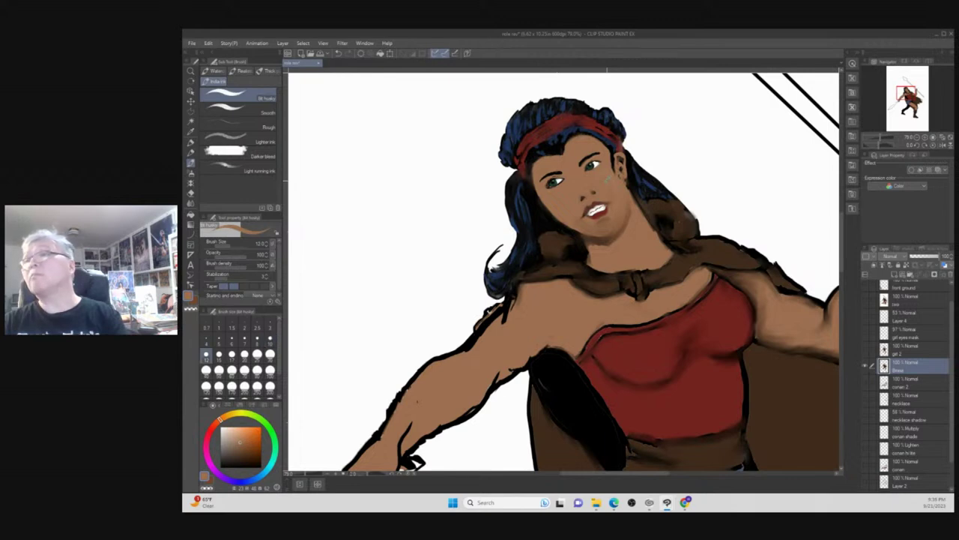
{"action": "key", "text": "bracketright"}
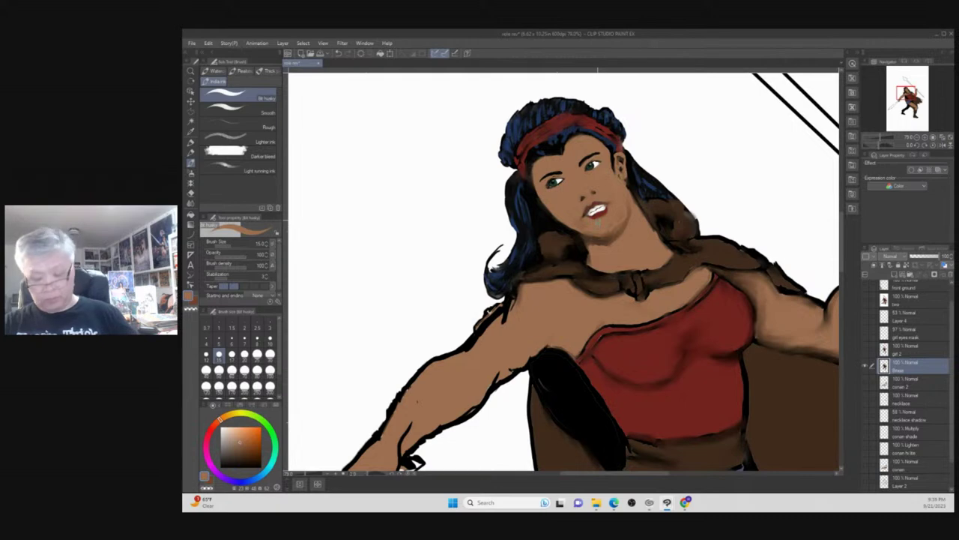
{"action": "key", "text": "/"}
{"action": "left_click", "coordinate": [593, 230]}
{"action": "left_click", "coordinate": [590, 220]}
{"action": "left_click", "coordinate": [590, 220]}
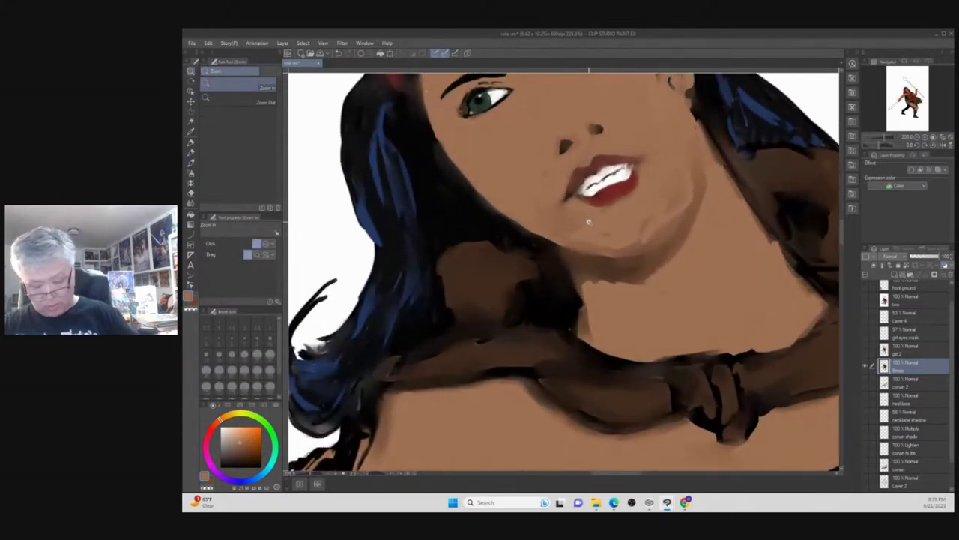
{"action": "key", "text": "b"}
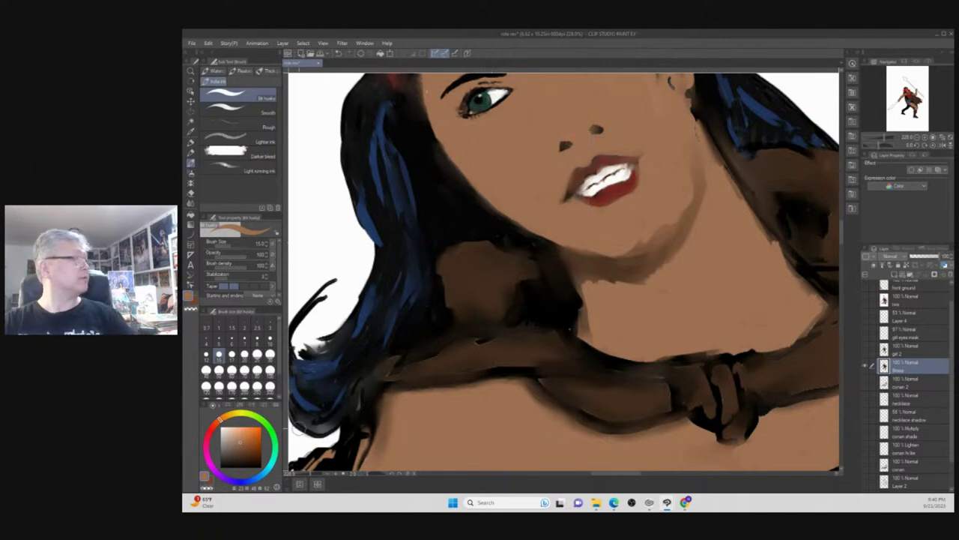
Repaint the upper and lower lips in dark red with the ink brush at size 15, defining both mouth corners.
{"action": "left_click", "coordinate": [212, 428]}
{"action": "left_click", "coordinate": [258, 435]}
{"action": "left_click", "coordinate": [256, 440]}
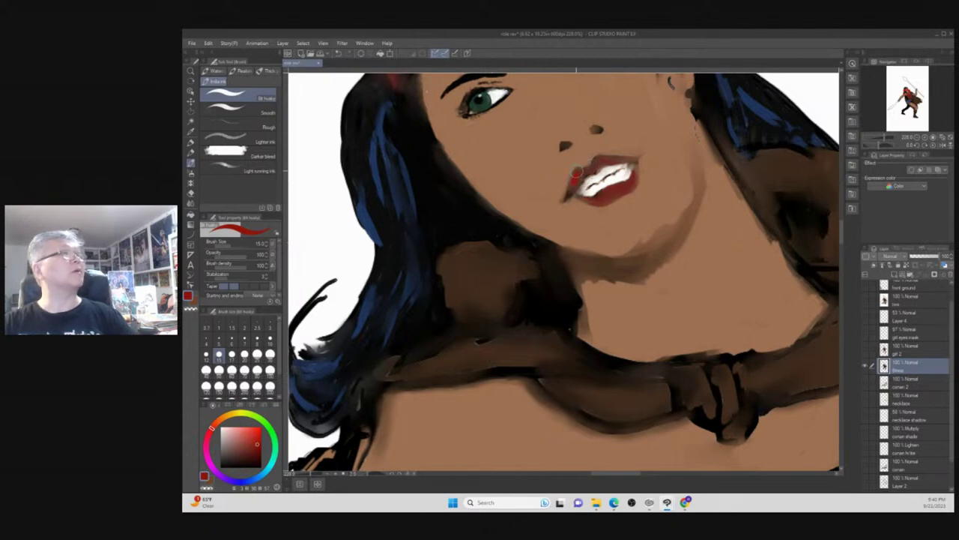
{"action": "left_click_drag", "start_coordinate": [579, 171], "coordinate": [578, 174]}
{"action": "mouse_move", "coordinate": [594, 160]}
{"action": "left_mouse_down"}
{"action": "mouse_move", "coordinate": [621, 160]}
{"action": "mouse_move", "coordinate": [589, 171]}
{"action": "left_mouse_up"}
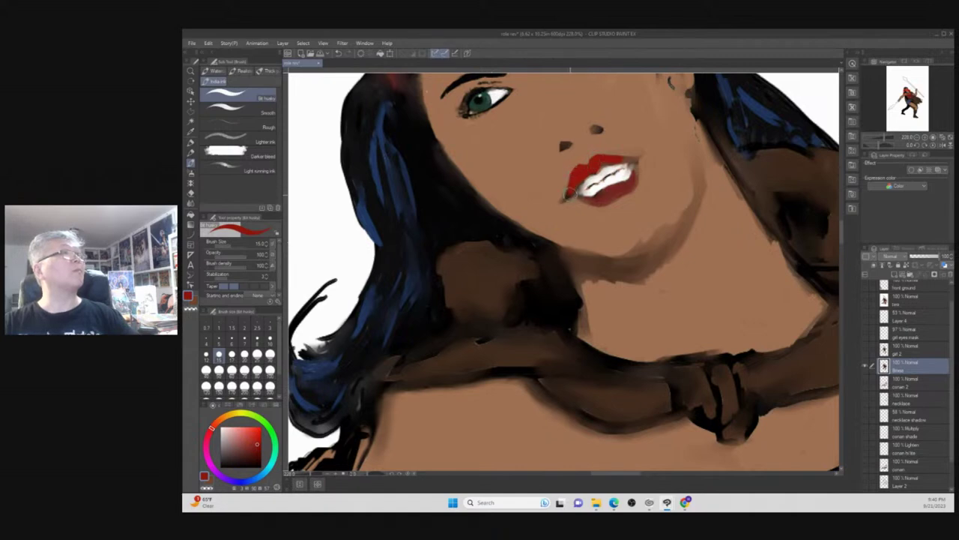
{"action": "left_click_drag", "start_coordinate": [571, 191], "coordinate": [565, 200]}
{"action": "left_click_drag", "start_coordinate": [607, 159], "coordinate": [635, 159]}
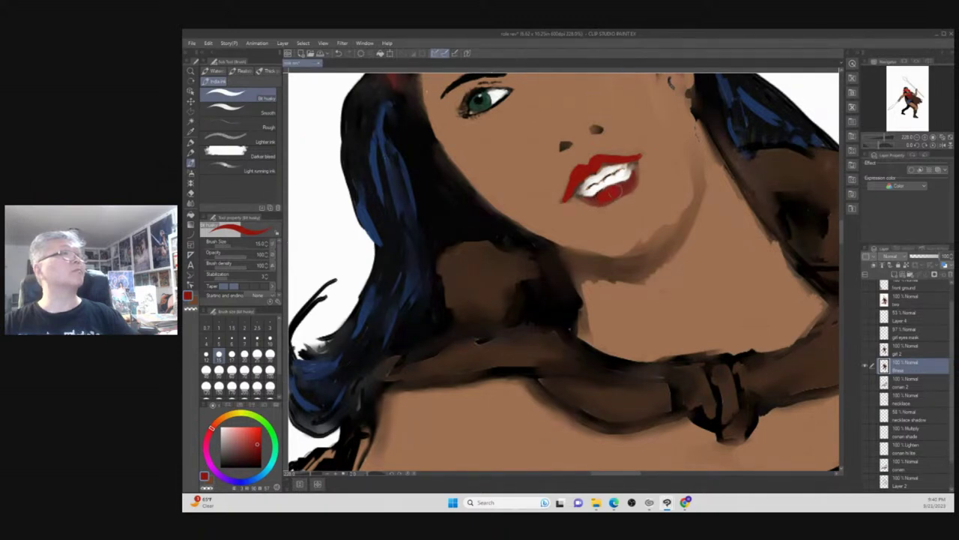
{"action": "left_click_drag", "start_coordinate": [617, 188], "coordinate": [611, 195]}
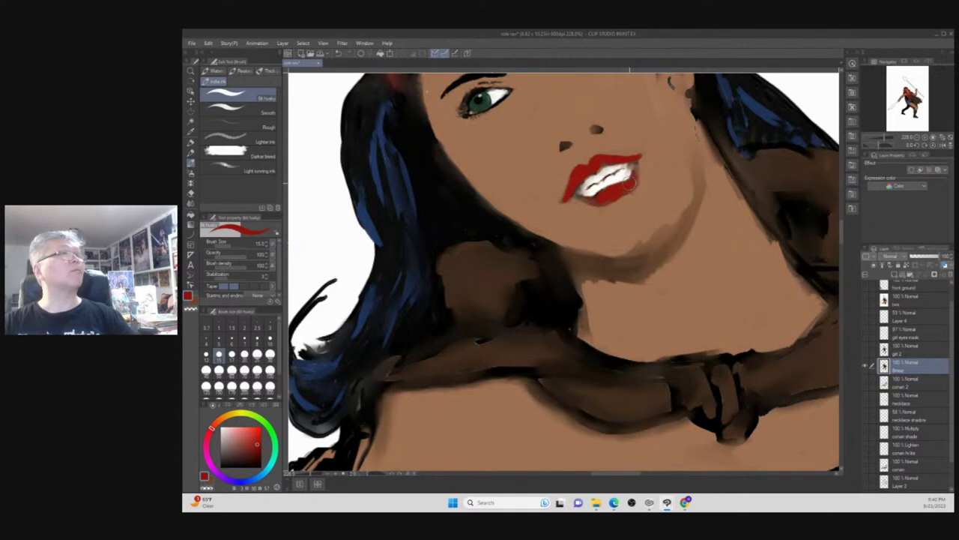
{"action": "left_click_drag", "start_coordinate": [631, 178], "coordinate": [631, 169]}
{"action": "mouse_move", "coordinate": [614, 192]}
{"action": "left_mouse_down"}
{"action": "mouse_move", "coordinate": [633, 179]}
{"action": "mouse_move", "coordinate": [615, 193]}
{"action": "mouse_move", "coordinate": [631, 188]}
{"action": "mouse_move", "coordinate": [634, 165]}
{"action": "left_mouse_up"}
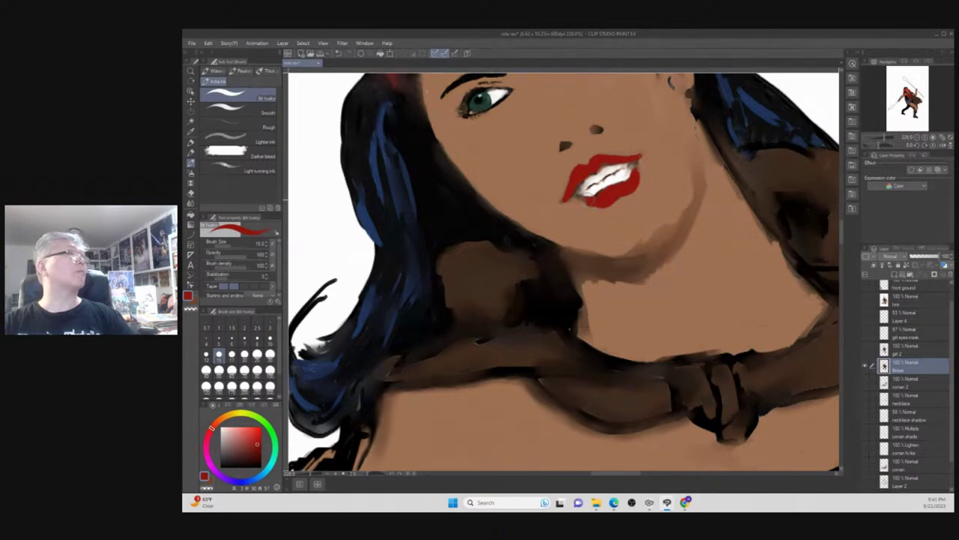
Refine the lip edges and mouth corners with sampled skin tone and sampled lip red.
{"action": "left_click", "coordinate": [595, 219], "text": "alt"}
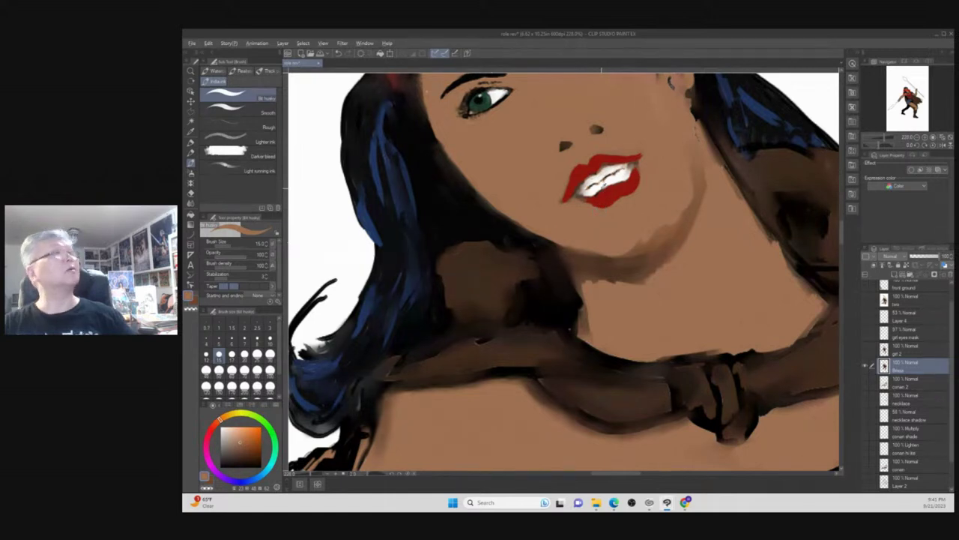
{"action": "left_click", "coordinate": [605, 192], "text": "alt"}
{"action": "left_click_drag", "start_coordinate": [595, 201], "coordinate": [574, 195]}
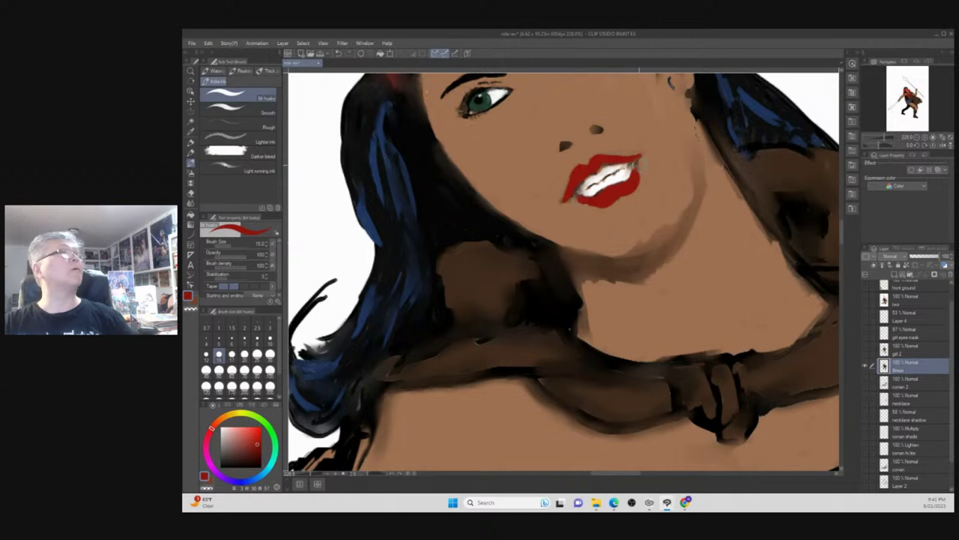
{"action": "left_click_drag", "start_coordinate": [634, 166], "coordinate": [635, 172]}
{"action": "left_click", "coordinate": [592, 222], "text": "alt"}
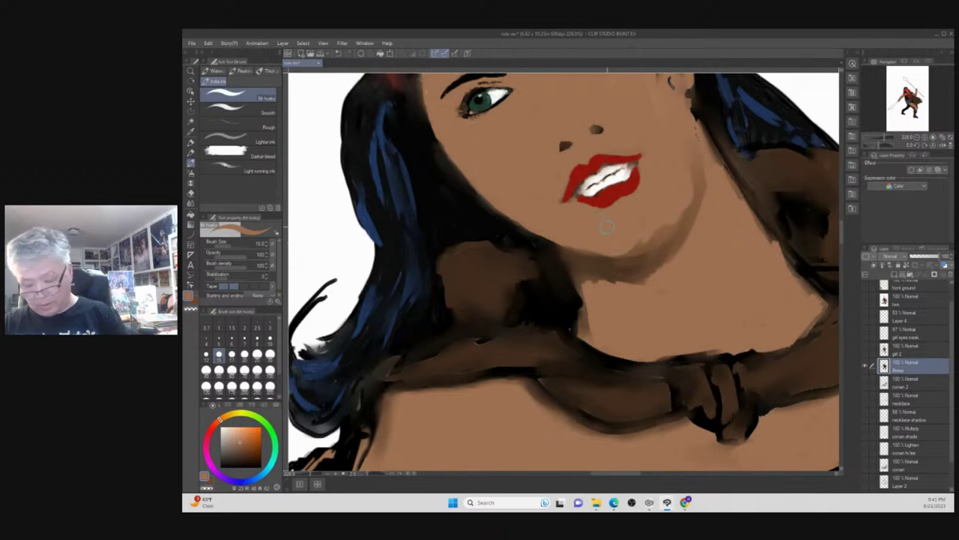
Check the red lips up close and from a distance, and compare the mouth with the Brissa reference image.
{"action": "key", "text": "ctrl+space"}
{"action": "mouse_move", "coordinate": [631, 234]}
{"action": "left_mouse_down"}
{"action": "mouse_move", "coordinate": [629, 261]}
{"action": "mouse_move", "coordinate": [639, 245]}
{"action": "left_mouse_up"}
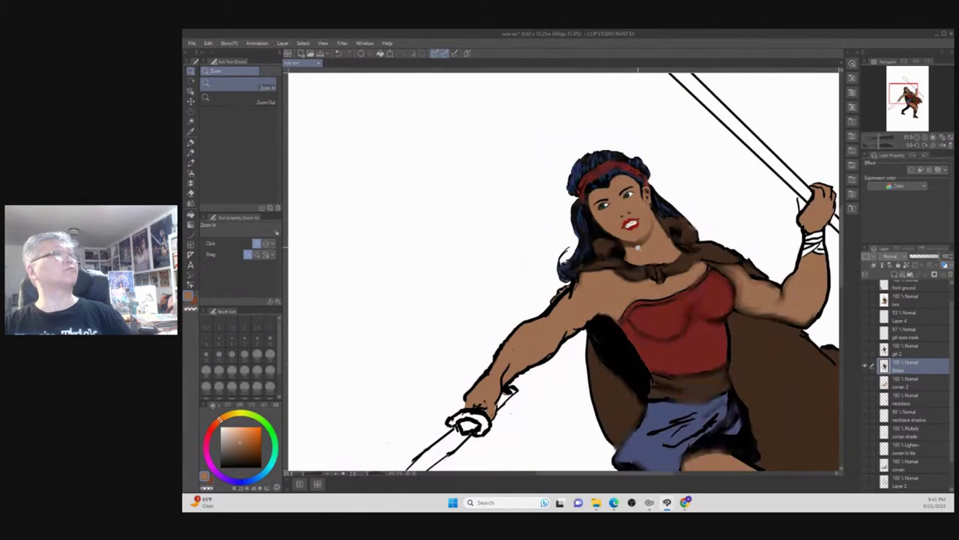
{"action": "left_click", "coordinate": [636, 249]}
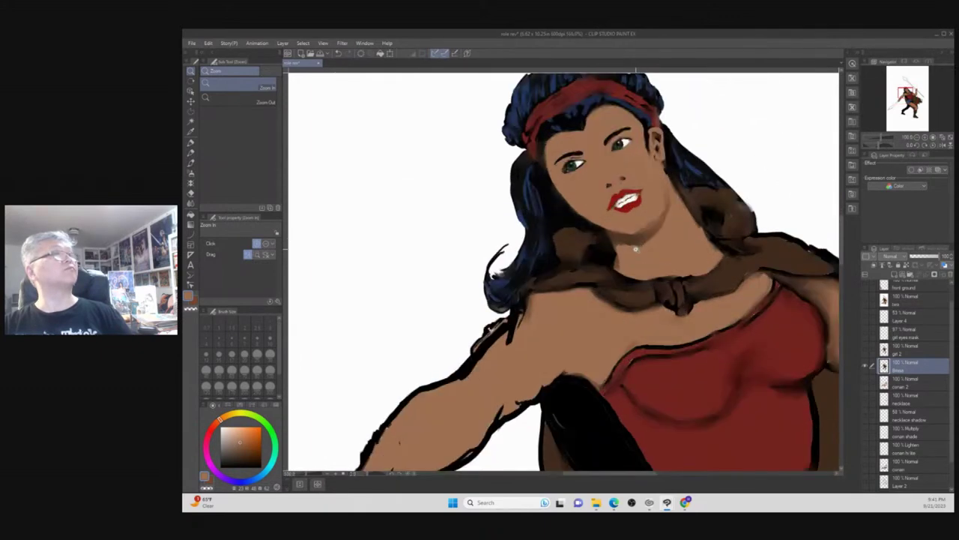
{"action": "left_click_drag", "start_coordinate": [641, 236], "coordinate": [616, 192]}
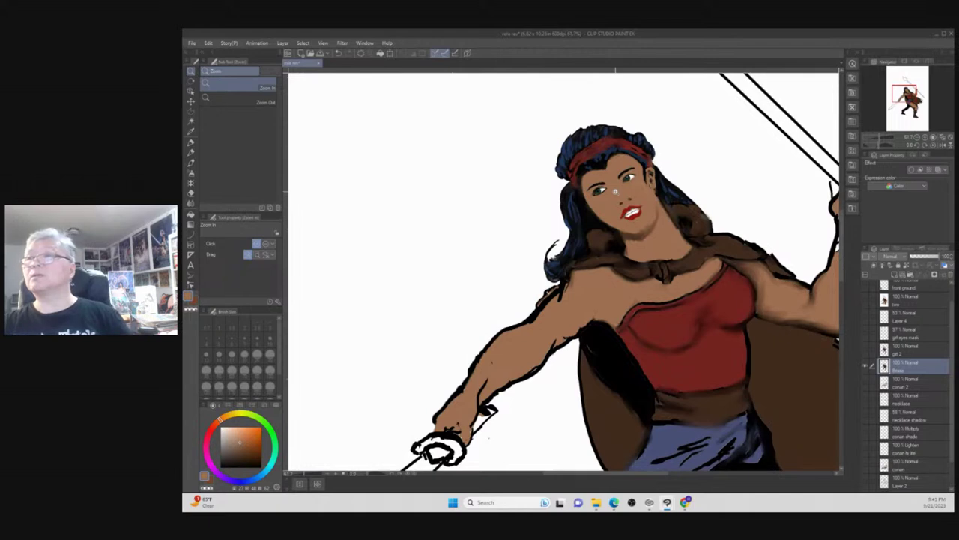
{"action": "left_click_drag", "start_coordinate": [951, 171], "coordinate": [538, 107]}
{"action": "scroll", "coordinate": [540, 233], "scroll_direction": "up", "scroll_amount": 5}
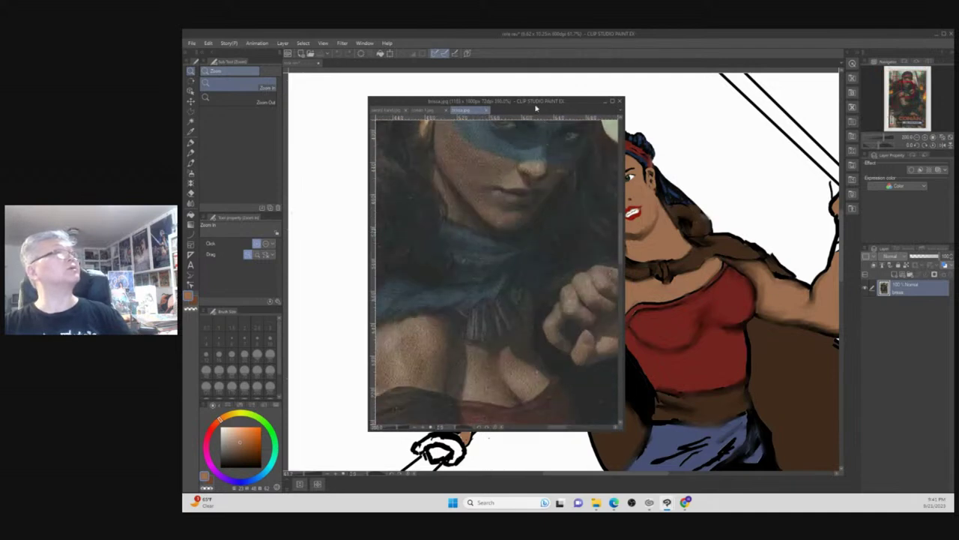
{"action": "left_click", "coordinate": [605, 101]}
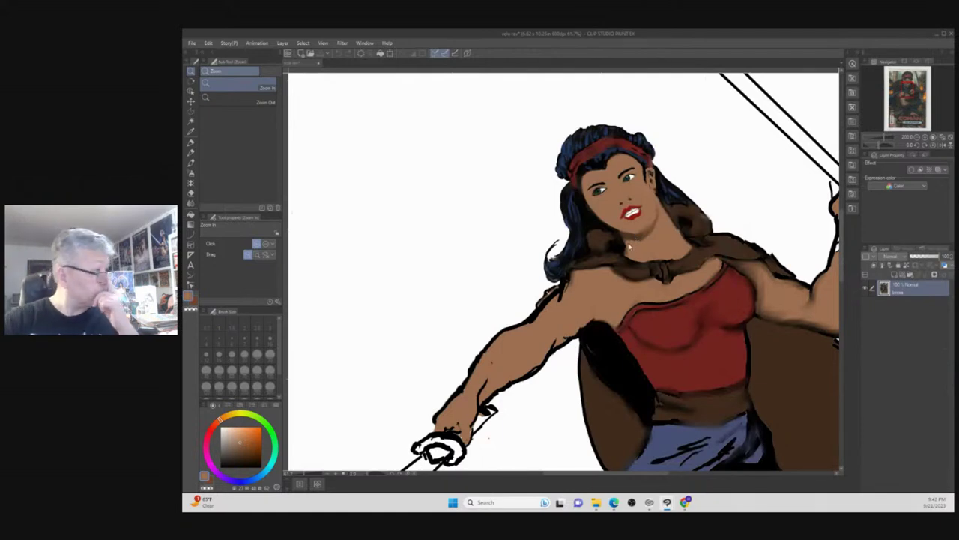
Pick a muted purple and repaint the upper lip with the ink brush at size 15.
{"action": "left_click", "coordinate": [209, 453]}
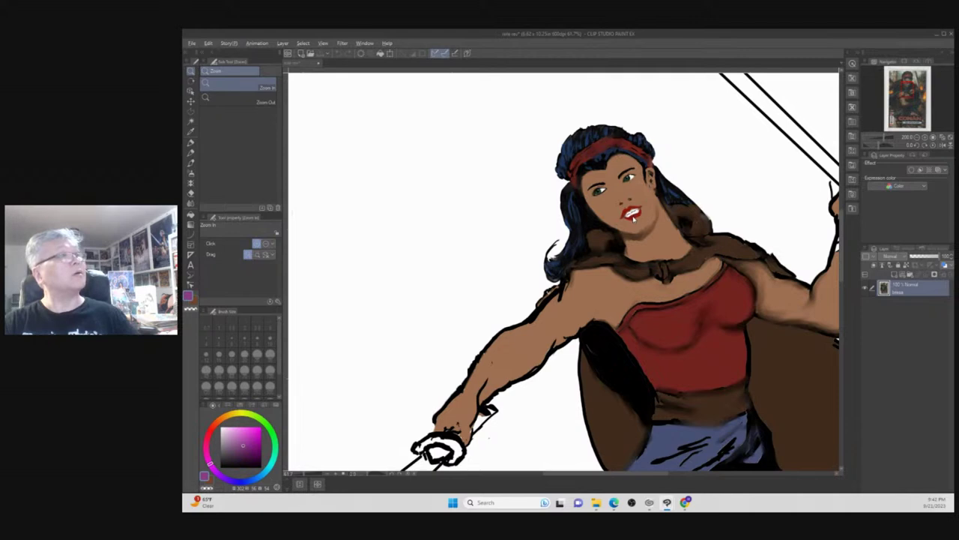
{"action": "scroll", "coordinate": [634, 222], "scroll_direction": "up", "scroll_amount": 4}
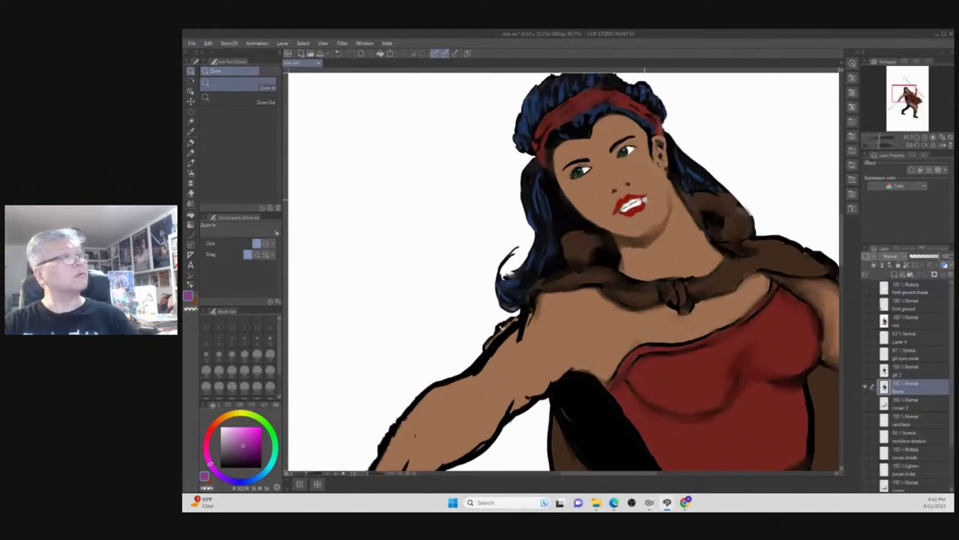
{"action": "scroll", "coordinate": [629, 219], "scroll_direction": "down", "scroll_amount": 1}
{"action": "scroll", "coordinate": [630, 215], "scroll_direction": "up", "scroll_amount": 4}
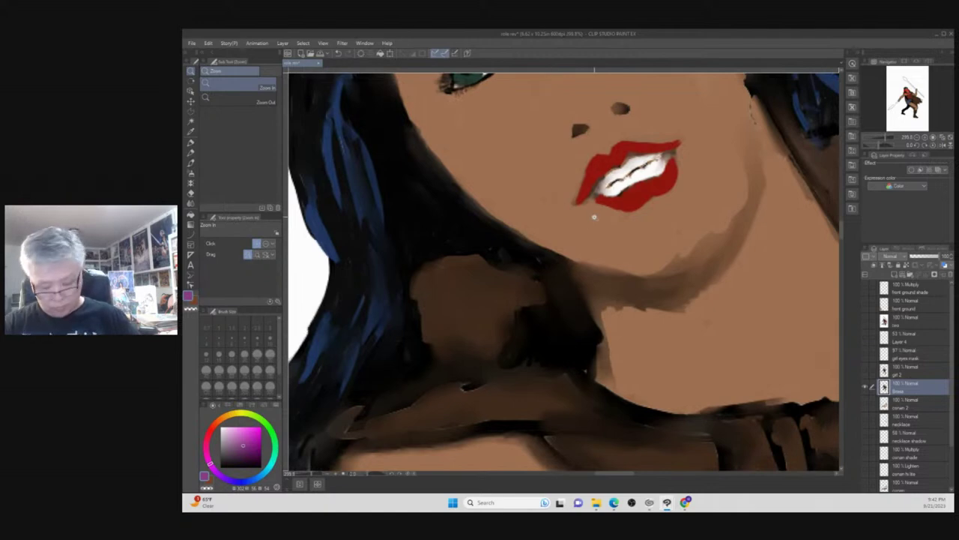
{"action": "key", "text": "b"}
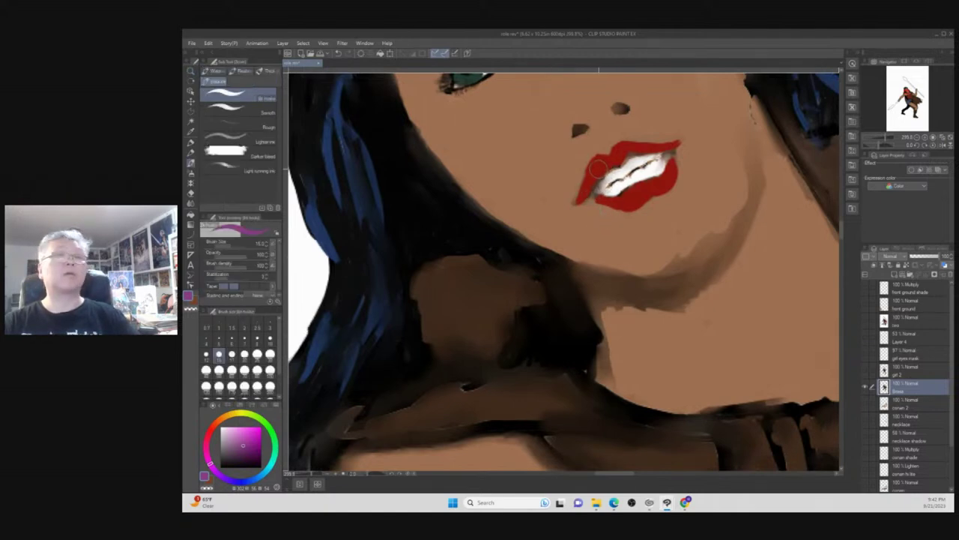
{"action": "mouse_move", "coordinate": [599, 163]}
{"action": "left_mouse_down"}
{"action": "mouse_move", "coordinate": [576, 203]}
{"action": "mouse_move", "coordinate": [619, 159]}
{"action": "mouse_move", "coordinate": [589, 197]}
{"action": "left_mouse_up"}
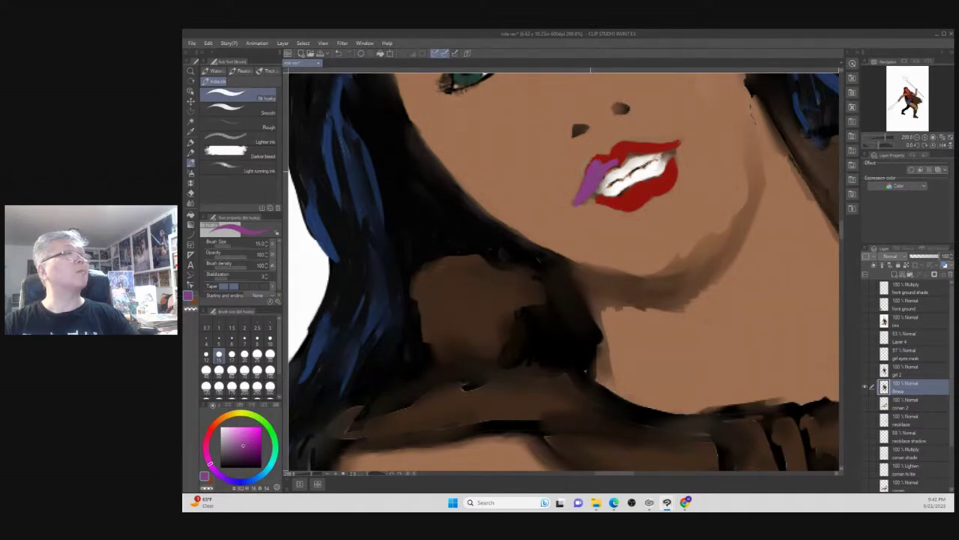
{"action": "mouse_move", "coordinate": [595, 159]}
{"action": "left_mouse_down"}
{"action": "mouse_move", "coordinate": [630, 148]}
{"action": "mouse_move", "coordinate": [616, 150]}
{"action": "mouse_move", "coordinate": [627, 153]}
{"action": "mouse_move", "coordinate": [619, 165]}
{"action": "mouse_move", "coordinate": [628, 147]}
{"action": "mouse_move", "coordinate": [670, 145]}
{"action": "left_mouse_up"}
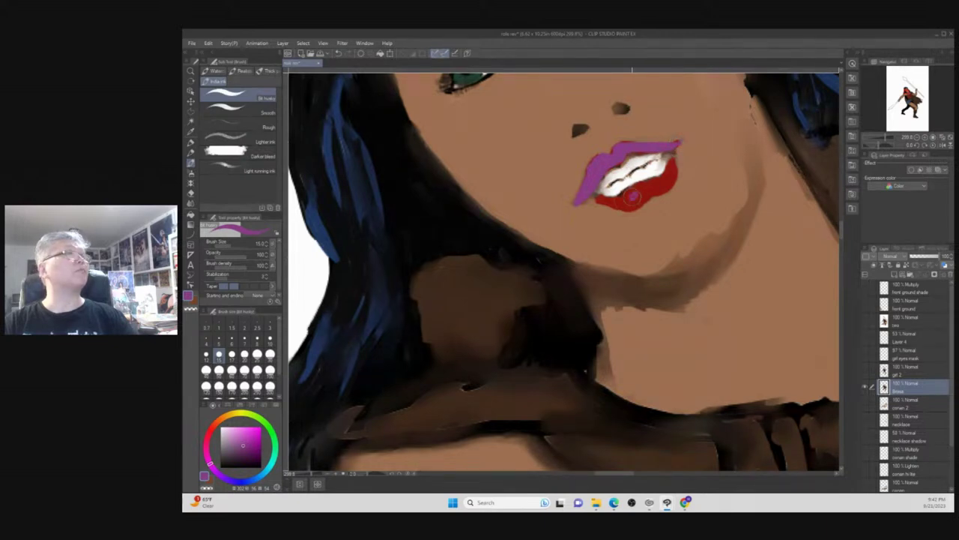
Cover the red of the lower lip with the same purple, following its full shape.
{"action": "left_click", "coordinate": [658, 186]}
{"action": "left_click", "coordinate": [671, 182]}
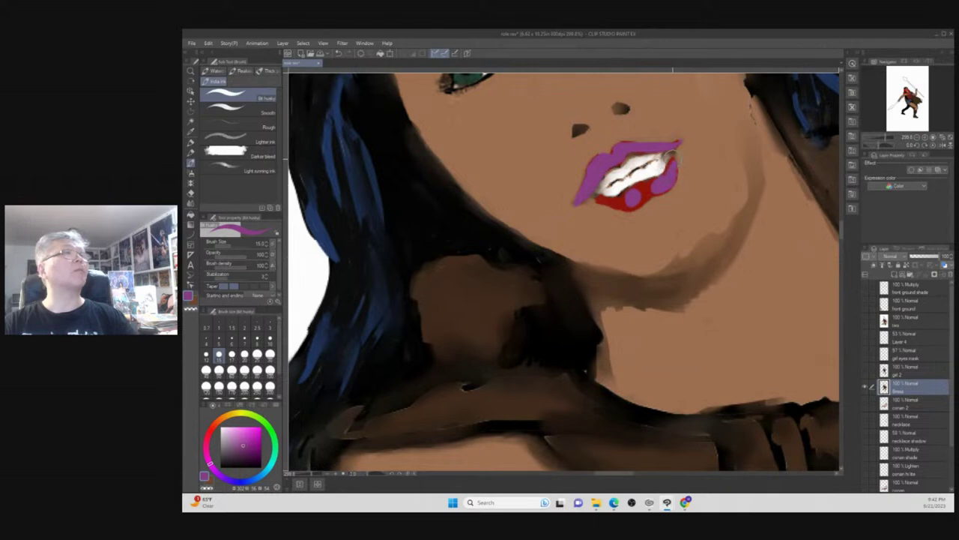
{"action": "left_click", "coordinate": [641, 192]}
{"action": "left_click", "coordinate": [619, 199]}
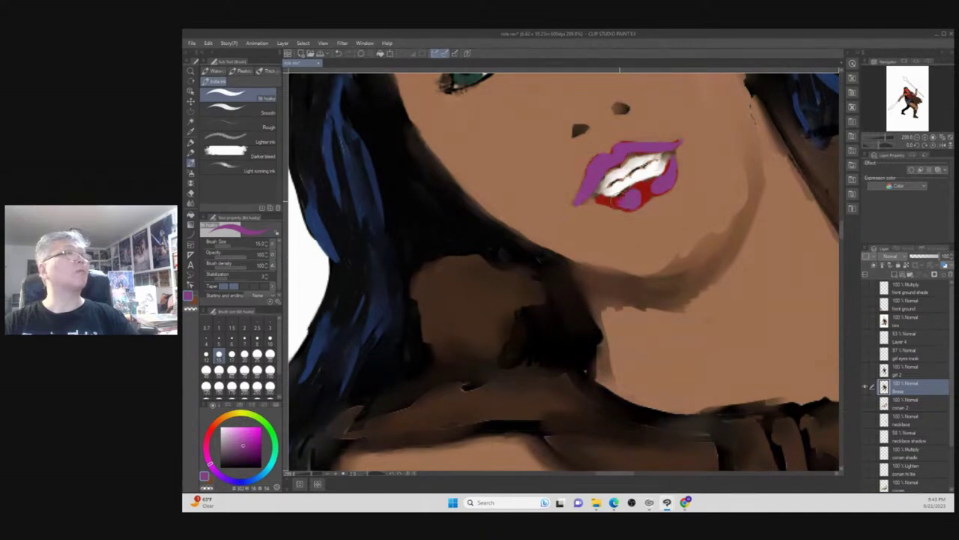
{"action": "mouse_move", "coordinate": [619, 197]}
{"action": "left_mouse_down"}
{"action": "mouse_move", "coordinate": [598, 196]}
{"action": "mouse_move", "coordinate": [631, 210]}
{"action": "mouse_move", "coordinate": [645, 201]}
{"action": "mouse_move", "coordinate": [637, 186]}
{"action": "mouse_move", "coordinate": [673, 167]}
{"action": "left_mouse_up"}
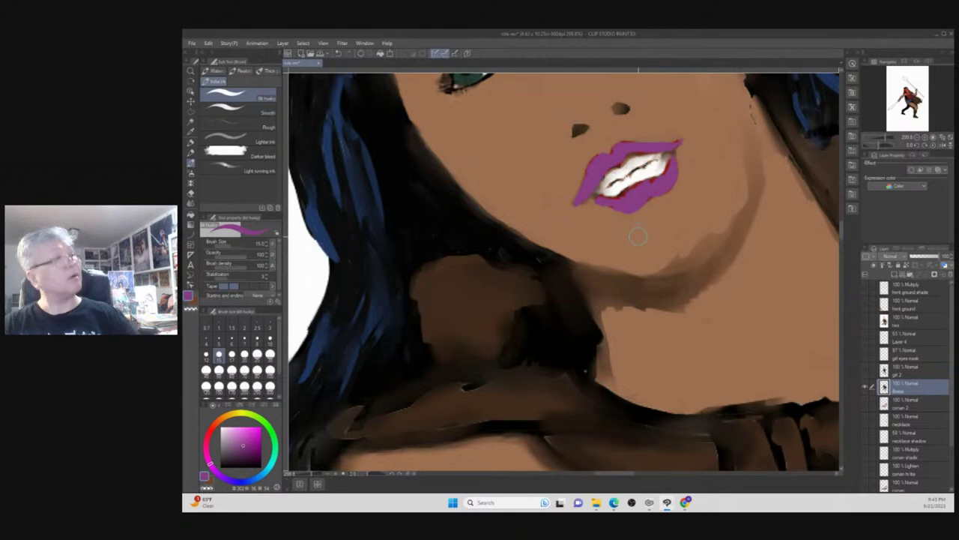
Refine the lower lip's outline with sampled skin tone and purple at brush size 7, and check the face from a distance.
{"action": "left_click", "coordinate": [639, 230], "text": "alt"}
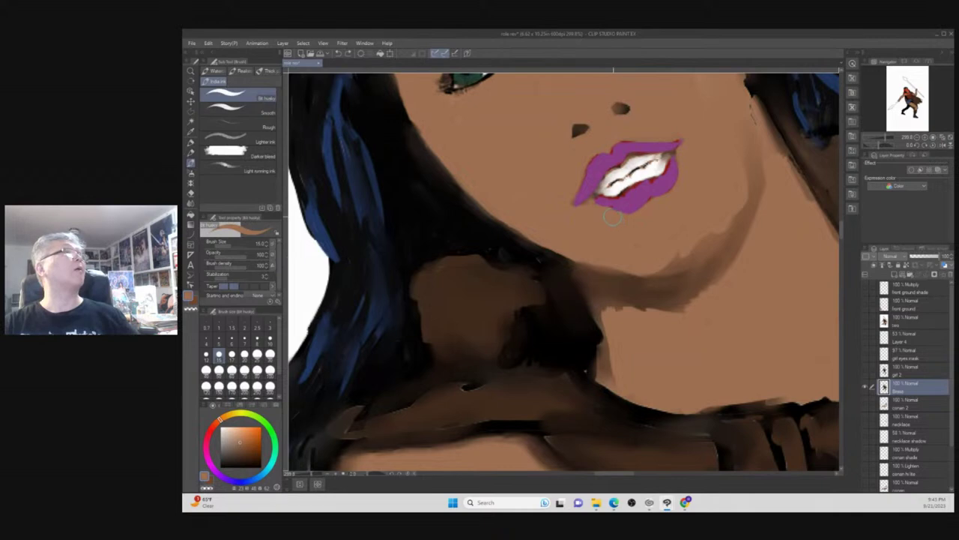
{"action": "key", "text": "bracketleft"}
{"action": "key", "text": "bracketleft"}
{"action": "key", "text": "bracketleft"}
{"action": "key", "text": "bracketleft"}
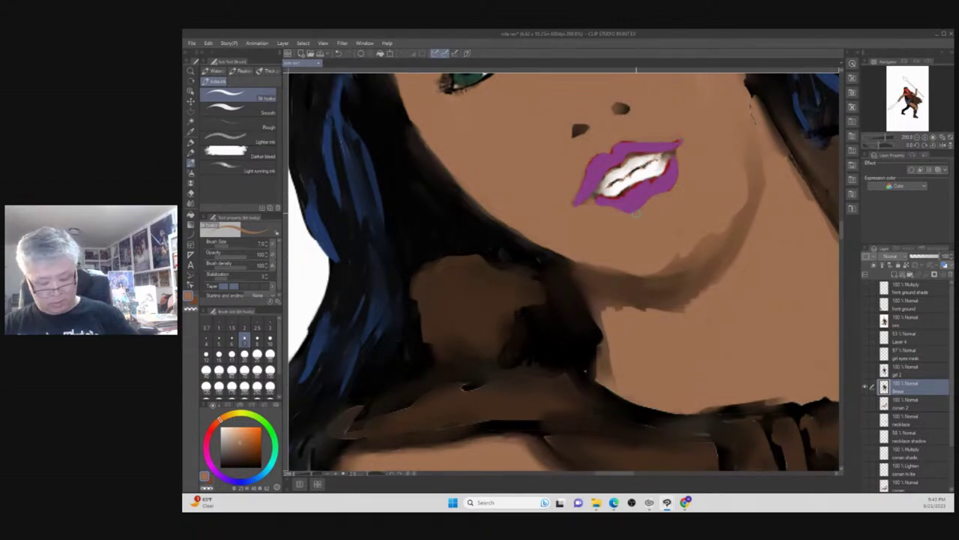
{"action": "left_click", "coordinate": [632, 197], "text": "alt"}
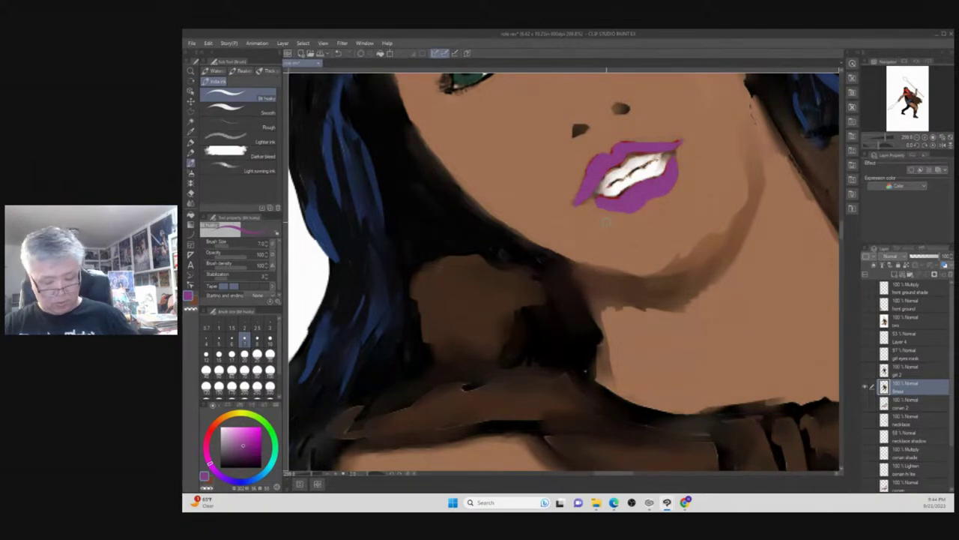
{"action": "left_click", "coordinate": [604, 221], "text": "alt"}
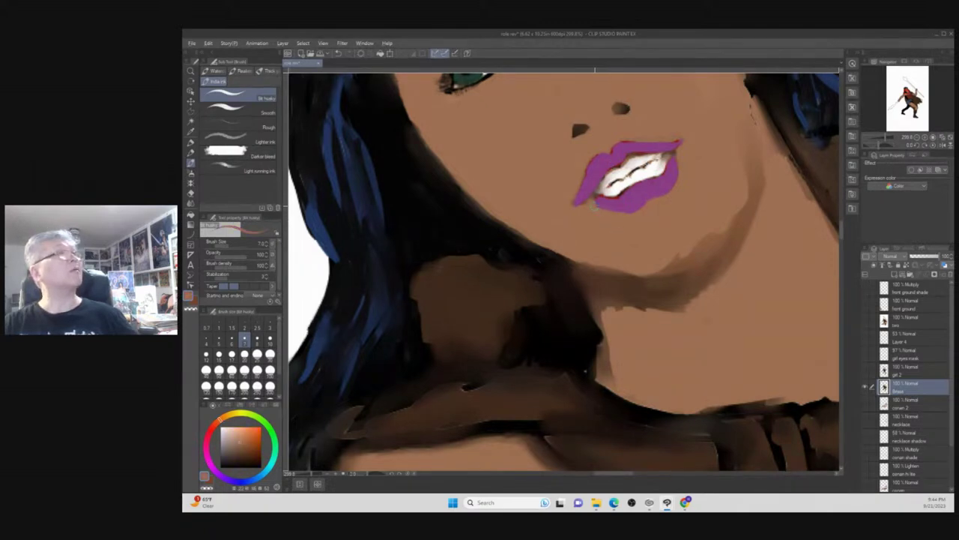
{"action": "key", "text": "ctrl+alt+space"}
{"action": "left_click", "coordinate": [664, 214]}
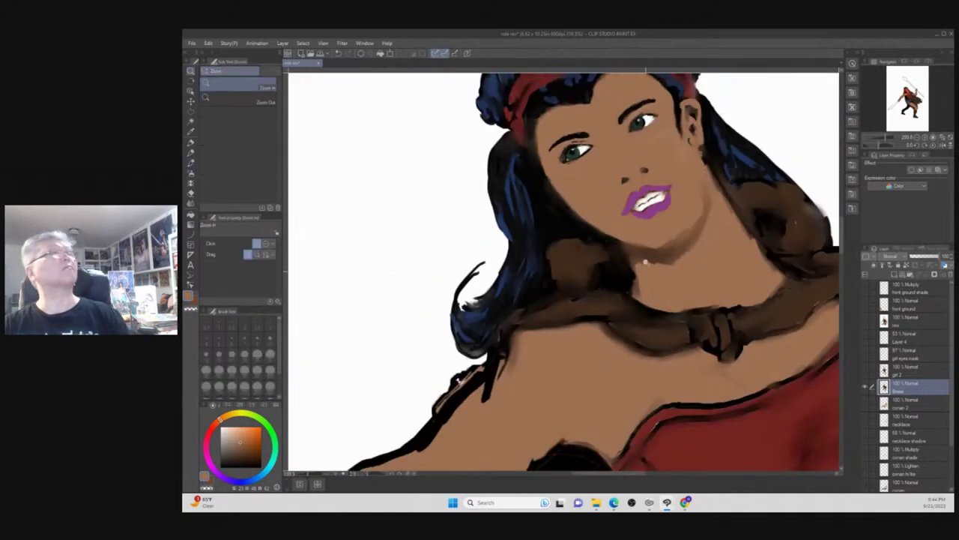
{"action": "left_click", "coordinate": [644, 261]}
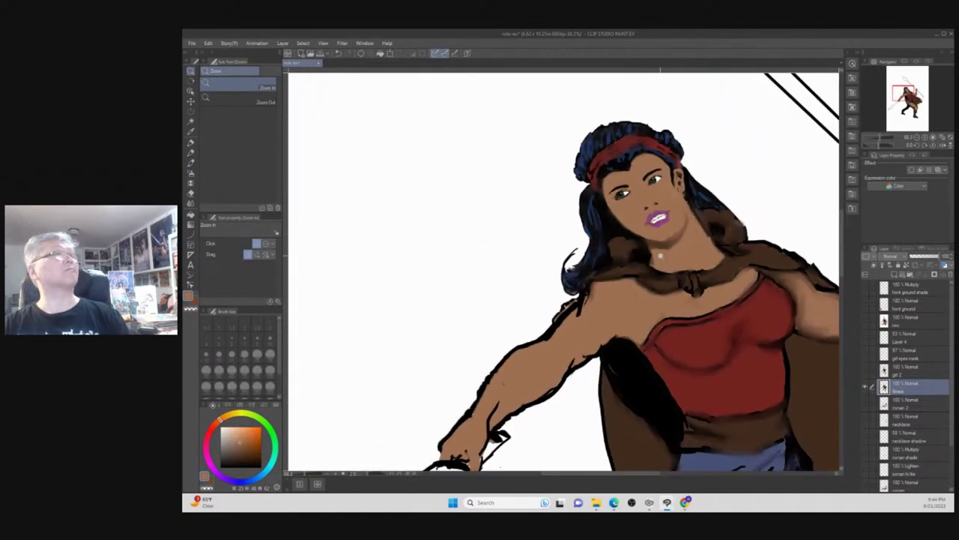
Shade the purple lips with the ink brush at size 7, using a darker, greyer version of the sampled lip purple.
{"action": "left_click", "coordinate": [660, 257]}
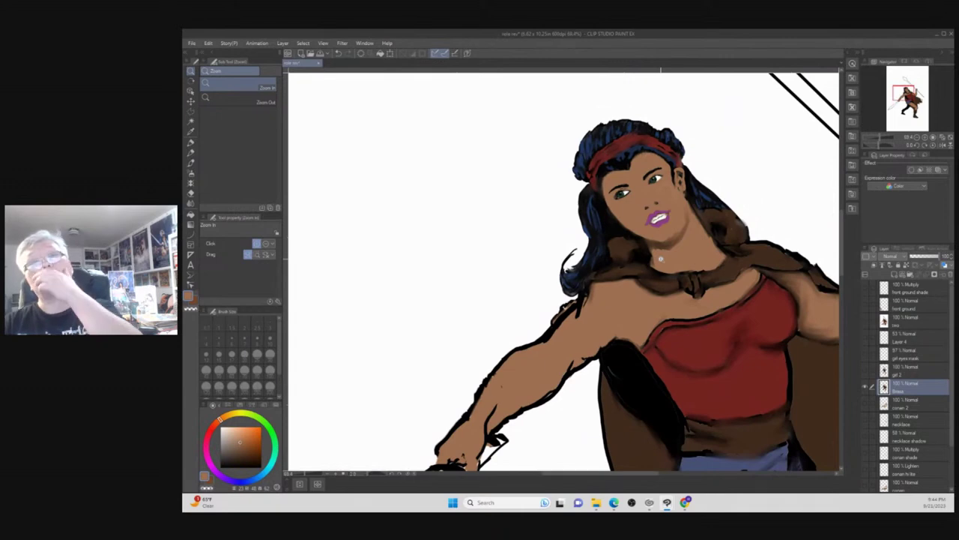
{"action": "left_click", "coordinate": [663, 246]}
{"action": "left_click", "coordinate": [680, 208]}
{"action": "left_click", "coordinate": [689, 160]}
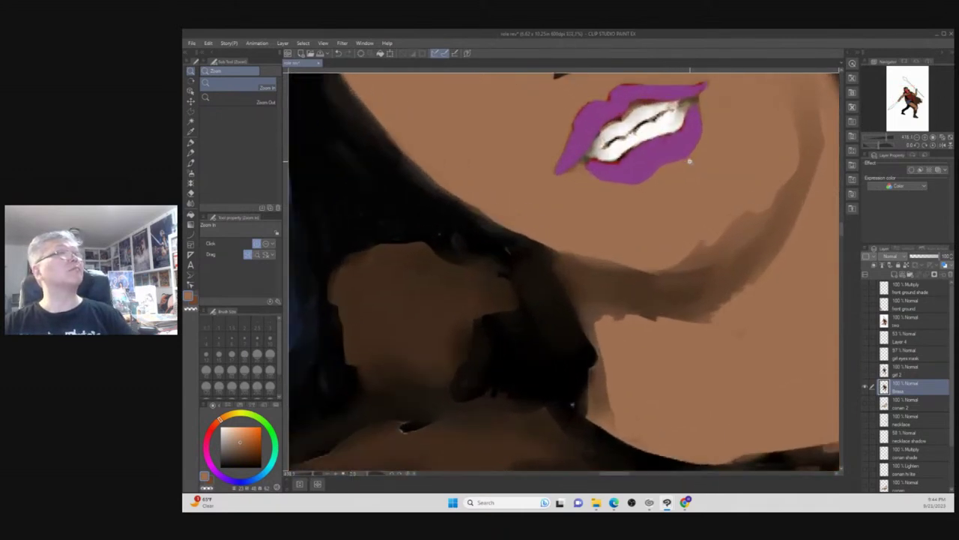
{"action": "left_click", "coordinate": [679, 206], "text": "alt"}
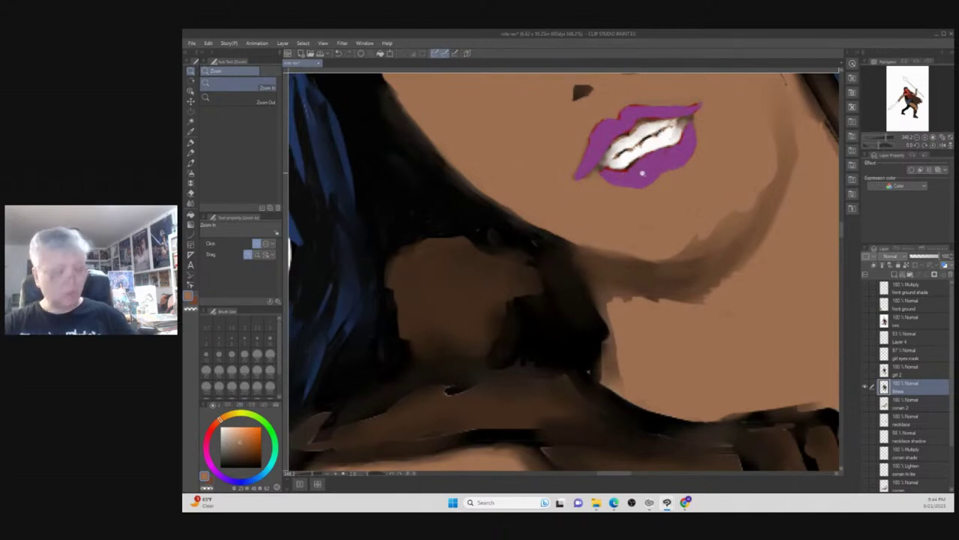
{"action": "left_click", "coordinate": [644, 173], "text": "alt"}
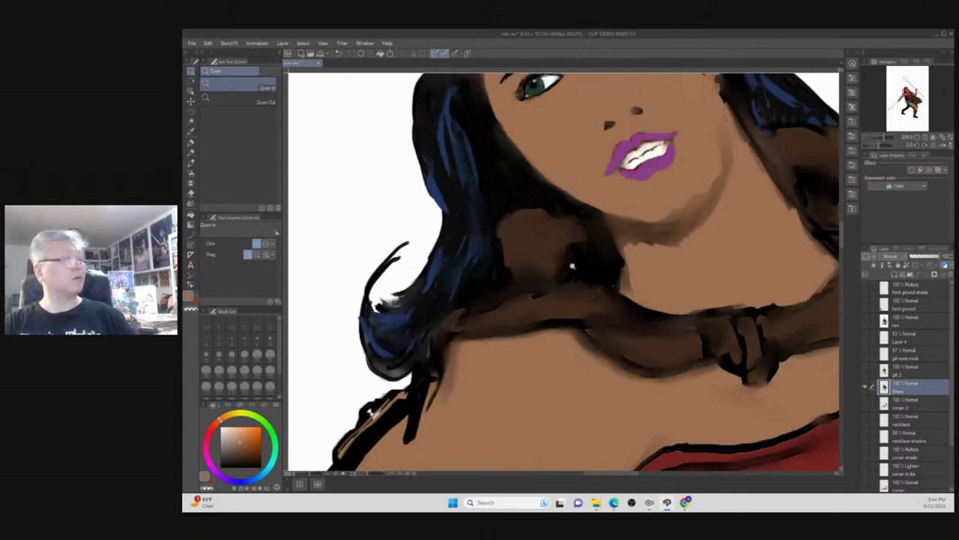
{"action": "key", "text": "b"}
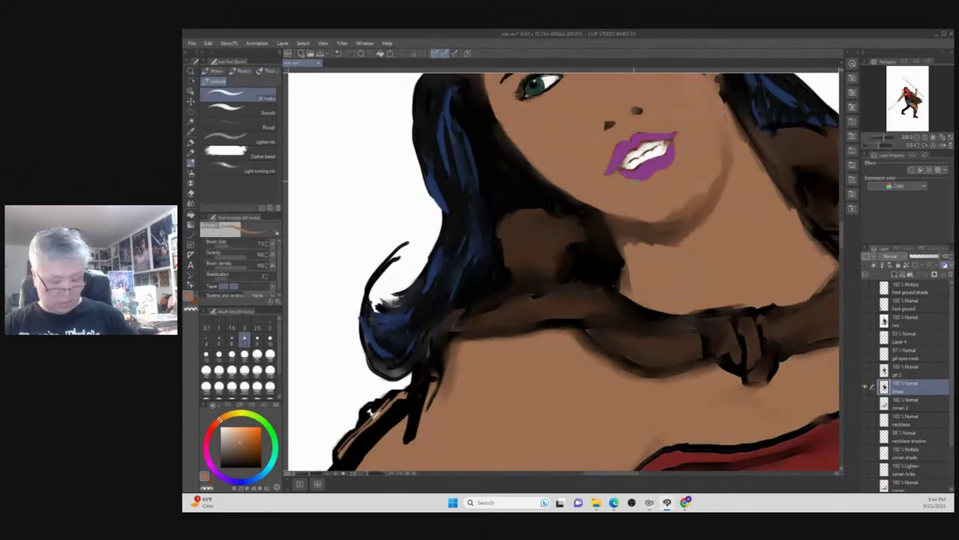
{"action": "left_click", "coordinate": [643, 166], "text": "alt"}
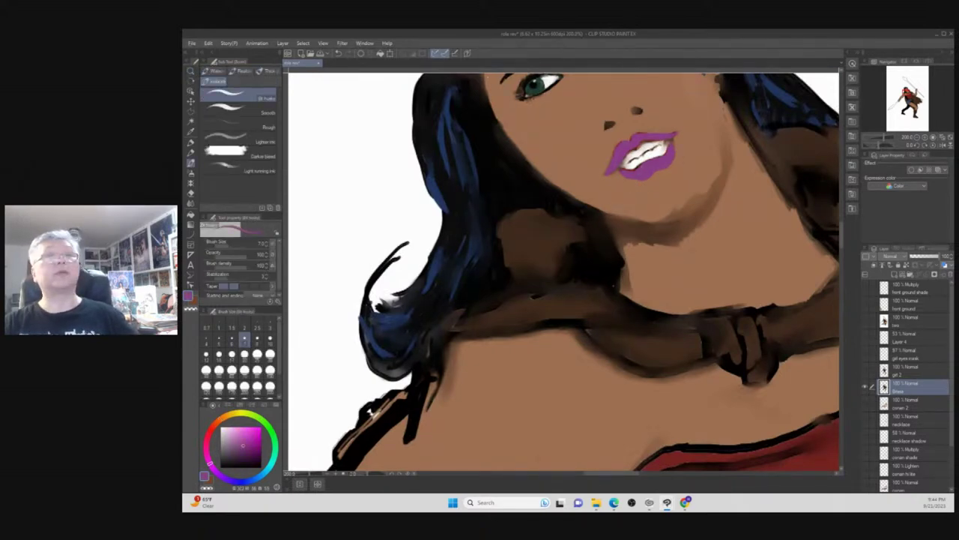
{"action": "left_click", "coordinate": [236, 449]}
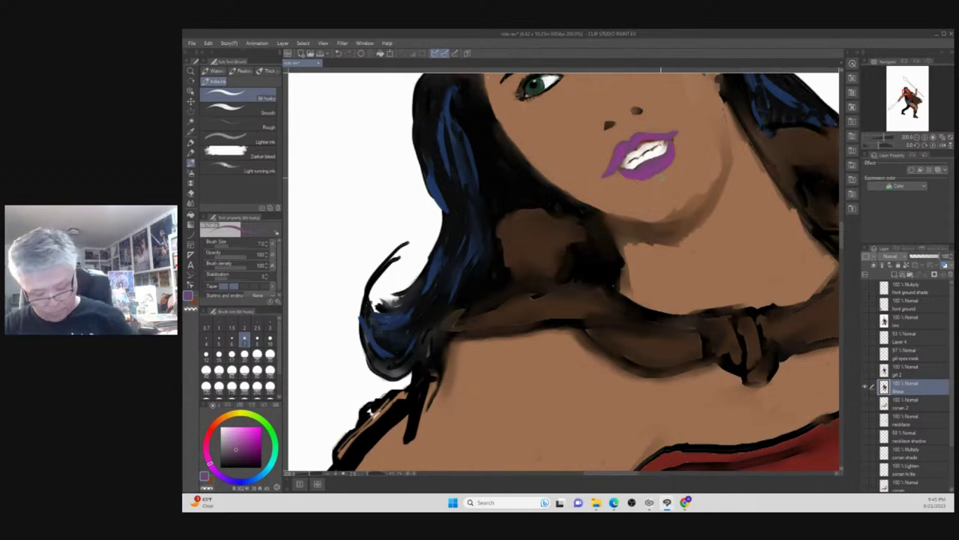
Clean up the edge below the lower lip with sampled skin tone and check the face from a distance.
{"action": "left_click", "coordinate": [661, 182], "text": "alt"}
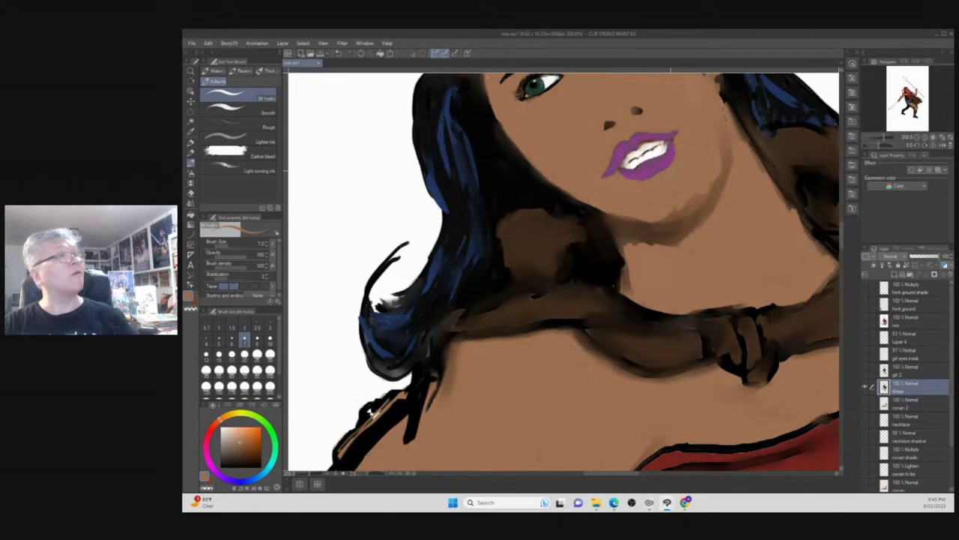
{"action": "left_click", "coordinate": [666, 192], "text": "ctrl+alt"}
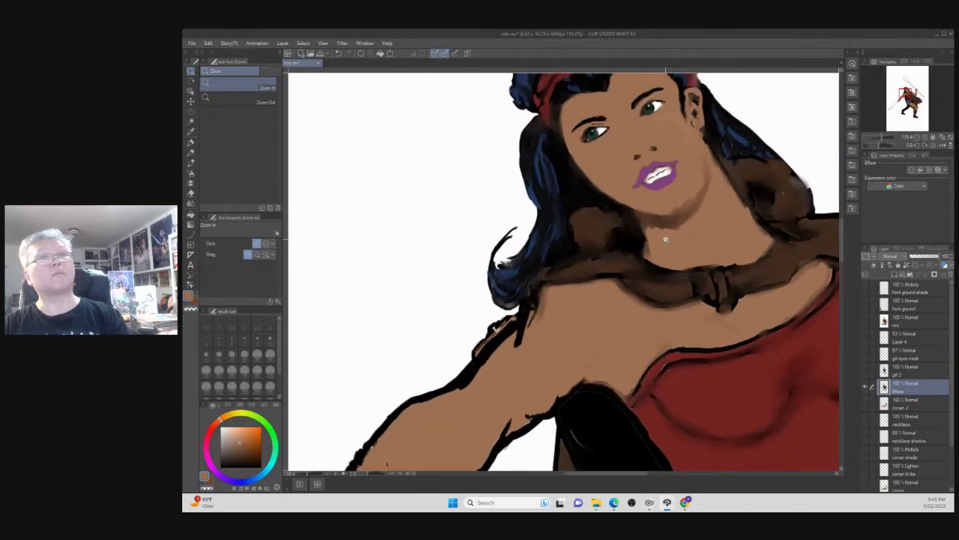
{"action": "left_click", "coordinate": [665, 238]}
{"action": "left_click", "coordinate": [667, 234]}
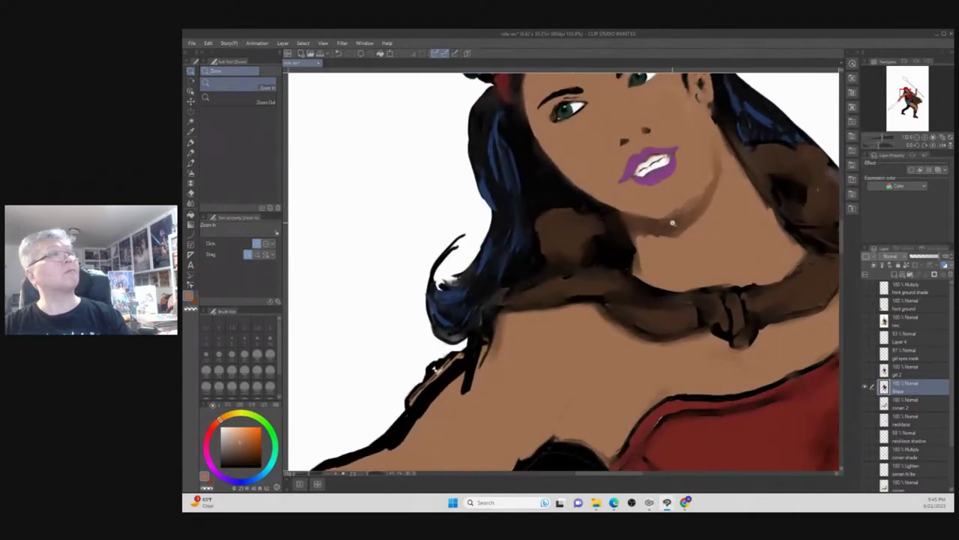
{"action": "left_click", "coordinate": [672, 222]}
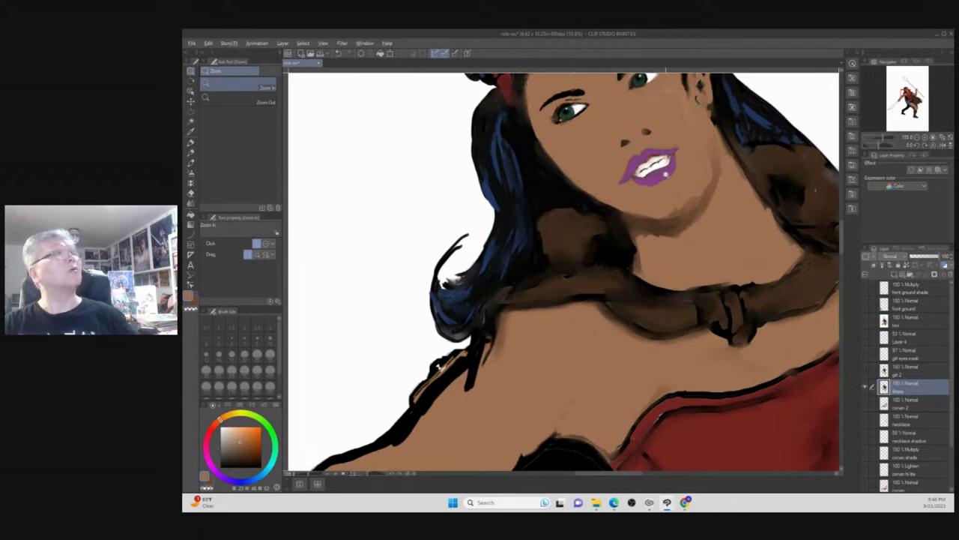
Add a small highlight to the lower lip using a lighter tint of the sampled lip purple, and check it from a distance.
{"action": "left_click", "coordinate": [671, 176]}
{"action": "key", "text": "b"}
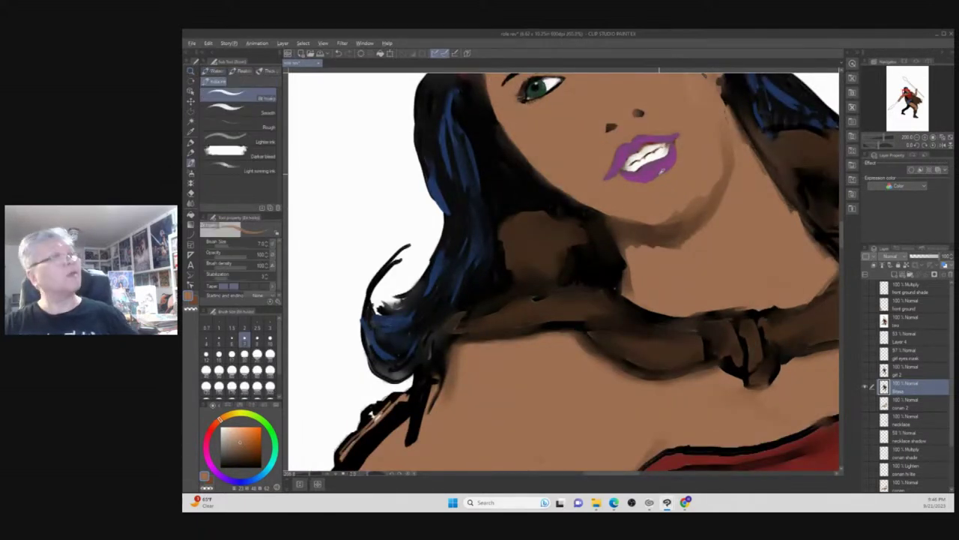
{"action": "left_click", "coordinate": [659, 166], "text": "alt"}
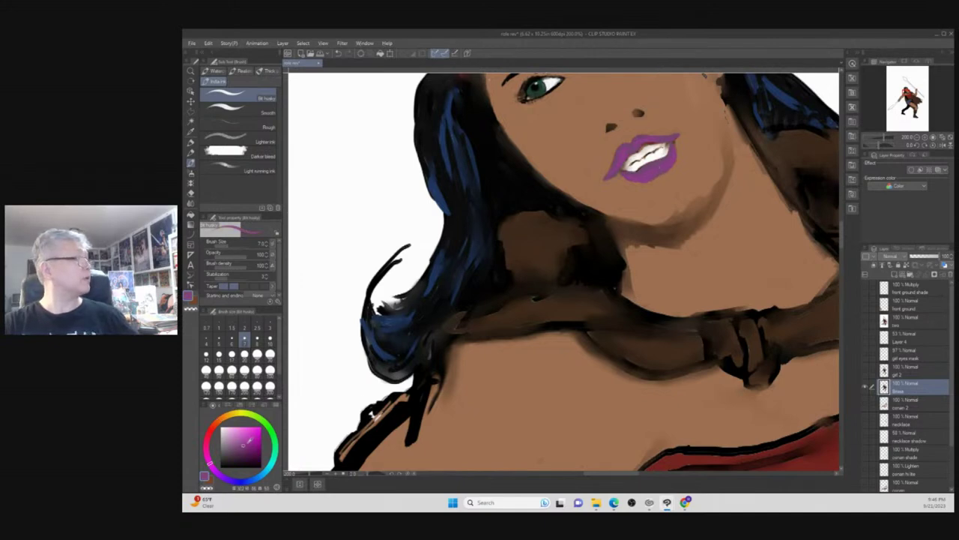
{"action": "left_click", "coordinate": [239, 435]}
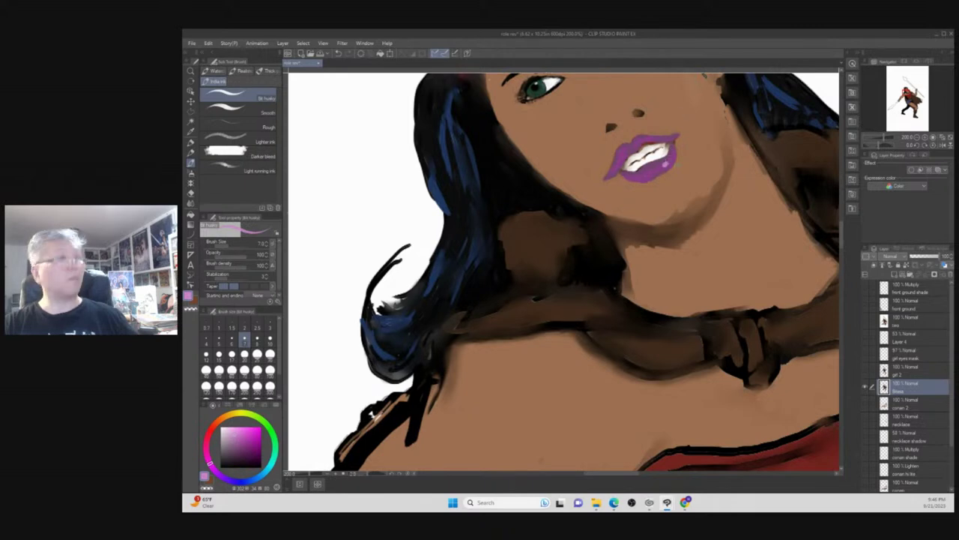
{"action": "key", "text": "ctrl+space"}
{"action": "mouse_move", "coordinate": [677, 188]}
{"action": "left_mouse_down"}
{"action": "mouse_move", "coordinate": [663, 235]}
{"action": "mouse_move", "coordinate": [661, 168]}
{"action": "left_mouse_up"}
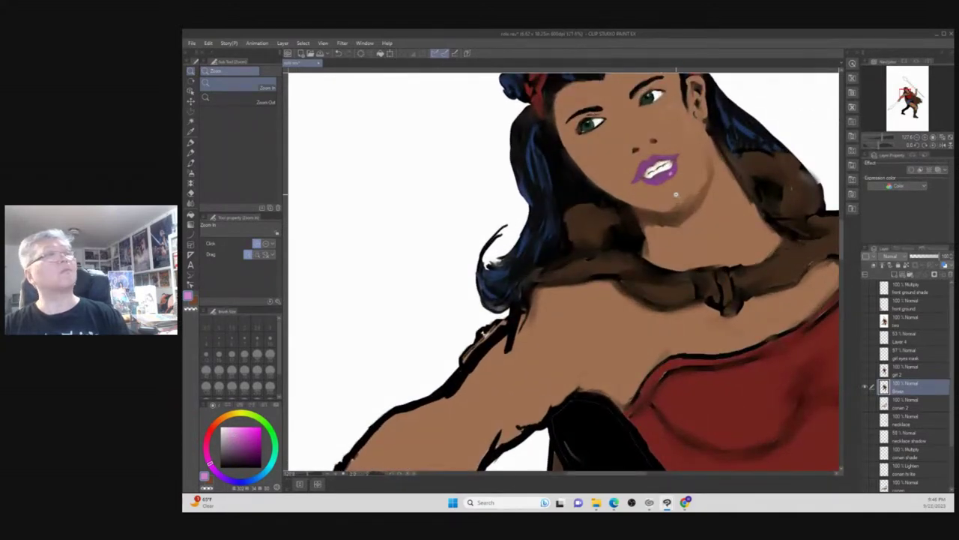
{"action": "left_click_drag", "start_coordinate": [676, 195], "coordinate": [665, 210]}
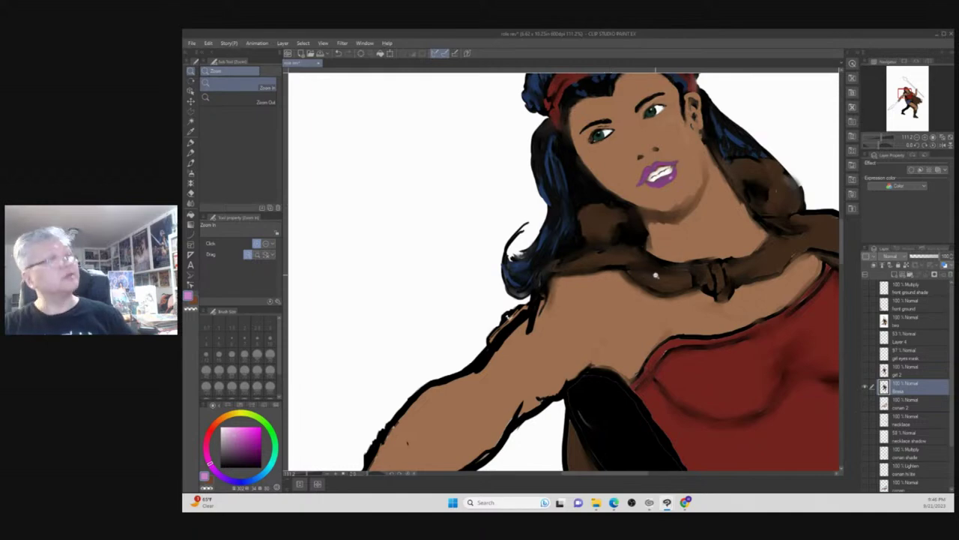
Clean up the skin and dark outline of the shoulder and outstretched arm with sampled skin tone at brush size 17.
{"action": "scroll", "coordinate": [642, 274], "scroll_direction": "down", "scroll_amount": 3}
{"action": "scroll", "coordinate": [649, 310], "scroll_direction": "up", "scroll_amount": 4}
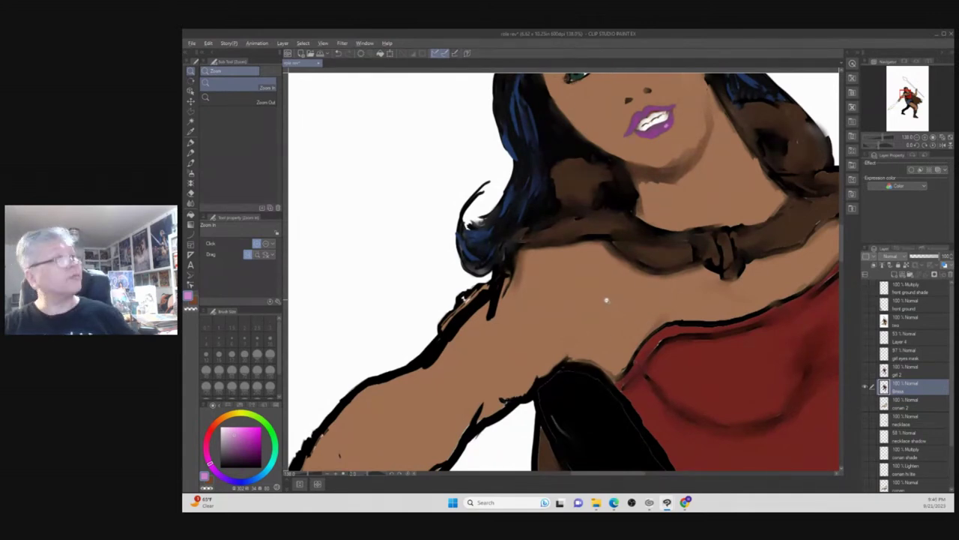
{"action": "scroll", "coordinate": [610, 306], "scroll_direction": "down", "scroll_amount": 1}
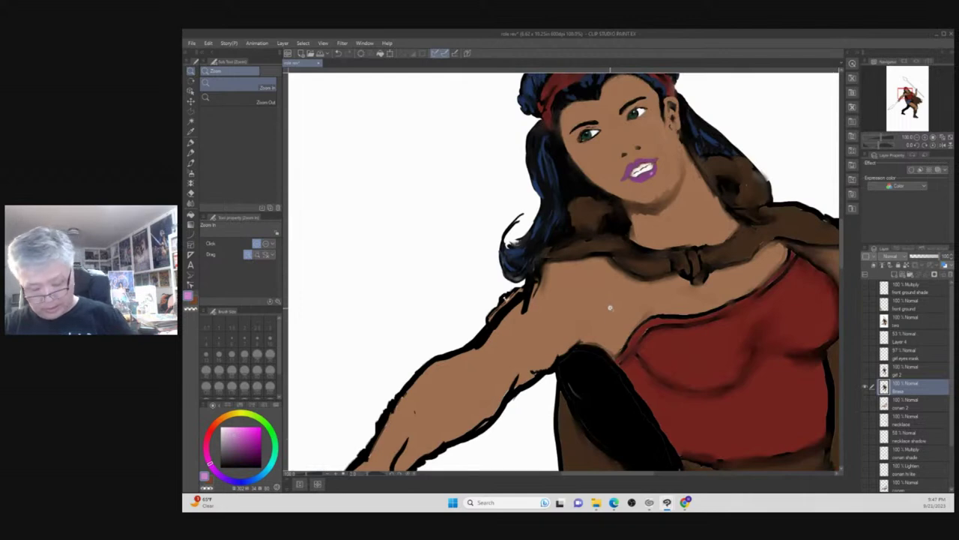
{"action": "key", "text": "b"}
{"action": "left_click", "coordinate": [604, 300], "text": "alt"}
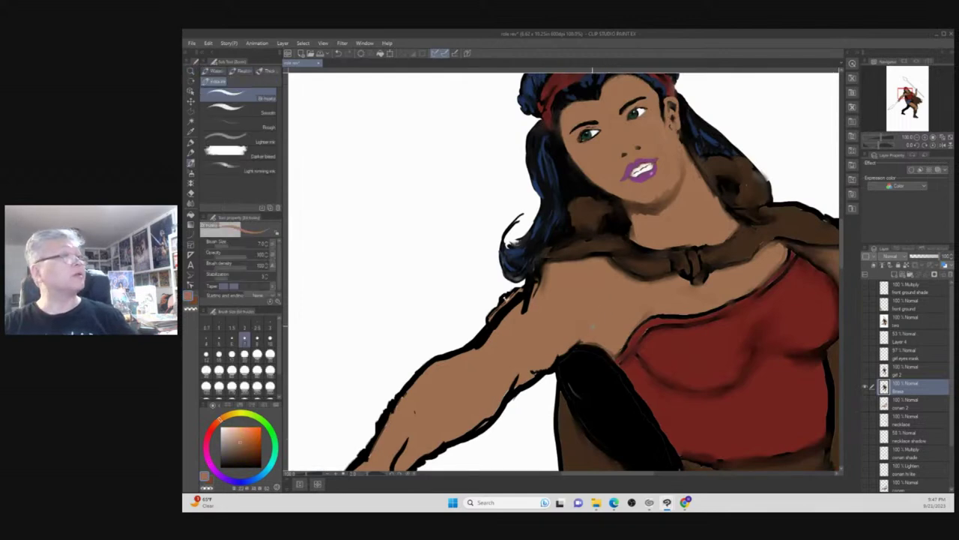
{"action": "left_click", "coordinate": [230, 354]}
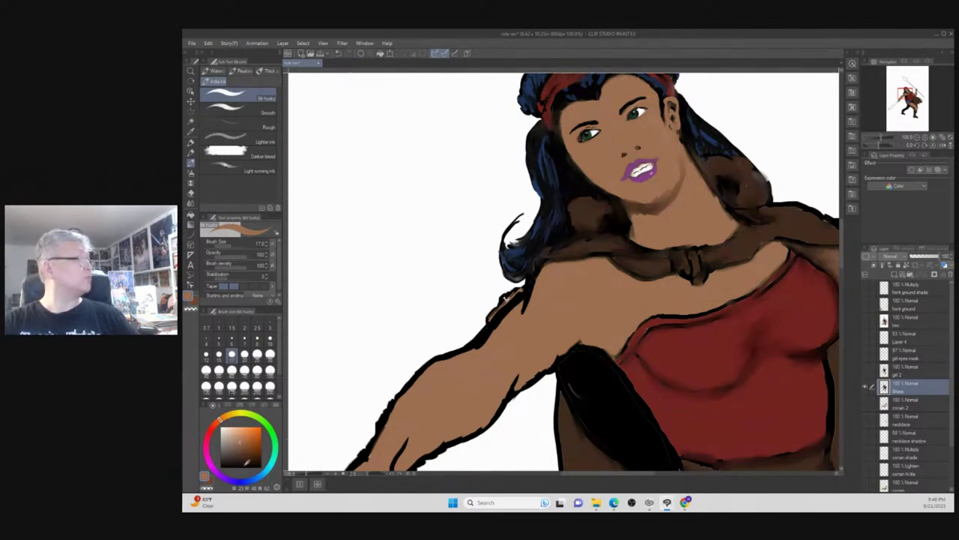
Switch the colour to blue, open the Brissa reference image and sample several muted blues from the woman's scarf.
{"action": "left_click", "coordinate": [251, 480]}
{"action": "left_click_drag", "start_coordinate": [242, 442], "coordinate": [253, 448]}
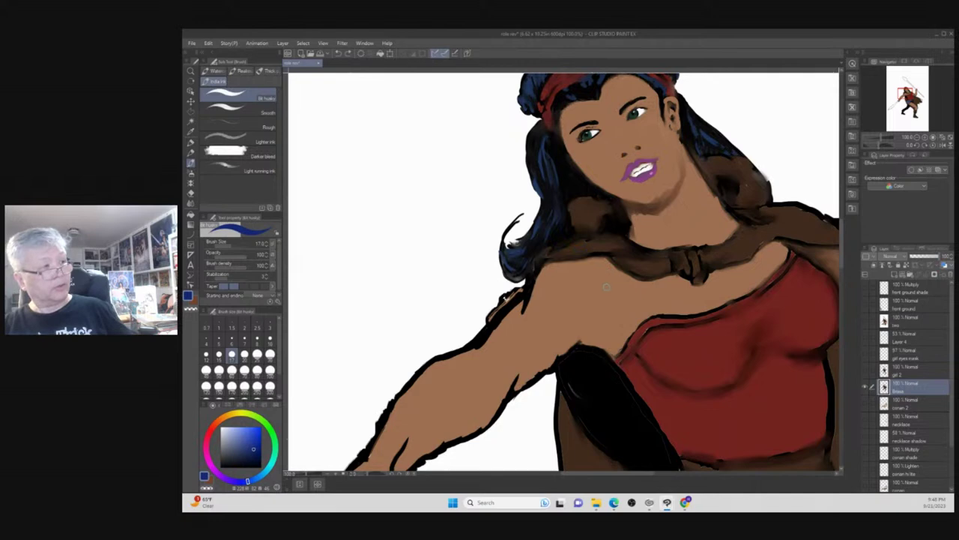
{"action": "left_click", "coordinate": [941, 169]}
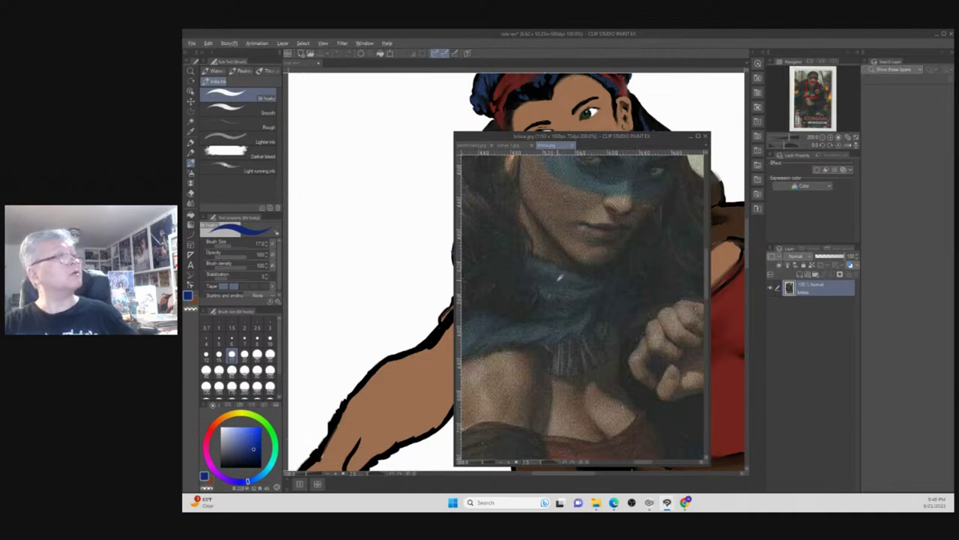
{"action": "left_click", "coordinate": [568, 276], "text": "alt"}
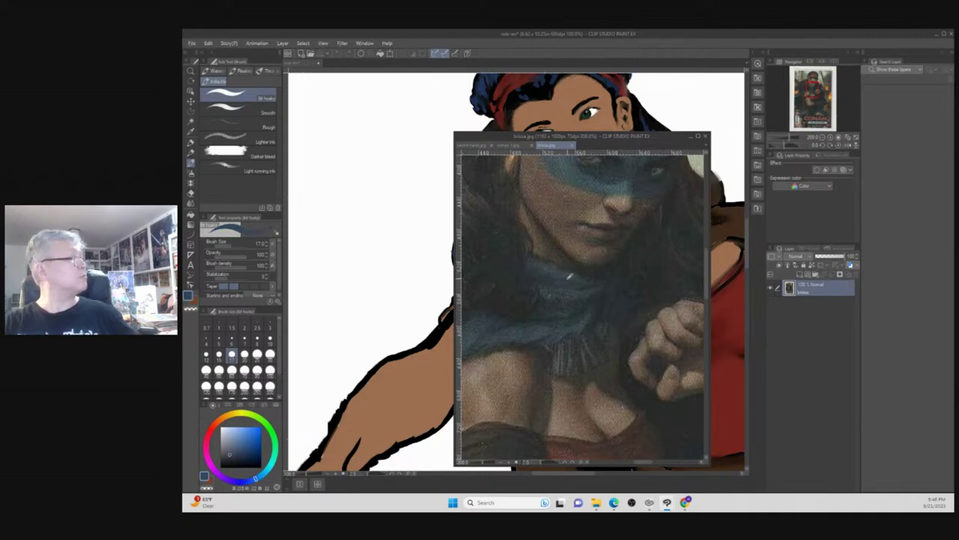
{"action": "left_click", "coordinate": [555, 275], "text": "alt"}
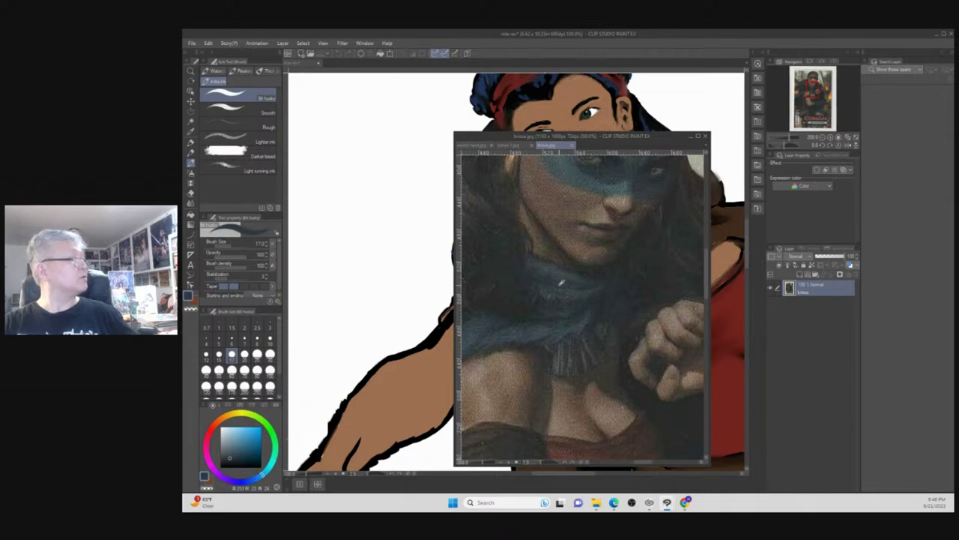
{"action": "left_click", "coordinate": [555, 268], "text": "alt"}
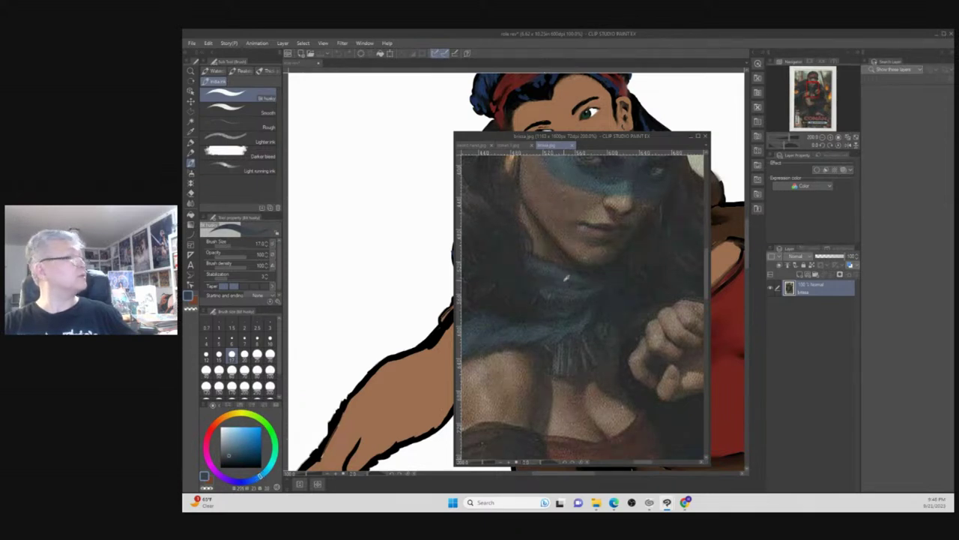
{"action": "left_click", "coordinate": [535, 330], "text": "alt"}
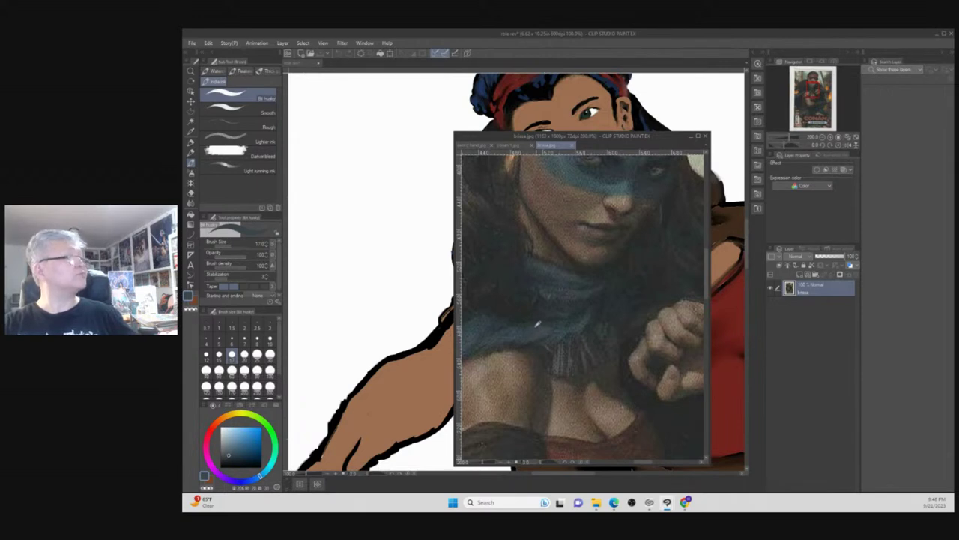
{"action": "left_click", "coordinate": [516, 327], "text": "alt"}
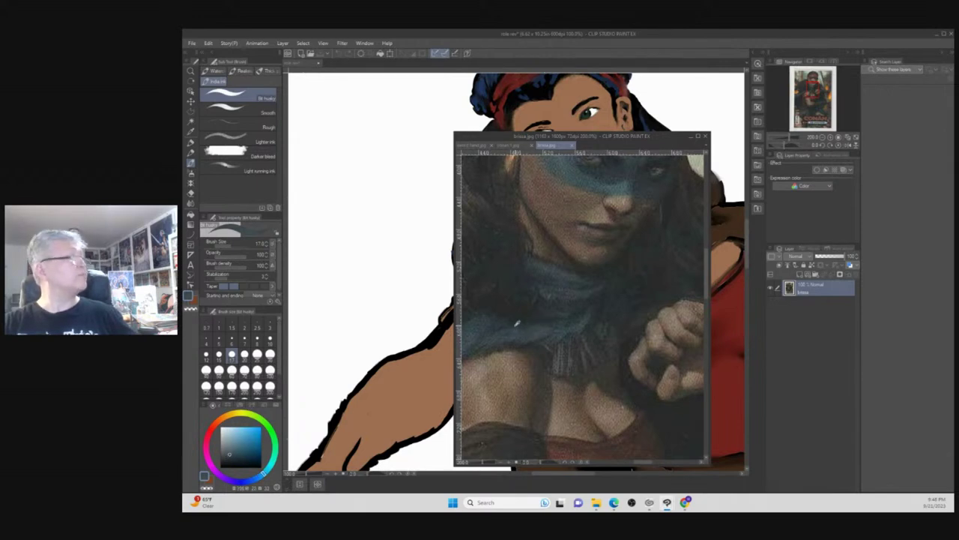
{"action": "left_click", "coordinate": [501, 319], "text": "alt"}
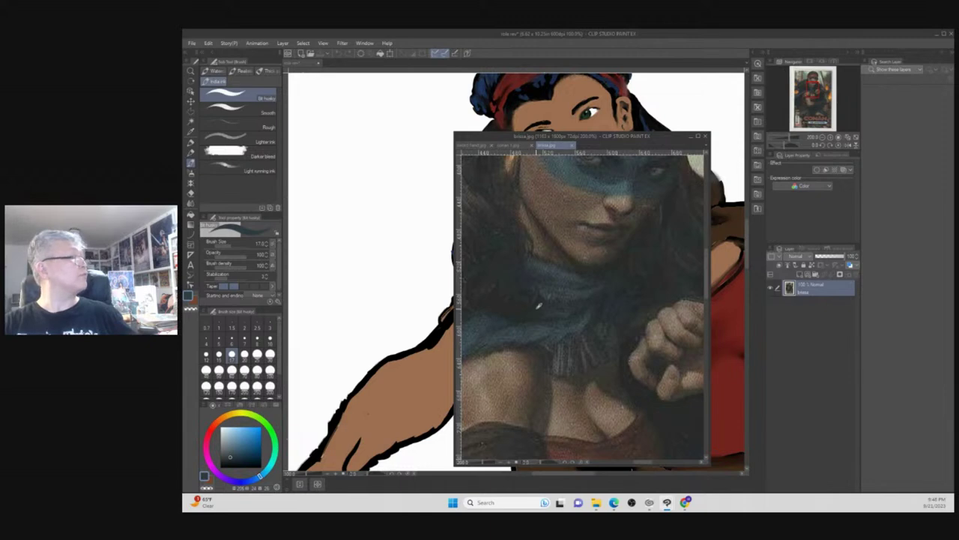
{"action": "left_click", "coordinate": [584, 277], "text": "alt"}
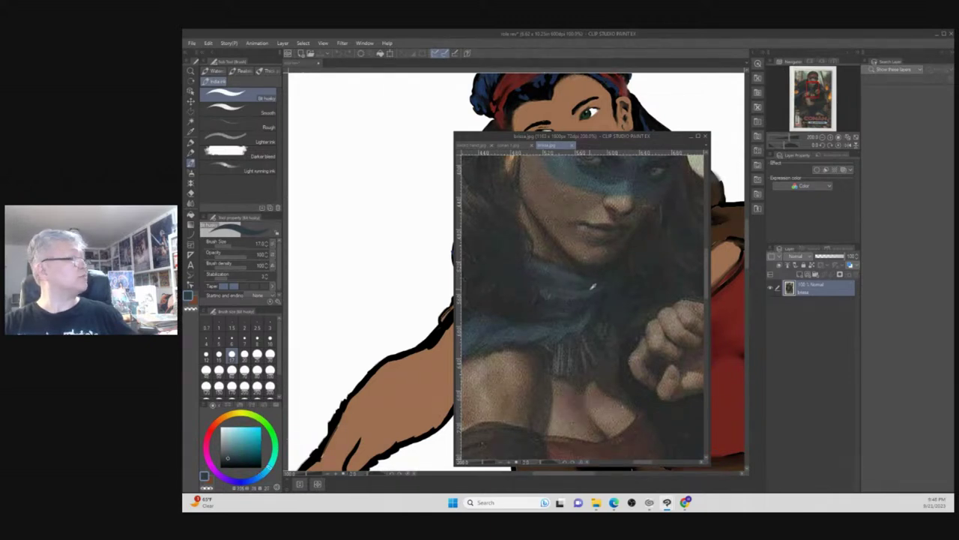
{"action": "left_click", "coordinate": [596, 289], "text": "alt"}
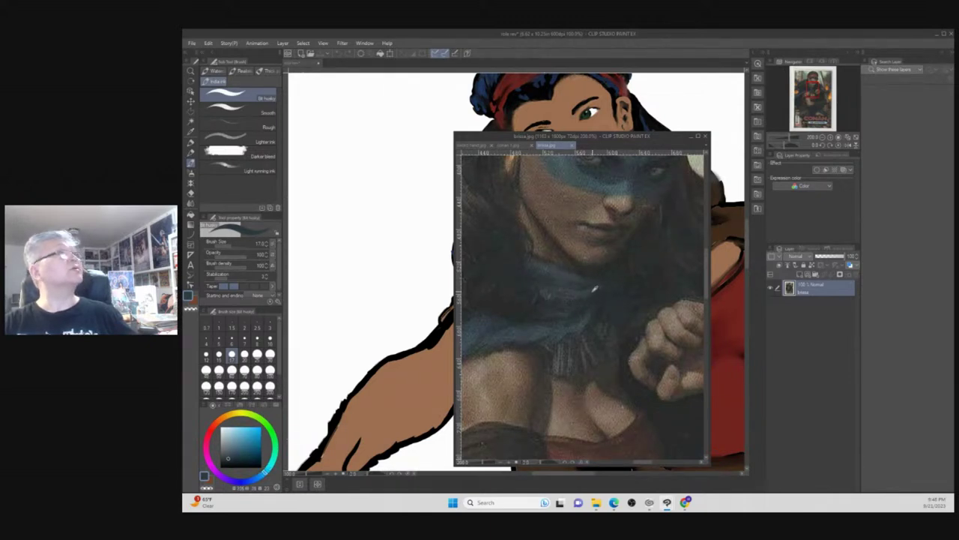
Sample the blue of the reference's face paint, return to the illustration and make the blue slightly more saturated.
{"action": "left_click", "coordinate": [580, 173], "text": "alt"}
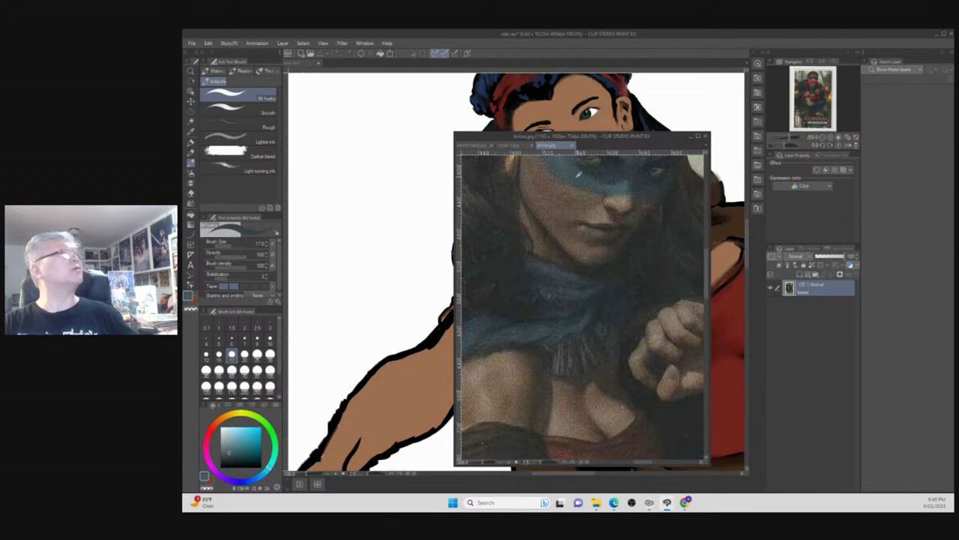
{"action": "left_click", "coordinate": [596, 183], "text": "alt"}
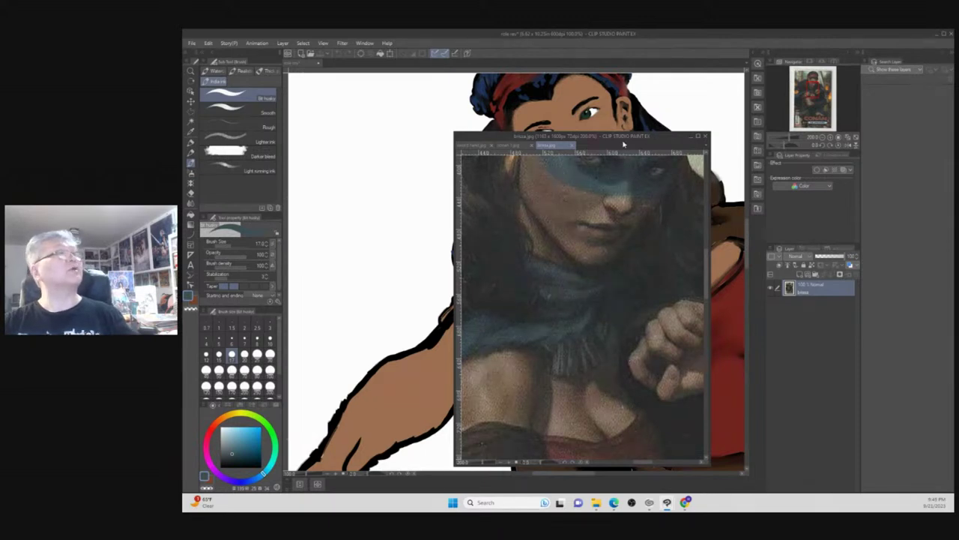
{"action": "key", "text": "ctrl+Tab"}
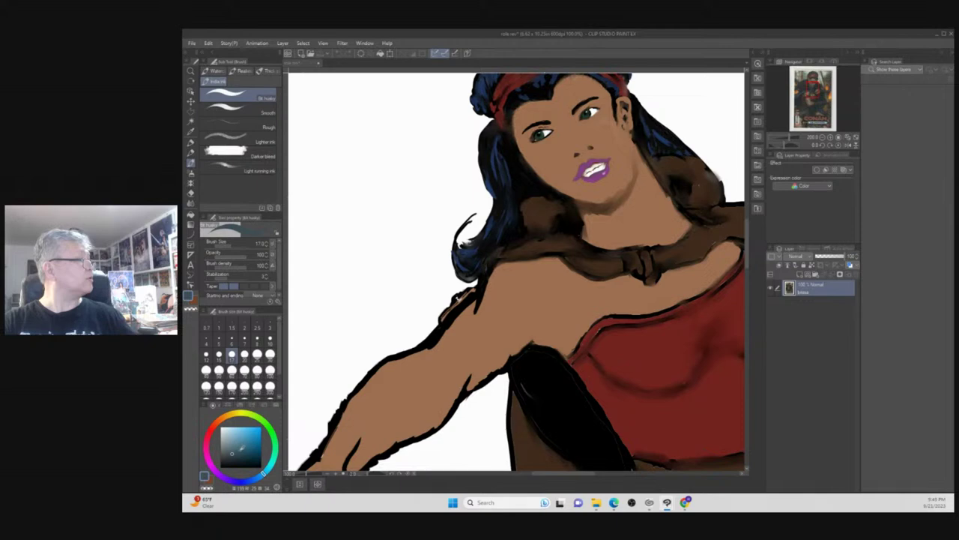
{"action": "left_click", "coordinate": [238, 448]}
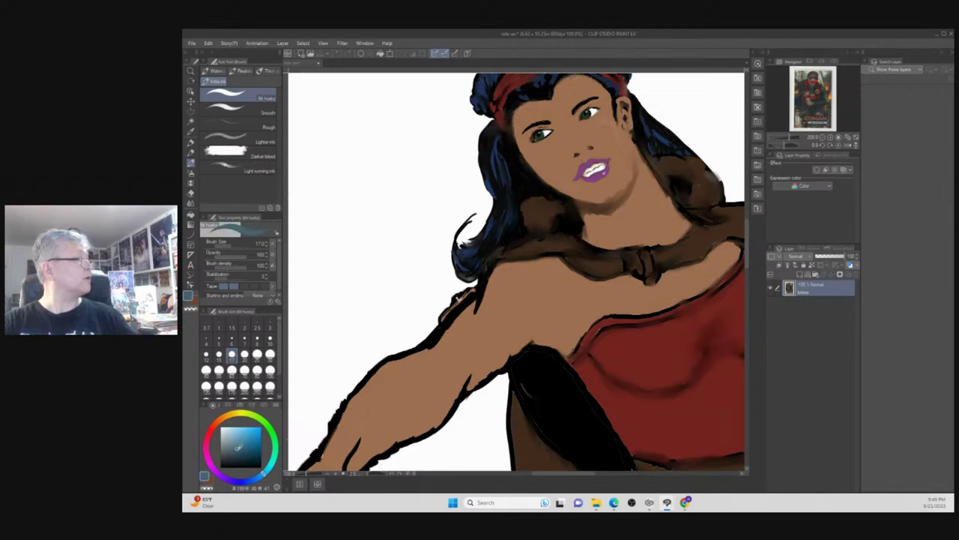
{"action": "left_click", "coordinate": [240, 449]}
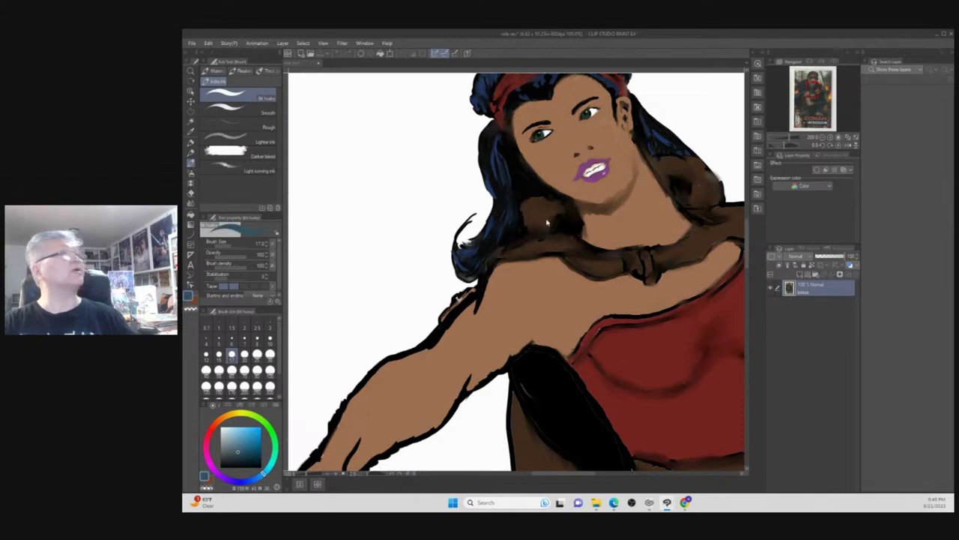
Paint the cloak's brown collar, knot and shoulder folds with the muted blue, first at brush size 17 and mostly at size 30.
{"action": "mouse_move", "coordinate": [557, 245]}
{"action": "left_mouse_down"}
{"action": "mouse_move", "coordinate": [522, 248]}
{"action": "mouse_move", "coordinate": [547, 238]}
{"action": "mouse_move", "coordinate": [504, 251]}
{"action": "left_mouse_up"}
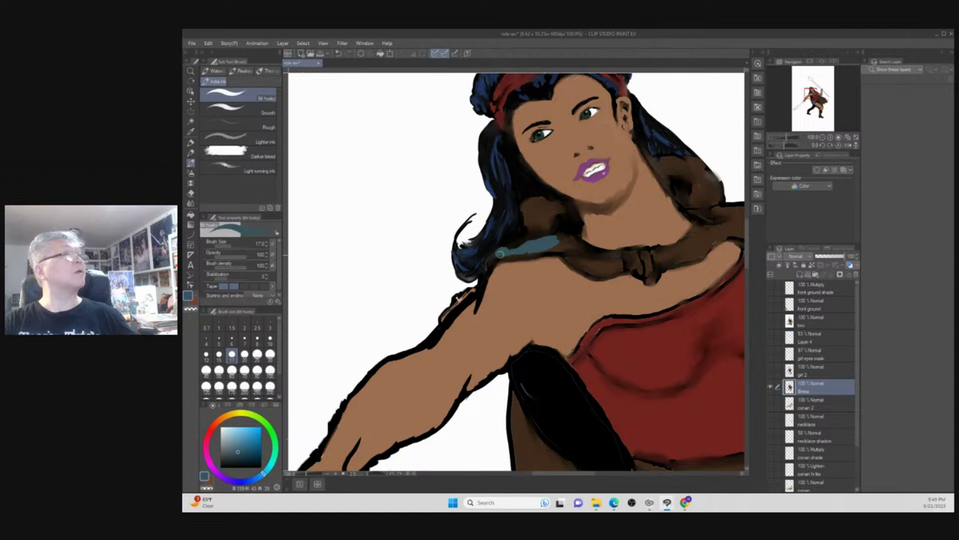
{"action": "mouse_move", "coordinate": [501, 255]}
{"action": "left_mouse_down"}
{"action": "mouse_move", "coordinate": [575, 239]}
{"action": "mouse_move", "coordinate": [562, 243]}
{"action": "left_mouse_up"}
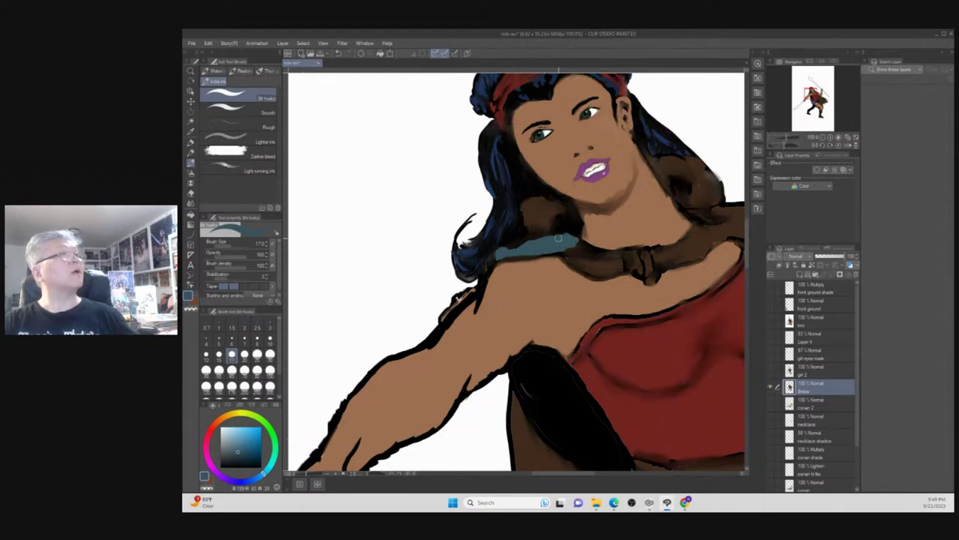
{"action": "mouse_move", "coordinate": [536, 226]}
{"action": "left_mouse_down"}
{"action": "mouse_move", "coordinate": [521, 209]}
{"action": "mouse_move", "coordinate": [529, 199]}
{"action": "mouse_move", "coordinate": [545, 195]}
{"action": "mouse_move", "coordinate": [562, 208]}
{"action": "mouse_move", "coordinate": [536, 197]}
{"action": "mouse_move", "coordinate": [526, 214]}
{"action": "mouse_move", "coordinate": [539, 231]}
{"action": "mouse_move", "coordinate": [554, 215]}
{"action": "left_mouse_up"}
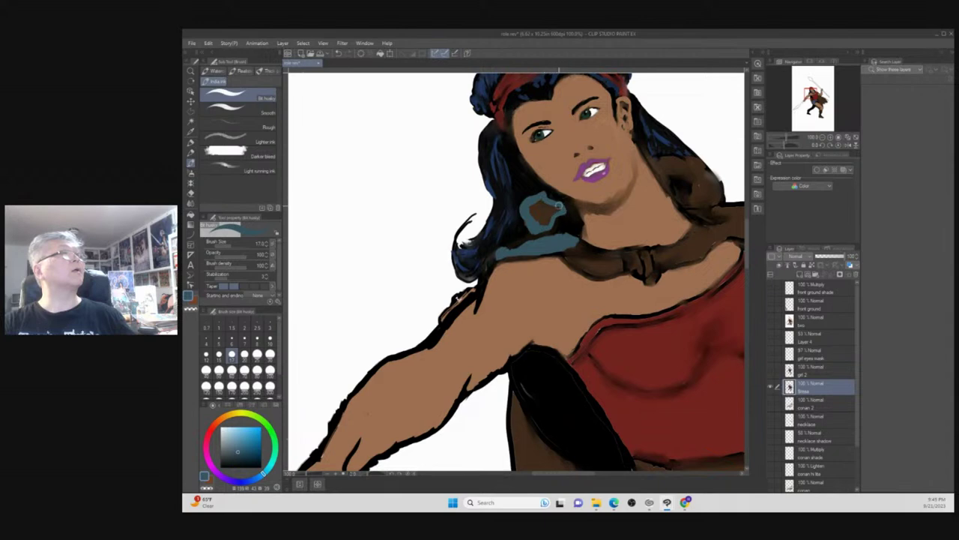
{"action": "key", "text": "bracketright"}
{"action": "key", "text": "bracketright"}
{"action": "key", "text": "bracketright"}
{"action": "mouse_move", "coordinate": [535, 226]}
{"action": "left_mouse_down"}
{"action": "mouse_move", "coordinate": [555, 202]}
{"action": "mouse_move", "coordinate": [532, 203]}
{"action": "mouse_move", "coordinate": [553, 208]}
{"action": "mouse_move", "coordinate": [537, 226]}
{"action": "mouse_move", "coordinate": [560, 209]}
{"action": "mouse_move", "coordinate": [524, 248]}
{"action": "mouse_move", "coordinate": [499, 257]}
{"action": "mouse_move", "coordinate": [562, 248]}
{"action": "mouse_move", "coordinate": [599, 270]}
{"action": "mouse_move", "coordinate": [621, 265]}
{"action": "mouse_move", "coordinate": [575, 245]}
{"action": "mouse_move", "coordinate": [619, 259]}
{"action": "mouse_move", "coordinate": [589, 263]}
{"action": "mouse_move", "coordinate": [654, 265]}
{"action": "mouse_move", "coordinate": [633, 255]}
{"action": "mouse_move", "coordinate": [639, 265]}
{"action": "mouse_move", "coordinate": [644, 255]}
{"action": "mouse_move", "coordinate": [652, 276]}
{"action": "mouse_move", "coordinate": [672, 258]}
{"action": "mouse_move", "coordinate": [658, 253]}
{"action": "mouse_move", "coordinate": [670, 259]}
{"action": "mouse_move", "coordinate": [698, 250]}
{"action": "mouse_move", "coordinate": [685, 242]}
{"action": "mouse_move", "coordinate": [697, 236]}
{"action": "mouse_move", "coordinate": [700, 247]}
{"action": "mouse_move", "coordinate": [712, 240]}
{"action": "mouse_move", "coordinate": [691, 255]}
{"action": "mouse_move", "coordinate": [708, 239]}
{"action": "mouse_move", "coordinate": [642, 245]}
{"action": "mouse_move", "coordinate": [596, 273]}
{"action": "mouse_move", "coordinate": [583, 254]}
{"action": "mouse_move", "coordinate": [569, 264]}
{"action": "mouse_move", "coordinate": [596, 248]}
{"action": "mouse_move", "coordinate": [571, 234]}
{"action": "mouse_move", "coordinate": [615, 243]}
{"action": "mouse_move", "coordinate": [607, 256]}
{"action": "mouse_move", "coordinate": [584, 256]}
{"action": "mouse_move", "coordinate": [604, 262]}
{"action": "mouse_move", "coordinate": [622, 254]}
{"action": "mouse_move", "coordinate": [619, 247]}
{"action": "mouse_move", "coordinate": [629, 259]}
{"action": "mouse_move", "coordinate": [613, 262]}
{"action": "mouse_move", "coordinate": [649, 262]}
{"action": "mouse_move", "coordinate": [592, 238]}
{"action": "left_mouse_up"}
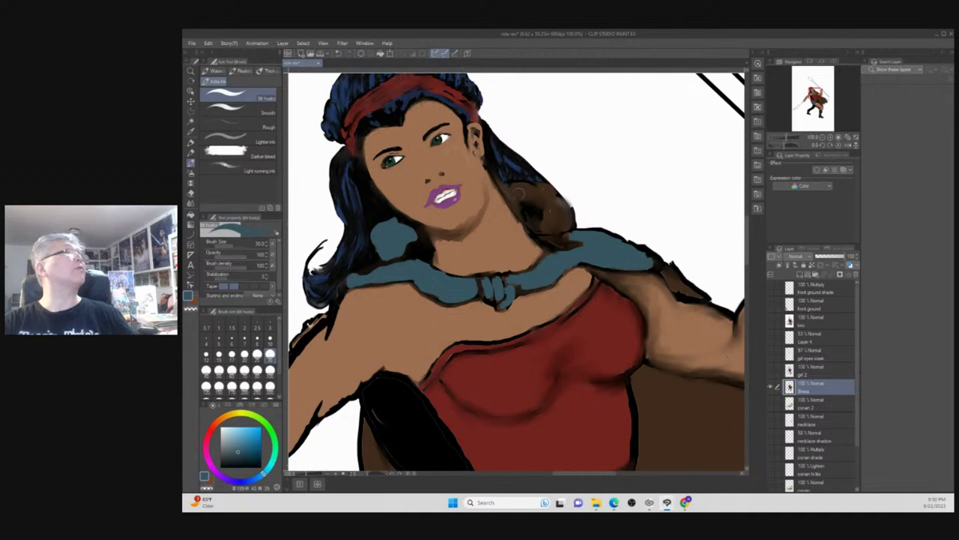
{"action": "mouse_move", "coordinate": [509, 193]}
{"action": "left_mouse_down"}
{"action": "mouse_move", "coordinate": [556, 200]}
{"action": "mouse_move", "coordinate": [545, 189]}
{"action": "mouse_move", "coordinate": [567, 217]}
{"action": "mouse_move", "coordinate": [558, 196]}
{"action": "mouse_move", "coordinate": [548, 224]}
{"action": "left_mouse_up"}
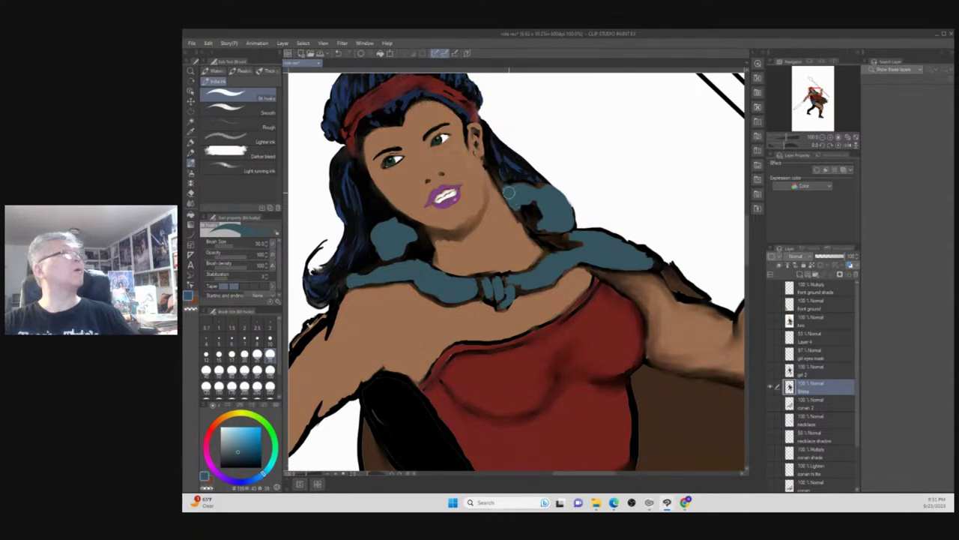
{"action": "mouse_move", "coordinate": [681, 289]}
{"action": "left_mouse_down"}
{"action": "mouse_move", "coordinate": [696, 293]}
{"action": "mouse_move", "coordinate": [668, 273]}
{"action": "mouse_move", "coordinate": [703, 295]}
{"action": "left_mouse_up"}
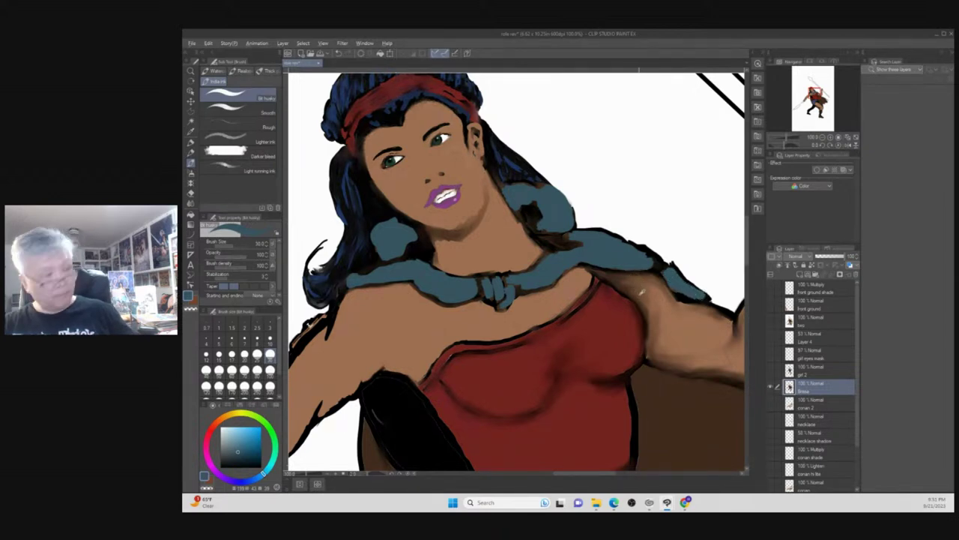
Sample the collar's blue and fill the brown cloak areas on both sides of the torso and behind the legs with it.
{"action": "left_click", "coordinate": [613, 326], "text": "alt"}
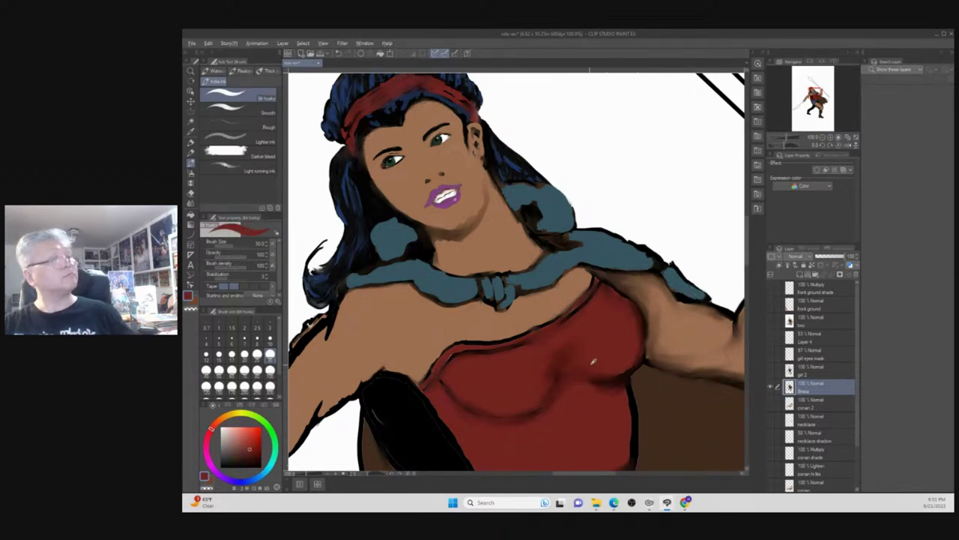
{"action": "mouse_move", "coordinate": [626, 375]}
{"action": "left_mouse_down"}
{"action": "mouse_move", "coordinate": [652, 266]}
{"action": "mouse_move", "coordinate": [510, 165]}
{"action": "left_mouse_up"}
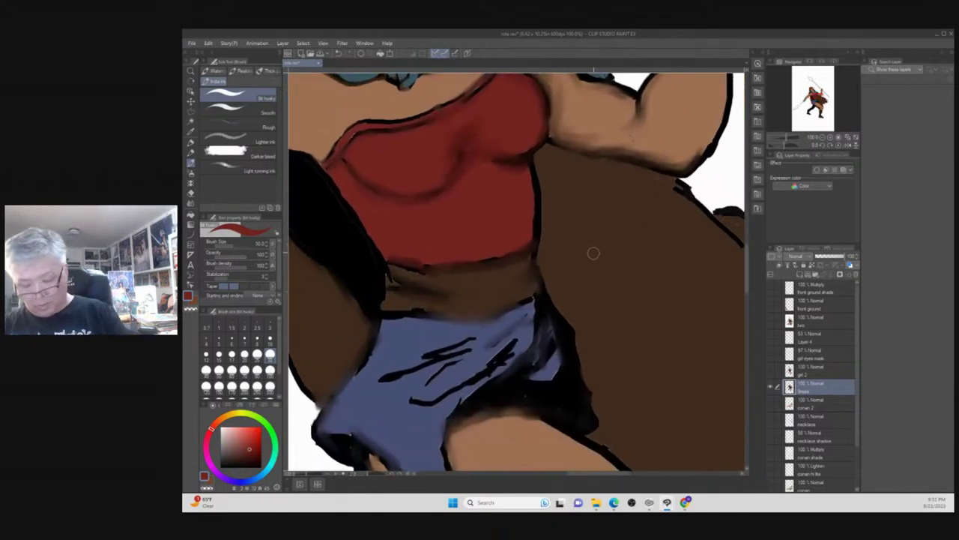
{"action": "key", "text": "/"}
{"action": "left_click_drag", "start_coordinate": [599, 250], "coordinate": [581, 276]}
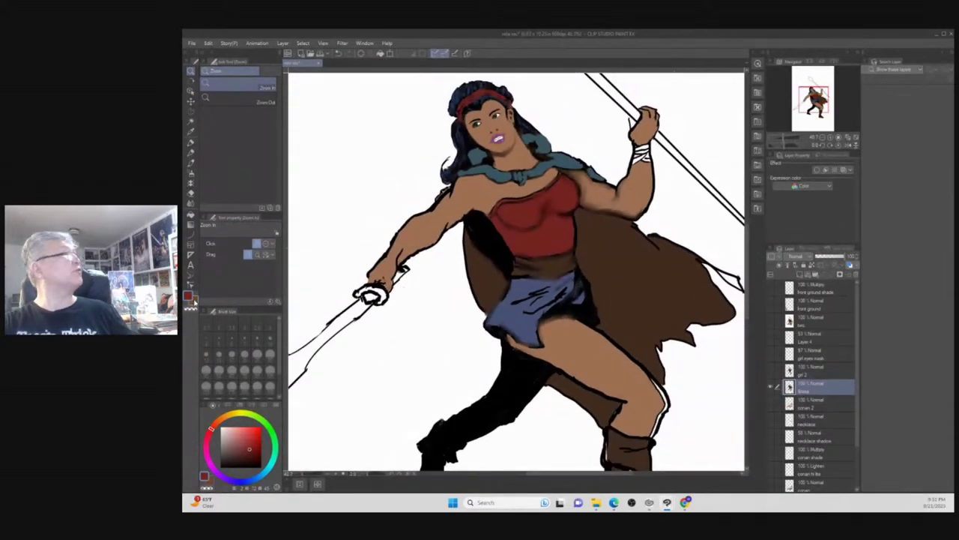
{"action": "left_click", "coordinate": [191, 217]}
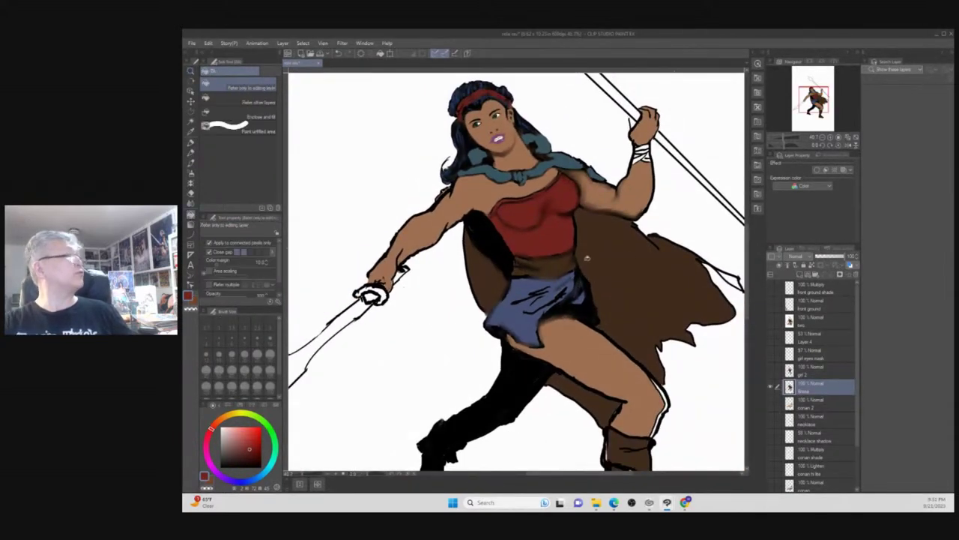
{"action": "left_click", "coordinate": [568, 159], "text": "alt"}
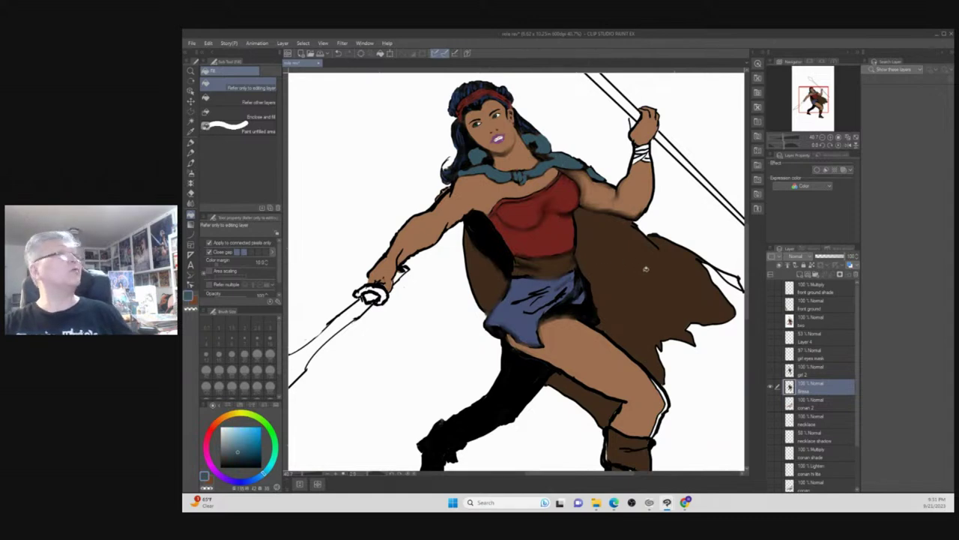
{"action": "left_click", "coordinate": [638, 279]}
{"action": "left_click", "coordinate": [492, 271]}
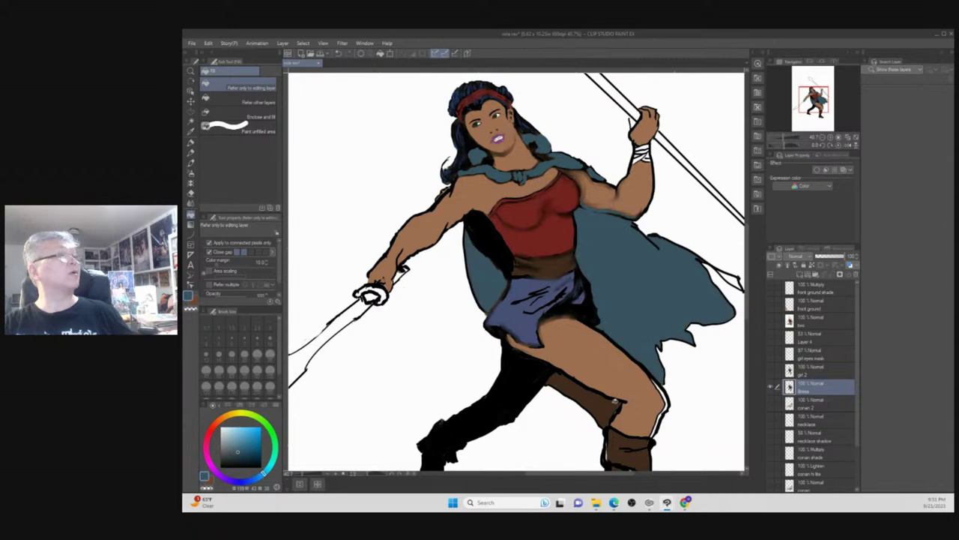
{"action": "left_click", "coordinate": [609, 401]}
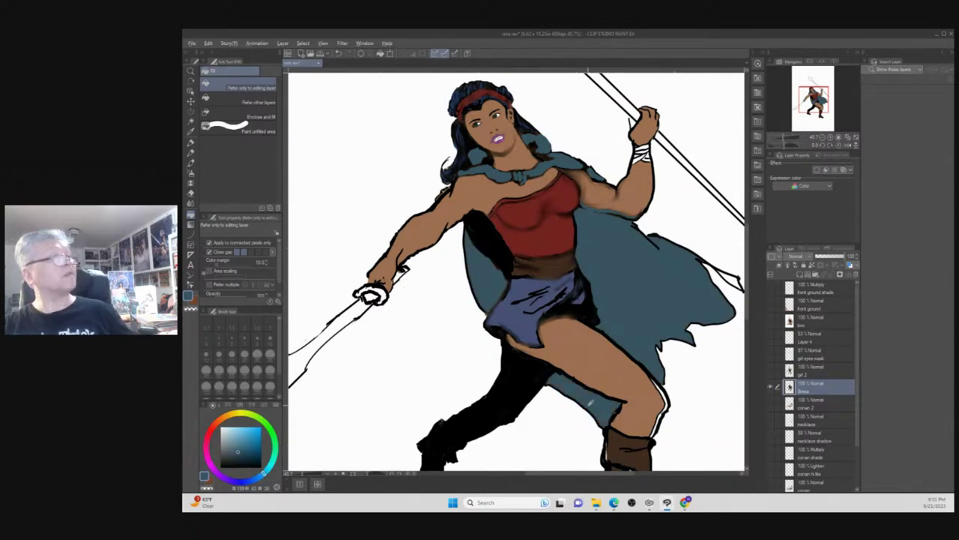
{"action": "key", "text": "alt"}
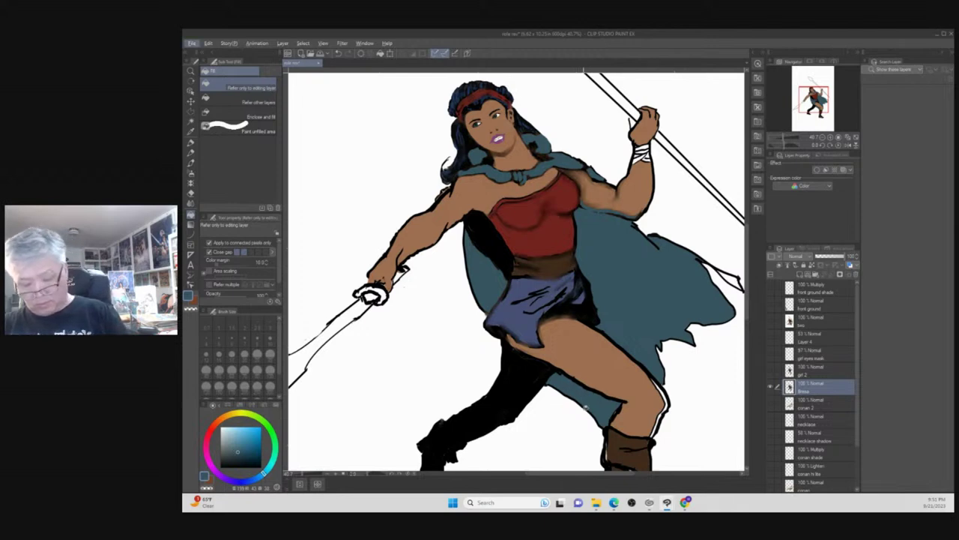
Fill the front boot's cuff and lower part with the same cloak blue.
{"action": "scroll", "coordinate": [584, 411], "scroll_direction": "down", "scroll_amount": 5}
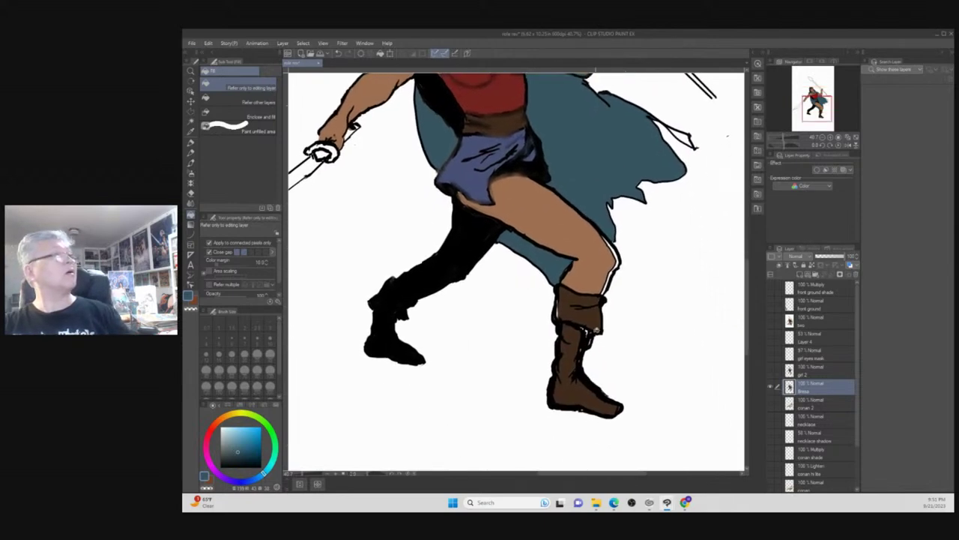
{"action": "left_click", "coordinate": [579, 309]}
{"action": "left_click", "coordinate": [572, 341]}
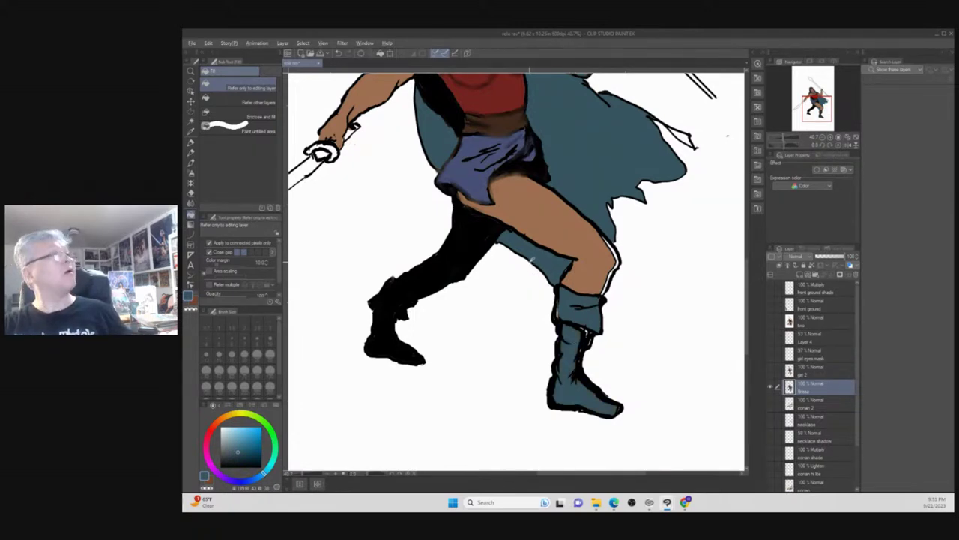
{"action": "key", "text": "alt"}
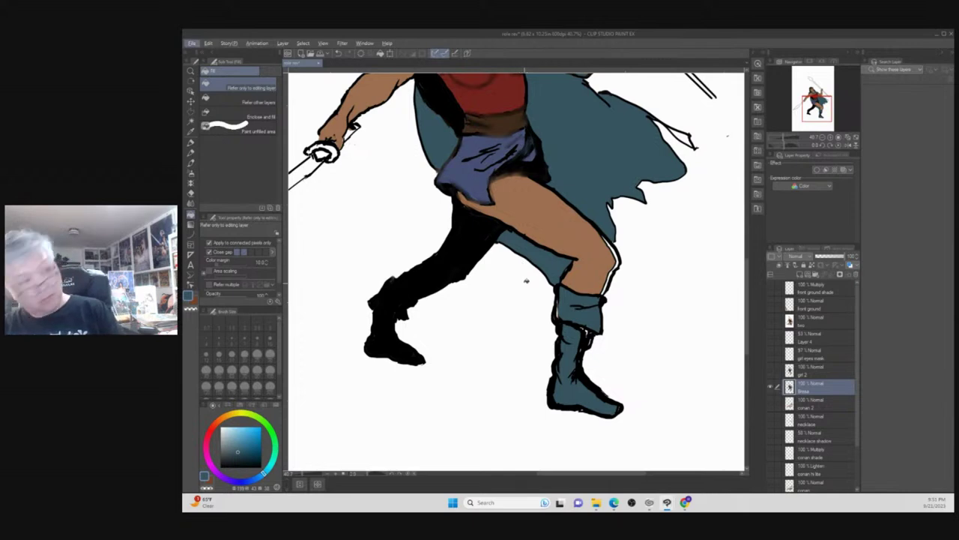
{"action": "key", "text": "alt"}
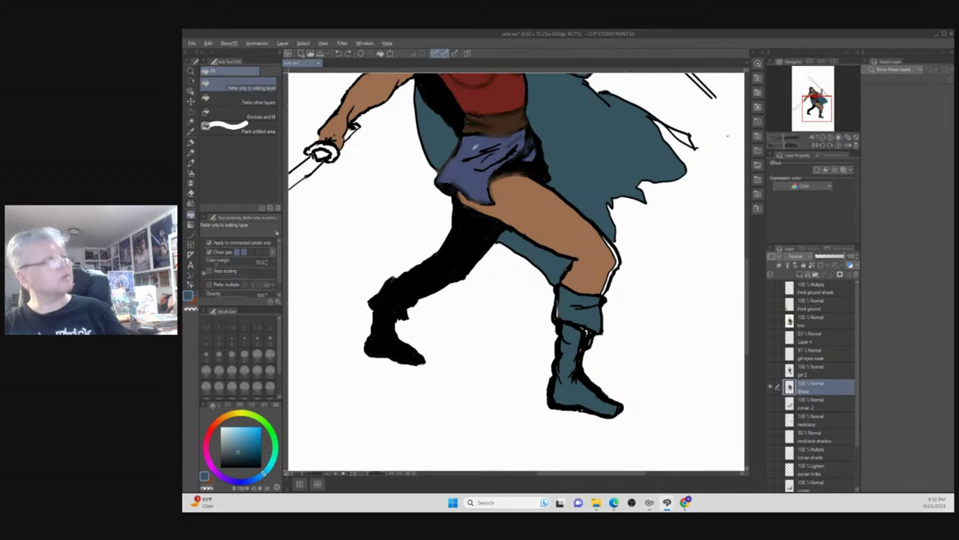
Sample the dark brown of the waistband and fill the blue skirt areas with it.
{"action": "left_click", "coordinate": [508, 119], "text": "alt"}
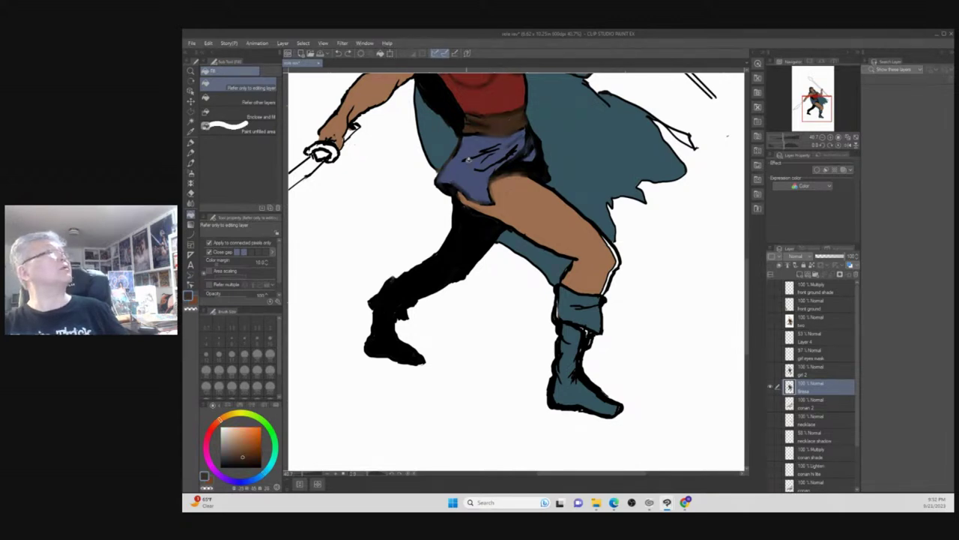
{"action": "left_click", "coordinate": [467, 144]}
{"action": "left_click", "coordinate": [532, 154]}
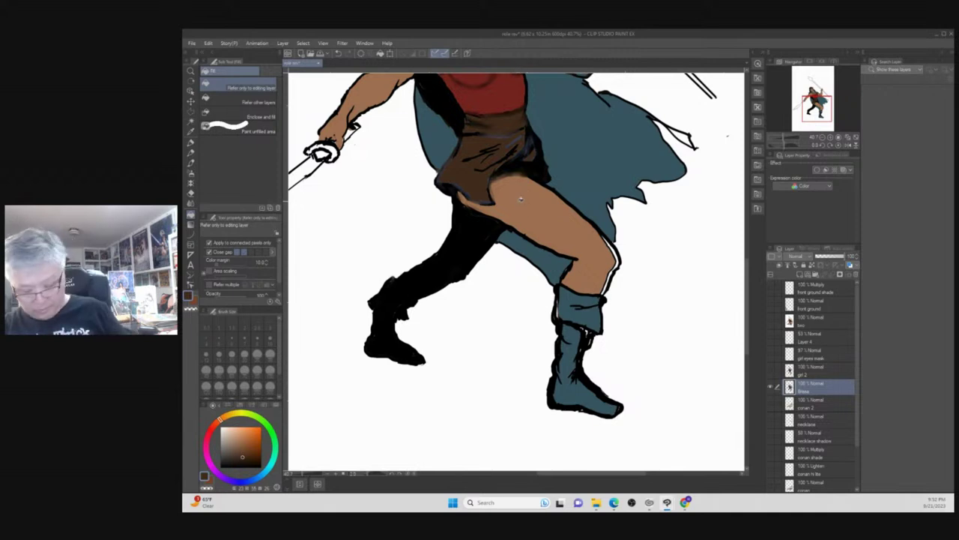
Shift the sampled brown slightly towards red and paint over the blue hair highlights with it at brush size 30.
{"action": "key", "text": "ctrl+space"}
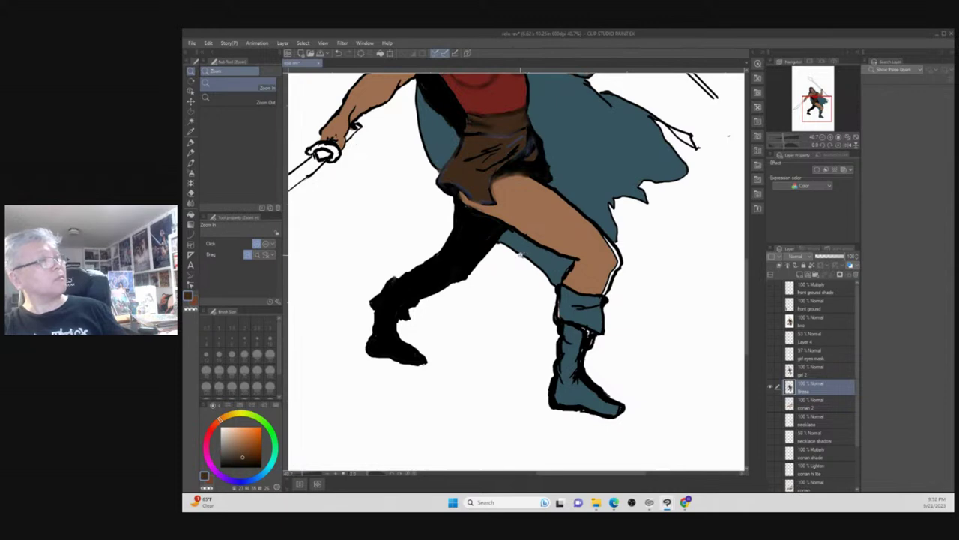
{"action": "scroll", "coordinate": [510, 257], "scroll_direction": "down", "scroll_amount": 3}
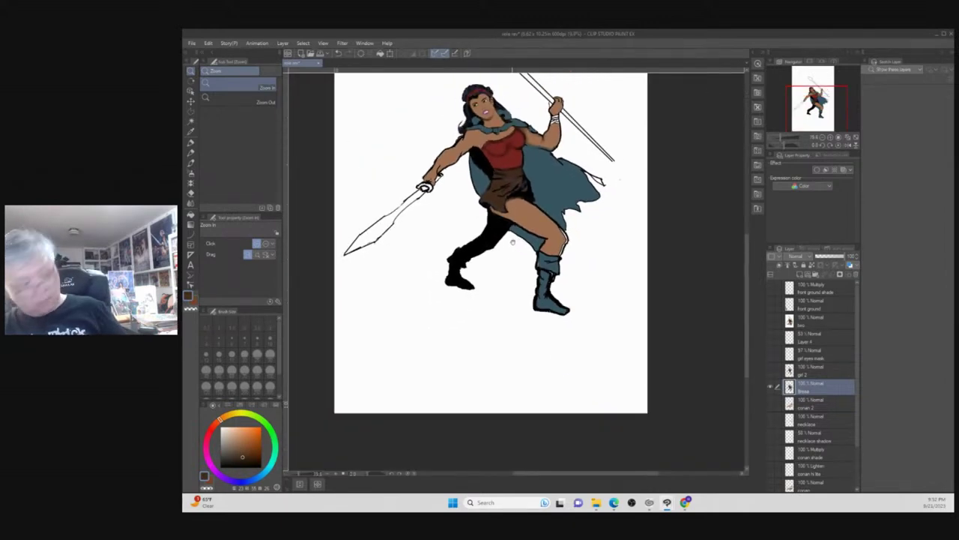
{"action": "scroll", "coordinate": [502, 269], "scroll_direction": "up", "scroll_amount": 3}
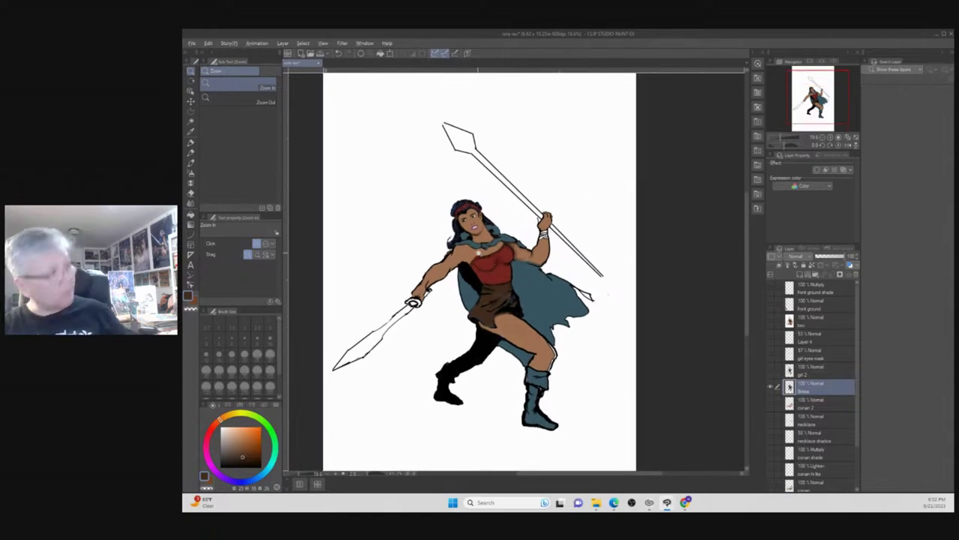
{"action": "left_click_drag", "start_coordinate": [478, 244], "coordinate": [494, 188]}
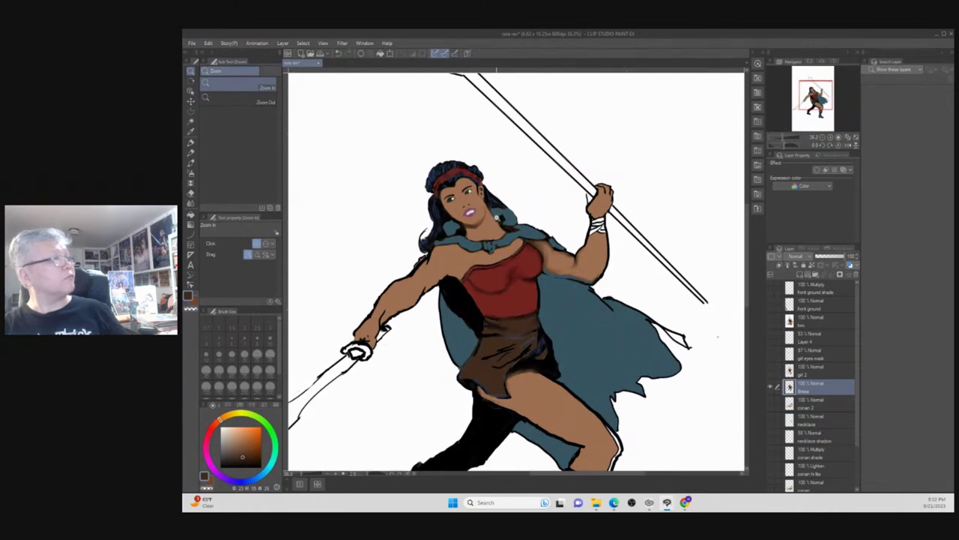
{"action": "left_click_drag", "start_coordinate": [450, 240], "coordinate": [470, 234]}
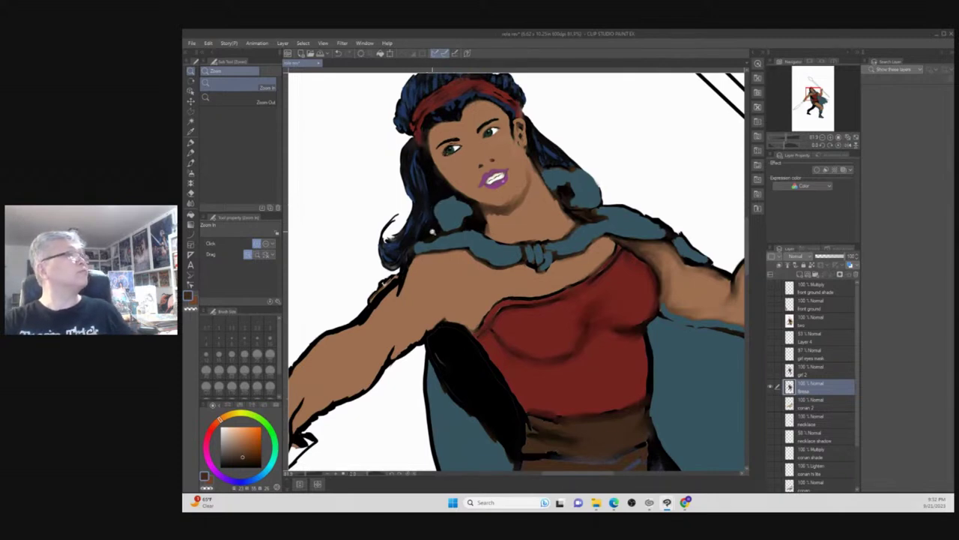
{"action": "scroll", "coordinate": [432, 231], "scroll_direction": "down", "scroll_amount": 1}
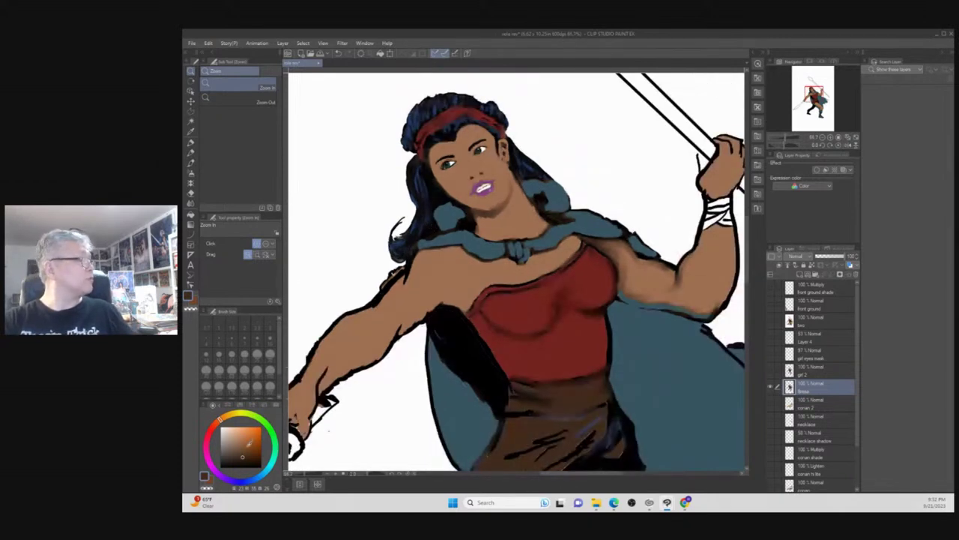
{"action": "mouse_move", "coordinate": [235, 456]}
{"action": "left_mouse_down"}
{"action": "mouse_move", "coordinate": [241, 448]}
{"action": "mouse_move", "coordinate": [216, 422]}
{"action": "mouse_move", "coordinate": [244, 455]}
{"action": "left_mouse_up"}
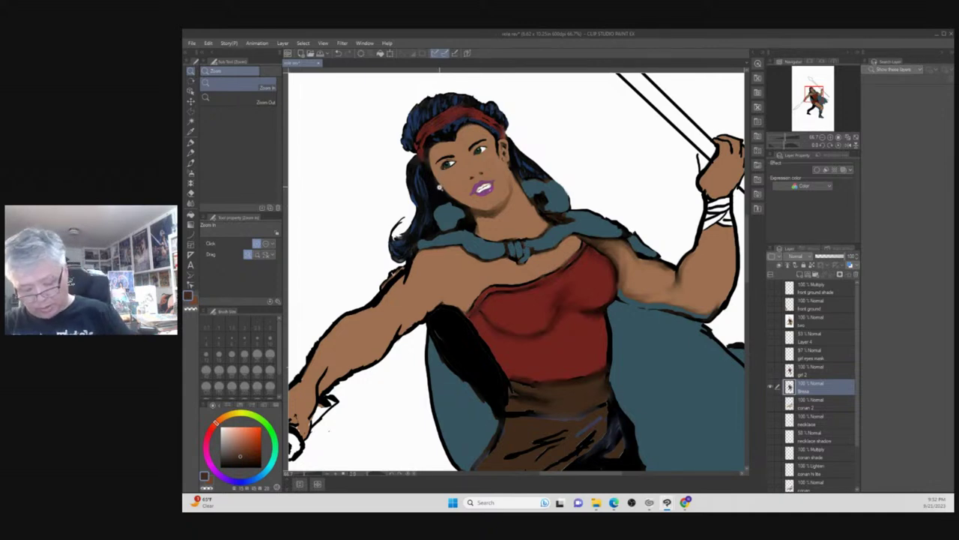
{"action": "key", "text": "b"}
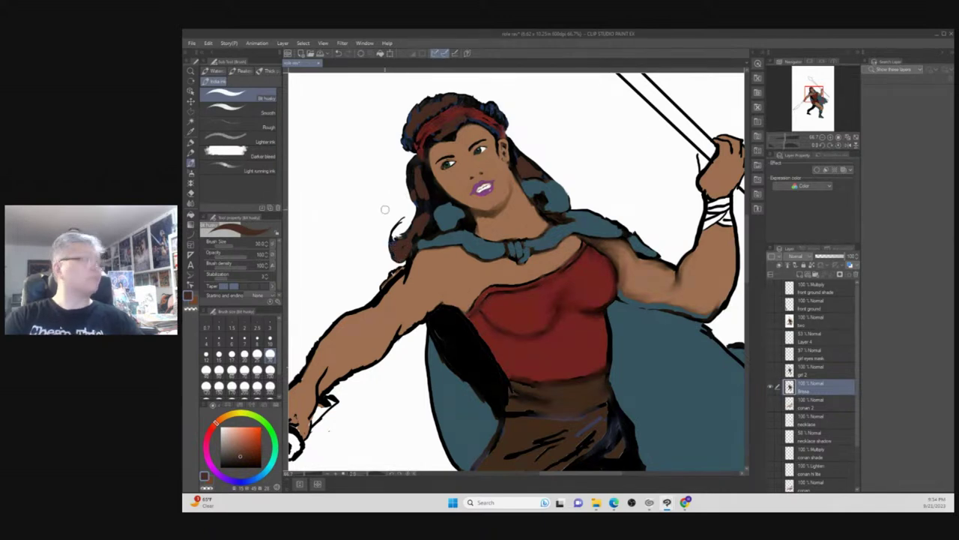
{"action": "key", "text": "e"}
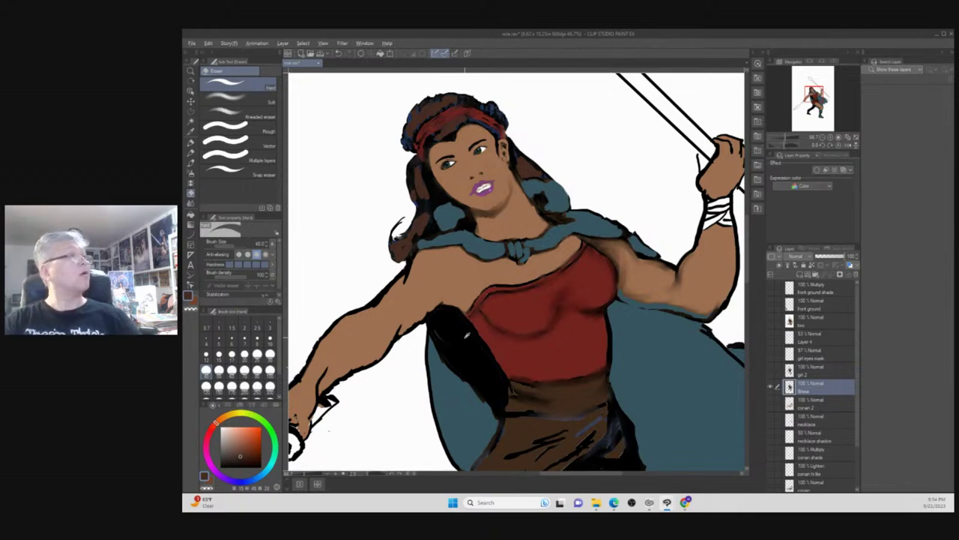
{"action": "key", "text": "x"}
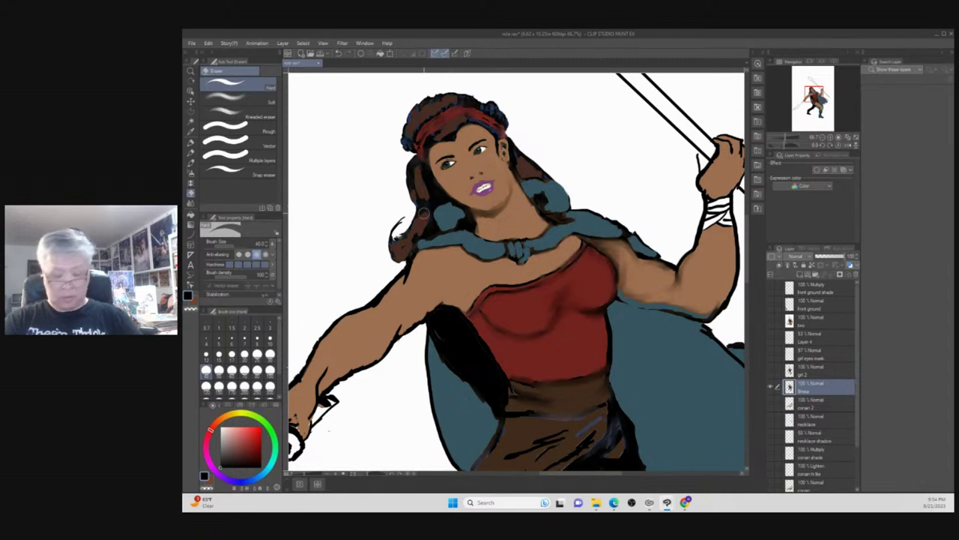
{"action": "key", "text": "bracketleft"}
{"action": "key", "text": "bracketleft"}
{"action": "key", "text": "bracketleft"}
{"action": "key", "text": "bracketleft"}
{"action": "key", "text": "bracketleft"}
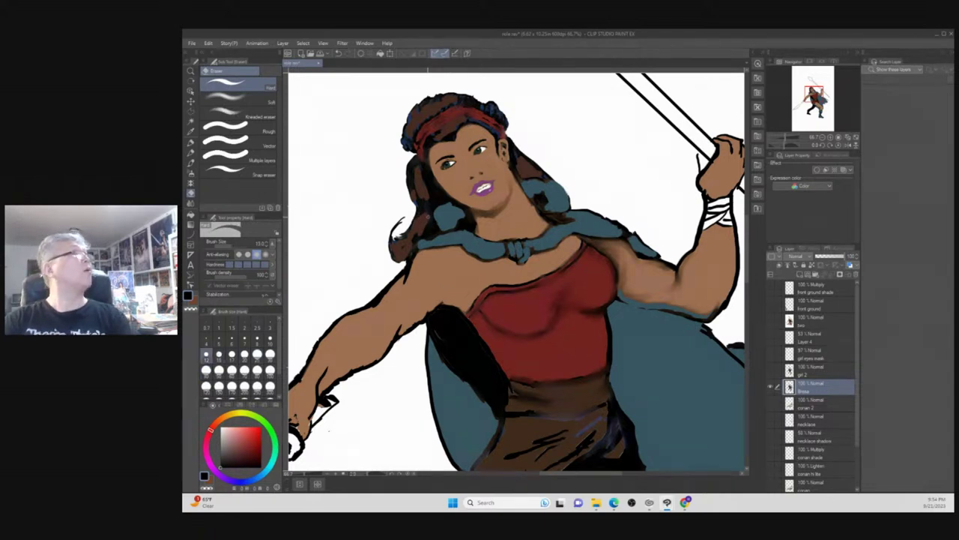
{"action": "left_click_drag", "start_coordinate": [426, 210], "coordinate": [418, 235]}
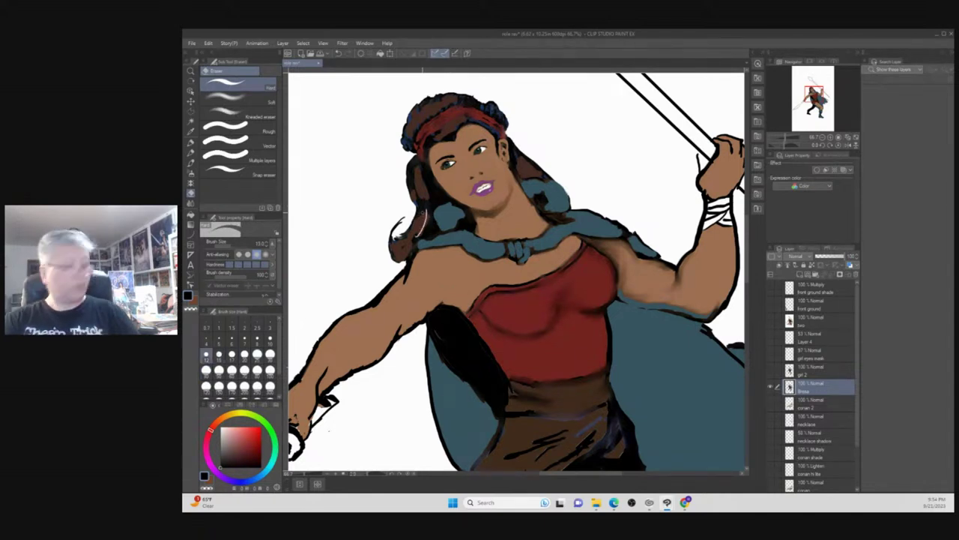
{"action": "key", "text": "ctrl+z"}
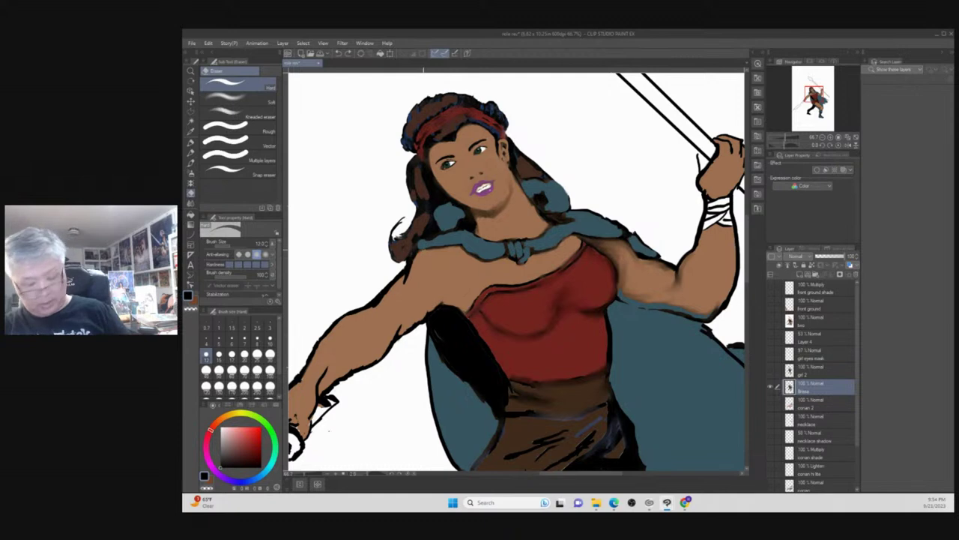
Draw thin black strand lines through the brown hair areas with the brush at size 8.
{"action": "key", "text": "b"}
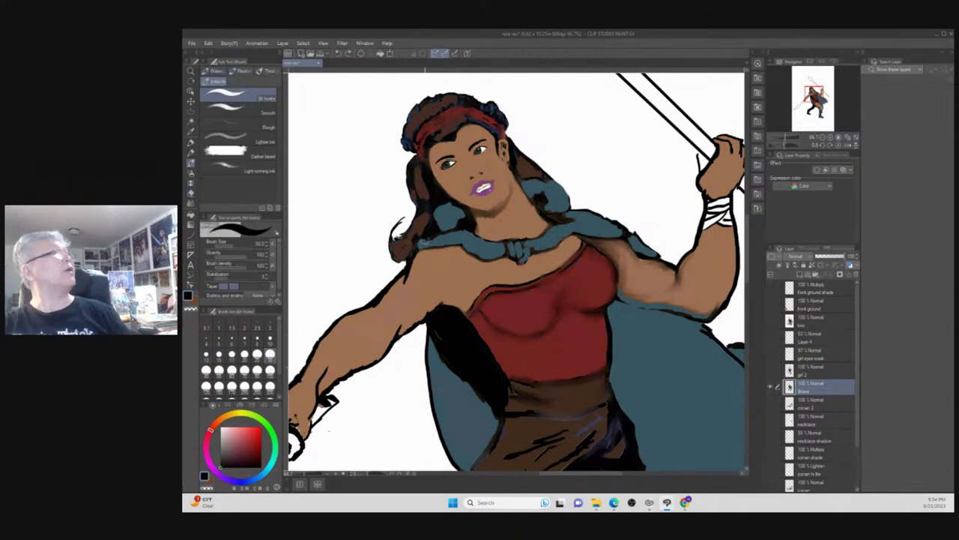
{"action": "mouse_move", "coordinate": [420, 183]}
{"action": "left_mouse_down"}
{"action": "mouse_move", "coordinate": [418, 173]}
{"action": "mouse_move", "coordinate": [426, 194]}
{"action": "mouse_move", "coordinate": [417, 228]}
{"action": "mouse_move", "coordinate": [433, 212]}
{"action": "left_mouse_up"}
{"action": "key", "text": "bracketleft"}
{"action": "key", "text": "bracketleft"}
{"action": "key", "text": "bracketleft"}
{"action": "key", "text": "bracketleft"}
{"action": "key", "text": "bracketleft"}
{"action": "key", "text": "bracketleft"}
{"action": "key", "text": "bracketleft"}
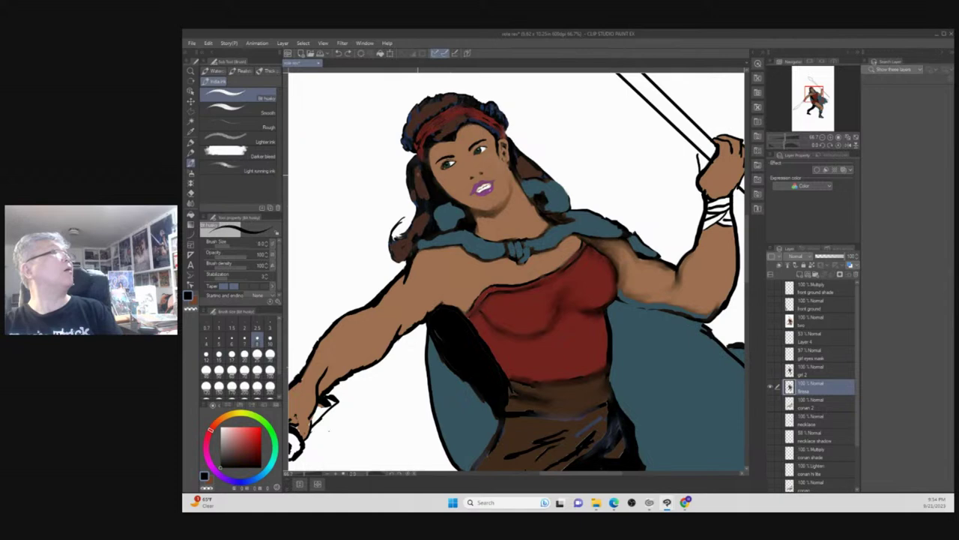
{"action": "left_click_drag", "start_coordinate": [422, 178], "coordinate": [423, 192]}
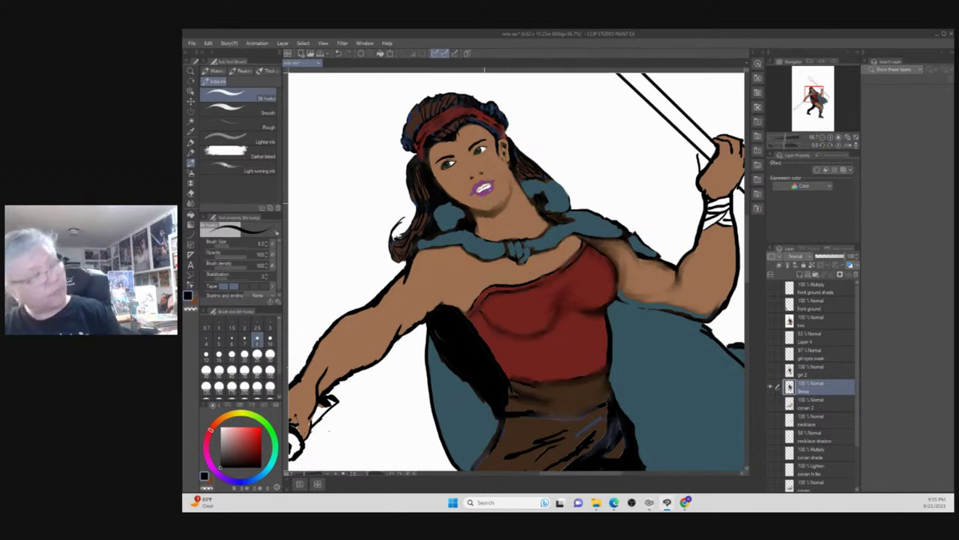
Ink the mouth corners and nostrils in black, then try a black line under the jaw and undo it.
{"action": "key", "text": "ctrl+space"}
{"action": "left_click_drag", "start_coordinate": [488, 199], "coordinate": [492, 174]}
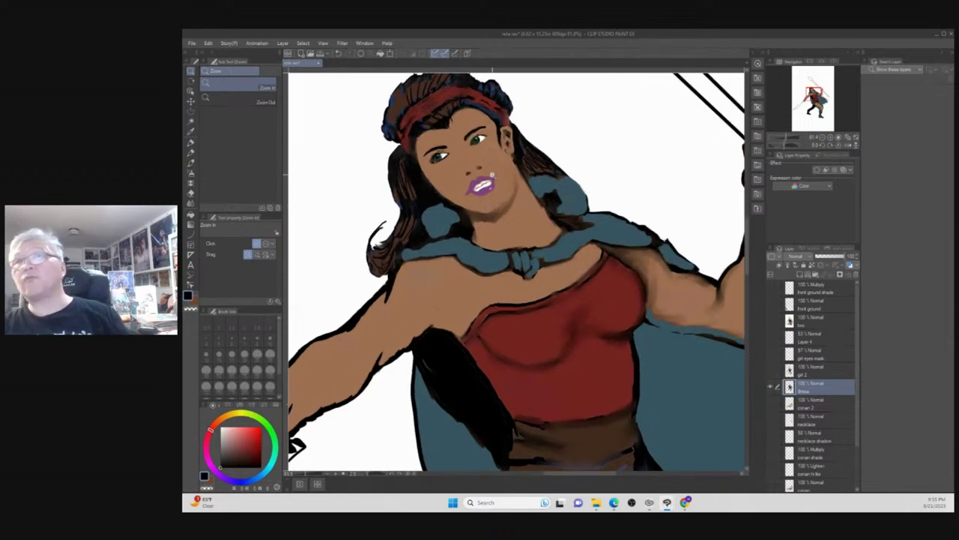
{"action": "left_click_drag", "start_coordinate": [492, 174], "coordinate": [477, 180]}
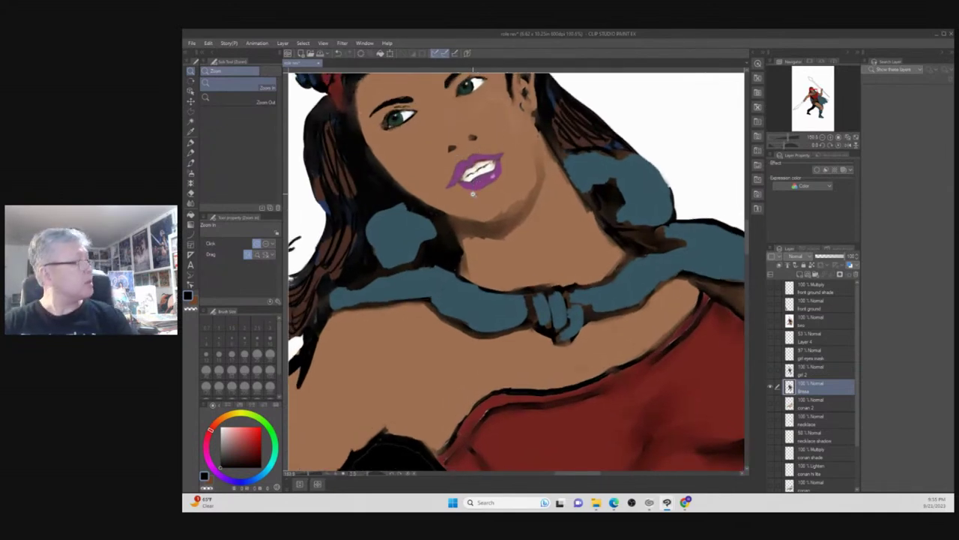
{"action": "left_click", "coordinate": [191, 163]}
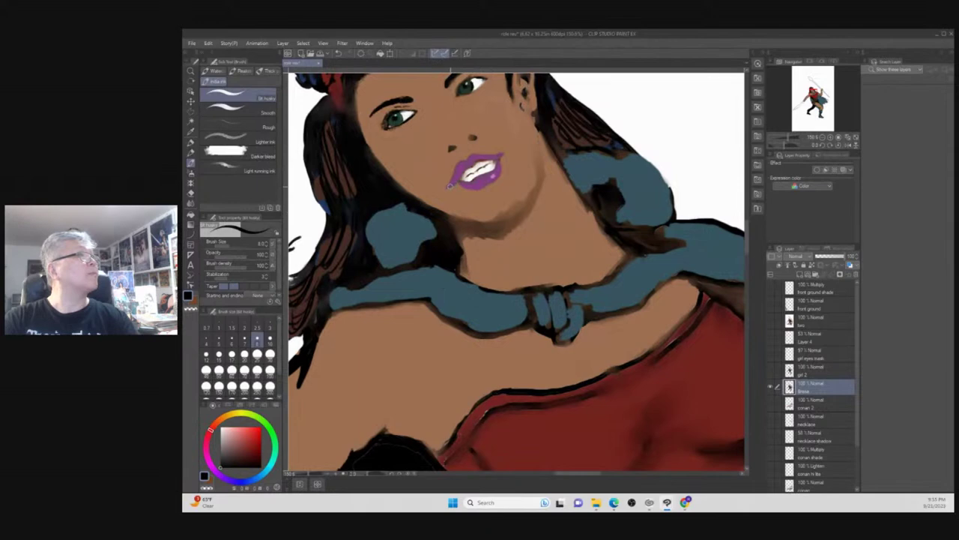
{"action": "left_click_drag", "start_coordinate": [453, 185], "coordinate": [456, 183]}
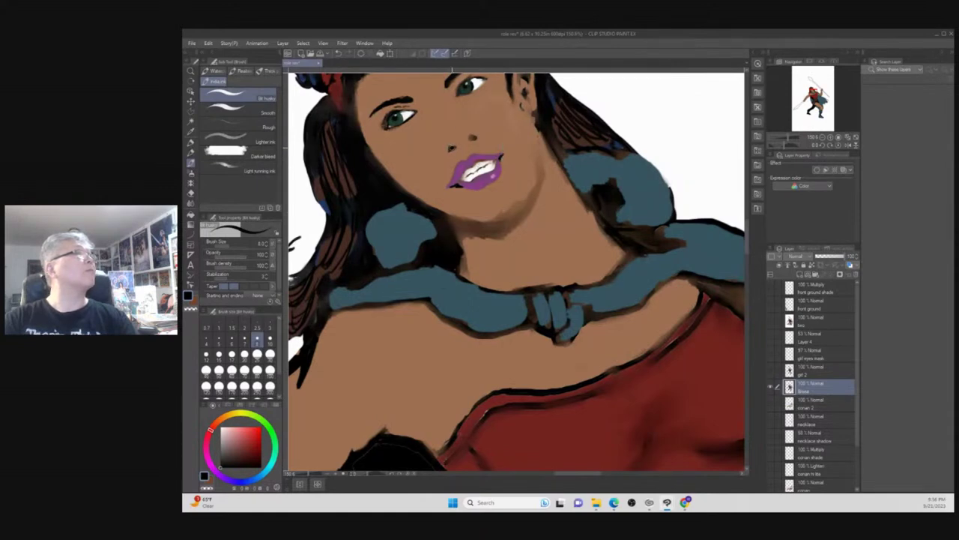
{"action": "left_click", "coordinate": [472, 137]}
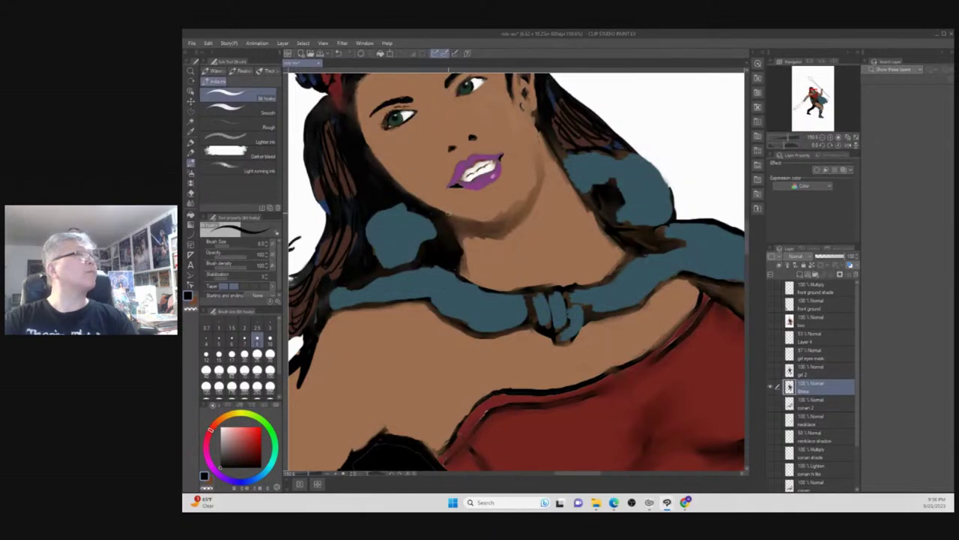
{"action": "mouse_move", "coordinate": [448, 213]}
{"action": "left_mouse_down"}
{"action": "mouse_move", "coordinate": [503, 221]}
{"action": "mouse_move", "coordinate": [530, 197]}
{"action": "left_mouse_up"}
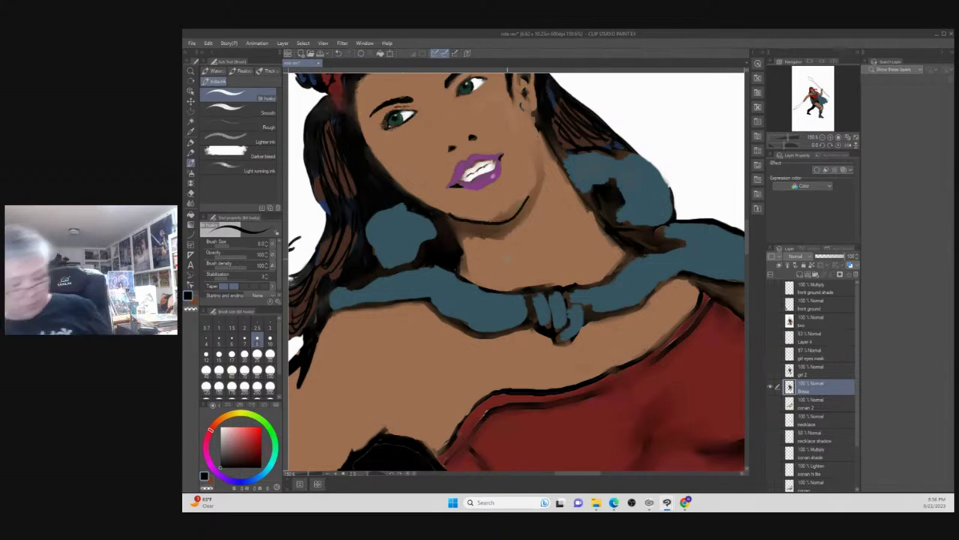
{"action": "key", "text": "ctrl+z"}
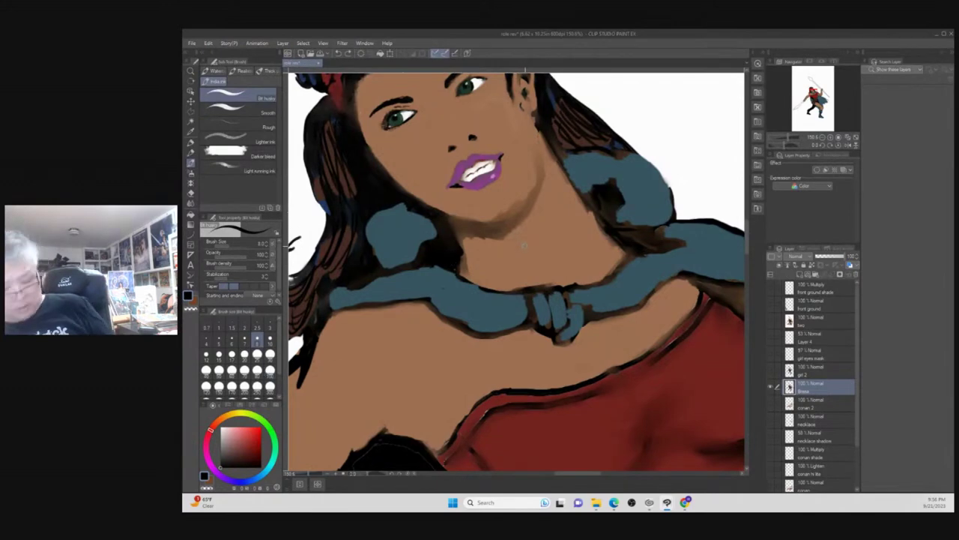
Sample the neck's skin tone and paint over the dark shadow under the chin at brush size 25, leaving a thin jawline.
{"action": "left_click", "coordinate": [533, 241], "text": "alt"}
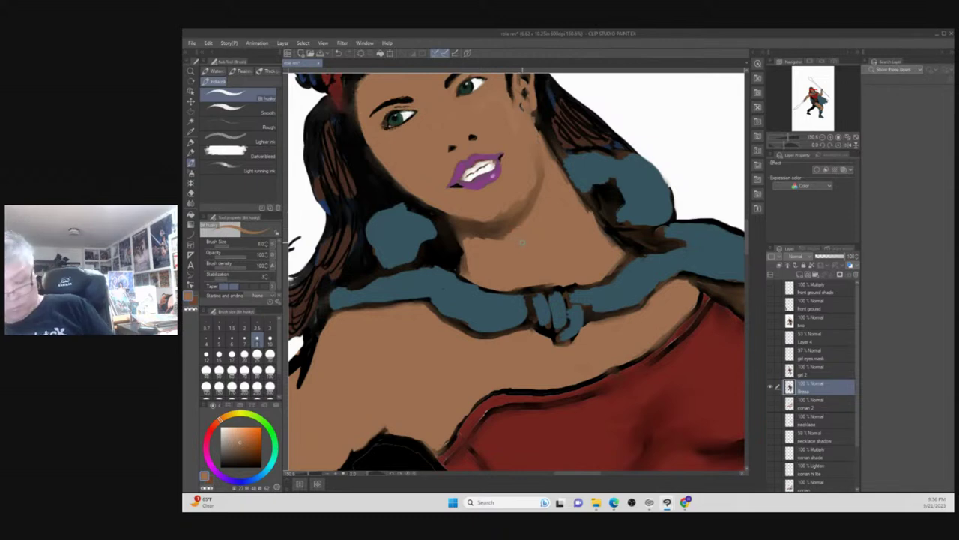
{"action": "key", "text": "bracketright"}
{"action": "key", "text": "bracketright"}
{"action": "key", "text": "bracketright"}
{"action": "key", "text": "bracketright"}
{"action": "key", "text": "bracketright"}
{"action": "key", "text": "bracketright"}
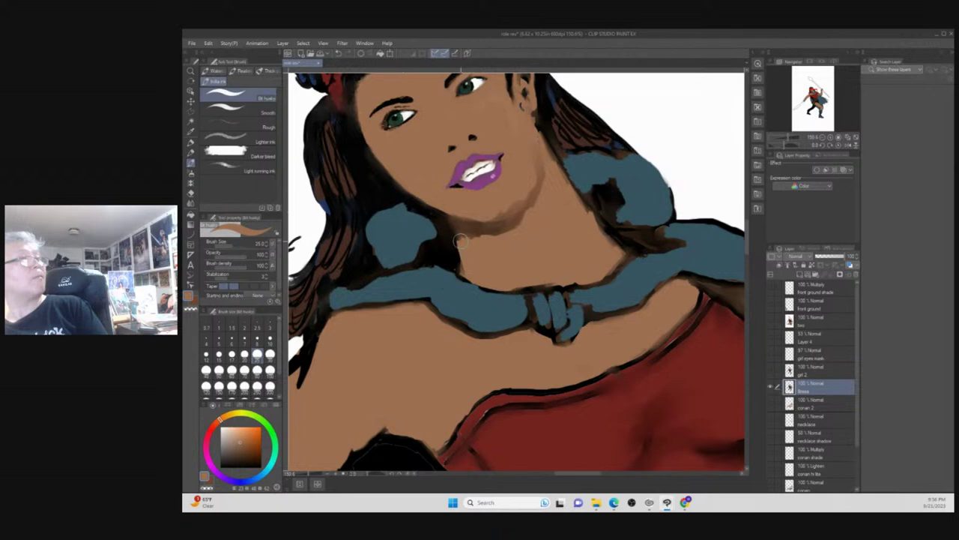
{"action": "mouse_move", "coordinate": [471, 269]}
{"action": "left_mouse_down"}
{"action": "mouse_move", "coordinate": [463, 236]}
{"action": "mouse_move", "coordinate": [475, 238]}
{"action": "mouse_move", "coordinate": [460, 232]}
{"action": "mouse_move", "coordinate": [501, 237]}
{"action": "mouse_move", "coordinate": [473, 233]}
{"action": "mouse_move", "coordinate": [498, 233]}
{"action": "mouse_move", "coordinate": [520, 218]}
{"action": "mouse_move", "coordinate": [544, 175]}
{"action": "left_mouse_up"}
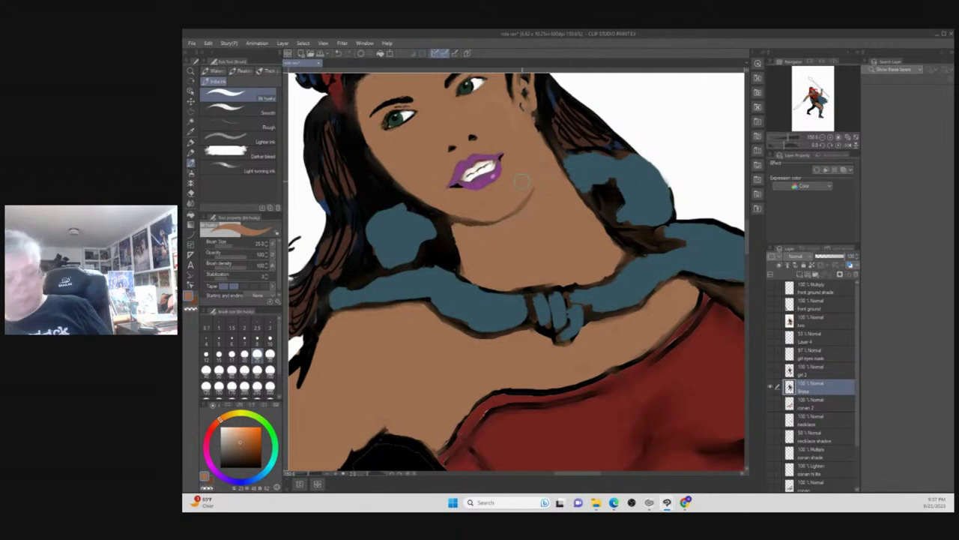
Refine the thin shadow line under the chin with the same skin tone at brush size 15.
{"action": "key", "text": "alt+space"}
{"action": "left_click", "coordinate": [547, 225], "text": "alt"}
{"action": "left_click", "coordinate": [542, 272], "text": "alt"}
{"action": "left_click", "coordinate": [541, 264], "text": "alt"}
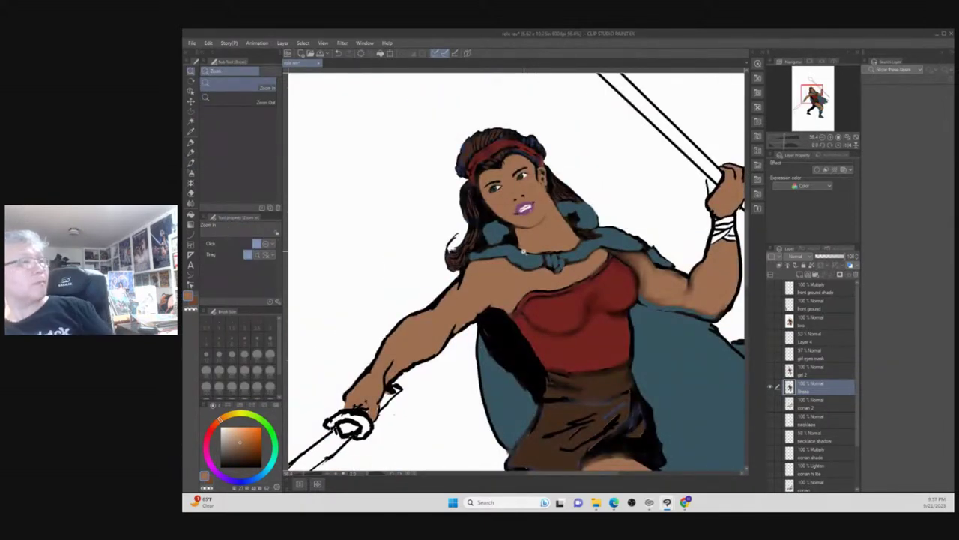
{"action": "left_click", "coordinate": [515, 238]}
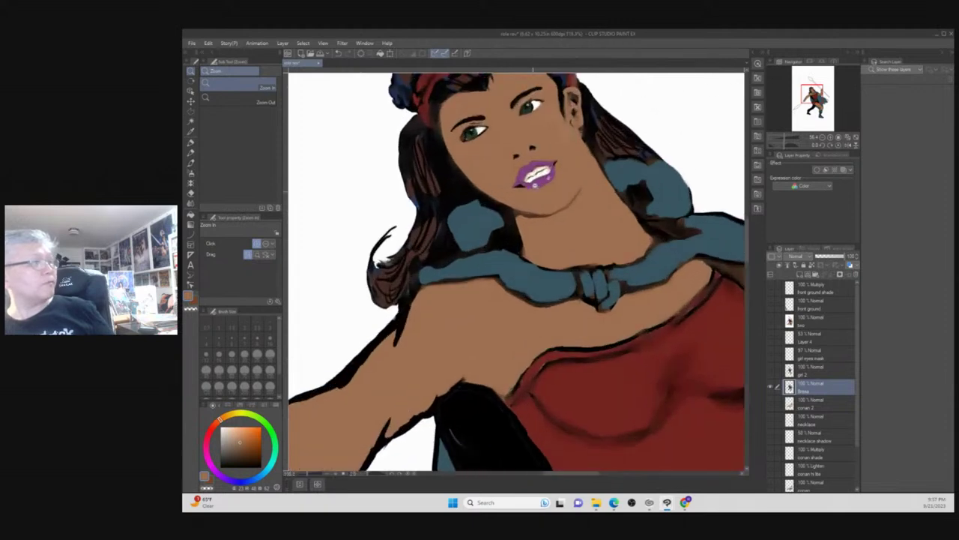
{"action": "left_click", "coordinate": [525, 224]}
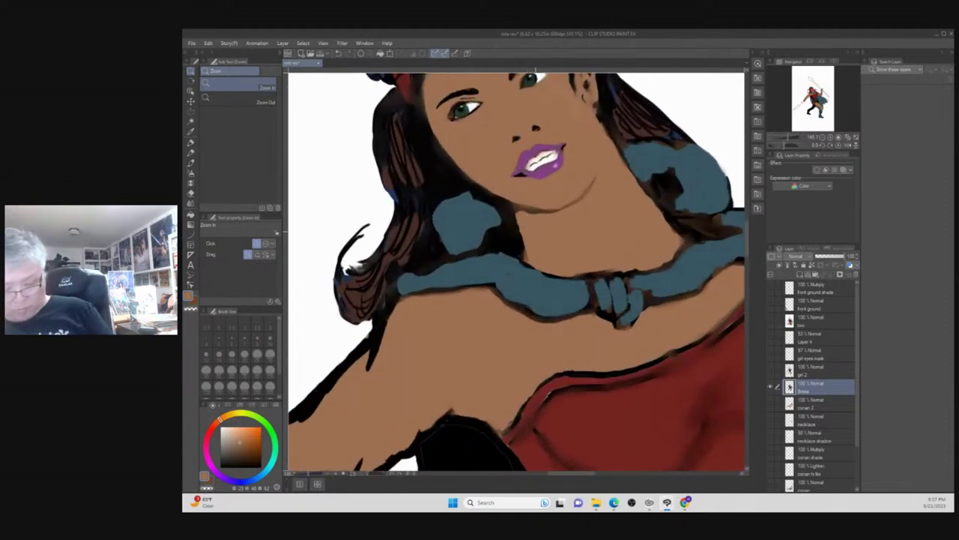
{"action": "key", "text": "b"}
{"action": "key", "text": "bracketleft"}
{"action": "key", "text": "bracketleft"}
{"action": "key", "text": "bracketleft"}
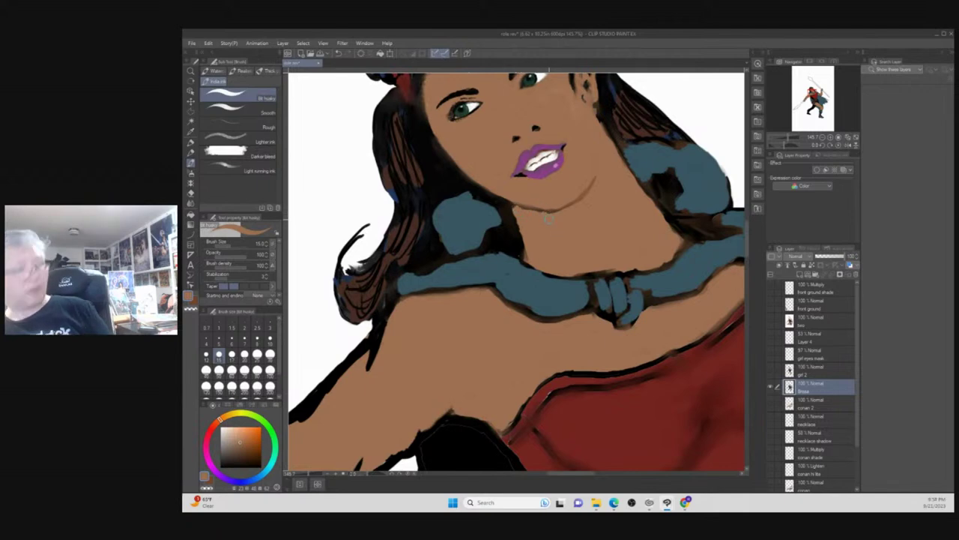
Soften the jawline and the edges of the mouth with the Blend tool at size 6.
{"action": "key", "text": "/"}
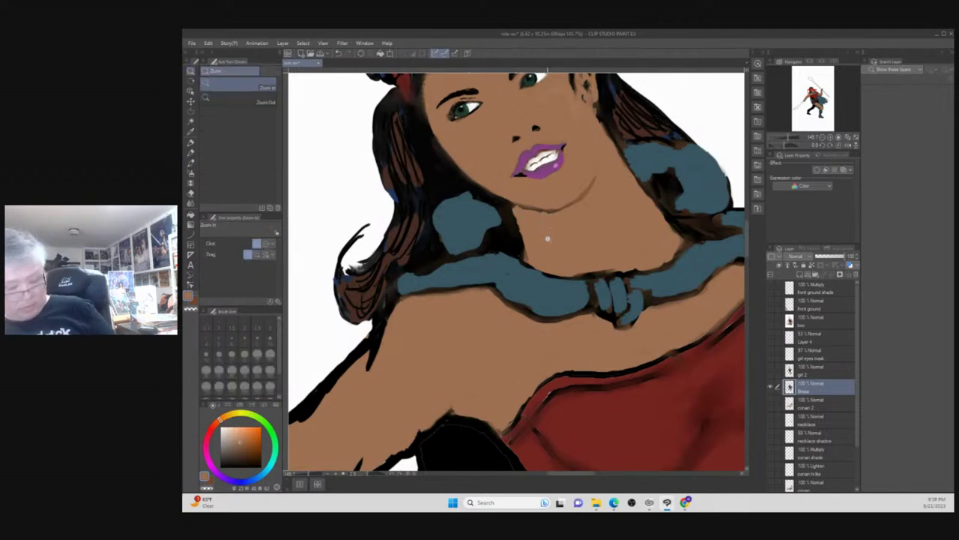
{"action": "left_click", "coordinate": [551, 258], "text": "alt"}
{"action": "left_click", "coordinate": [550, 262], "text": "alt"}
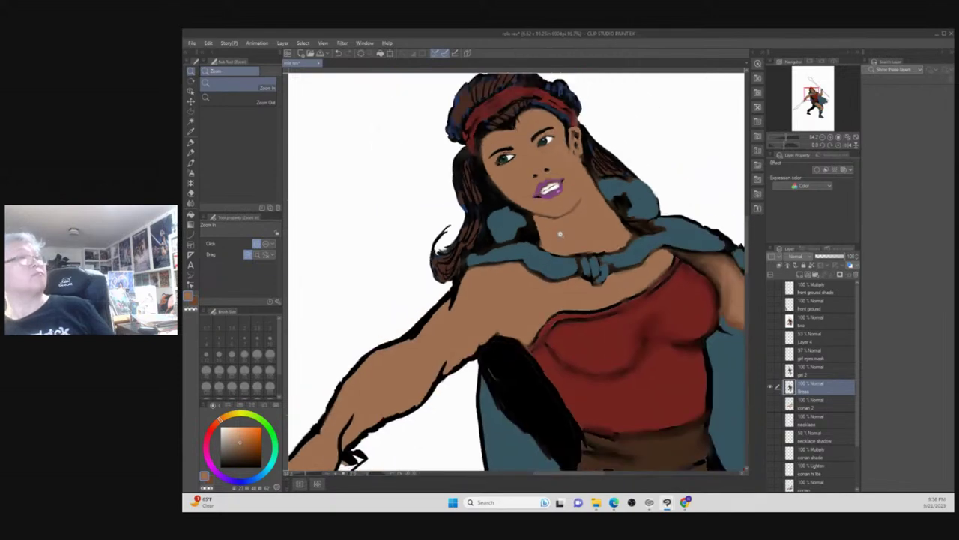
{"action": "left_click", "coordinate": [561, 229], "text": "alt"}
{"action": "left_click", "coordinate": [559, 249]}
{"action": "left_click", "coordinate": [558, 249], "text": "alt"}
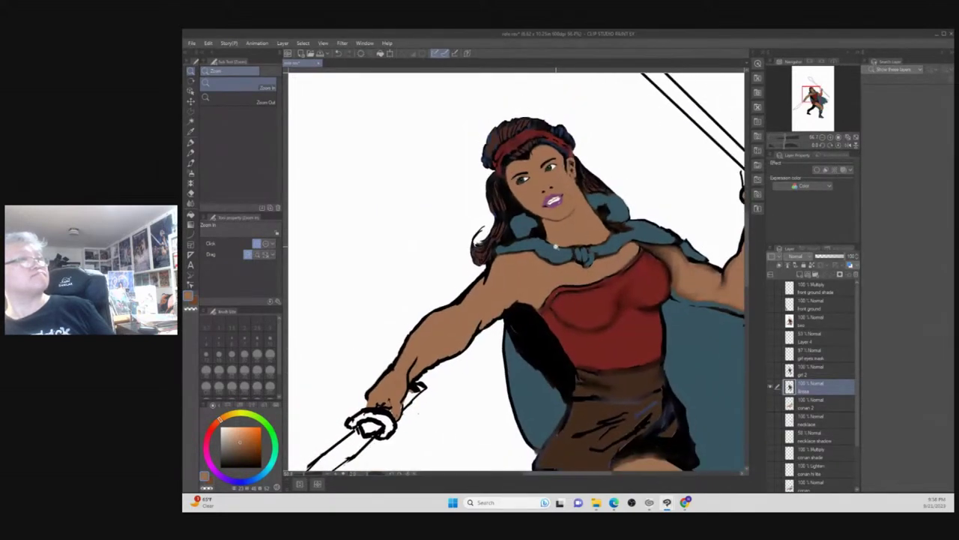
{"action": "left_click", "coordinate": [554, 243]}
{"action": "left_click", "coordinate": [554, 202]}
{"action": "left_click", "coordinate": [570, 187], "text": "alt"}
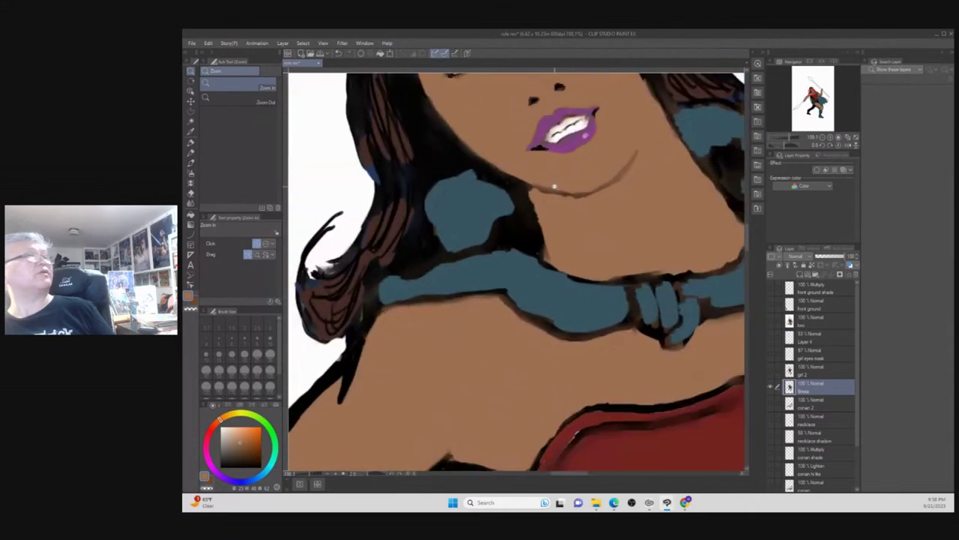
{"action": "key", "text": "j"}
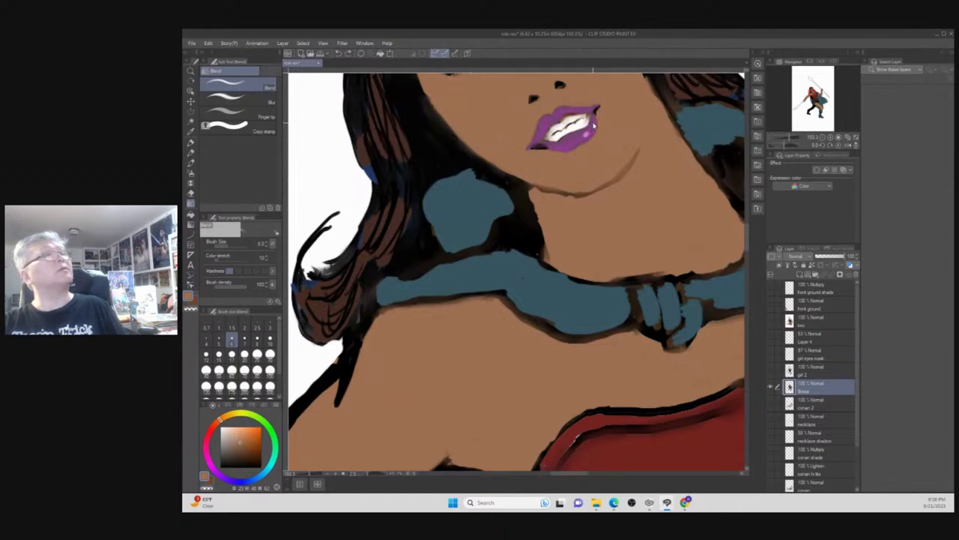
{"action": "left_click_drag", "start_coordinate": [529, 189], "coordinate": [575, 197]}
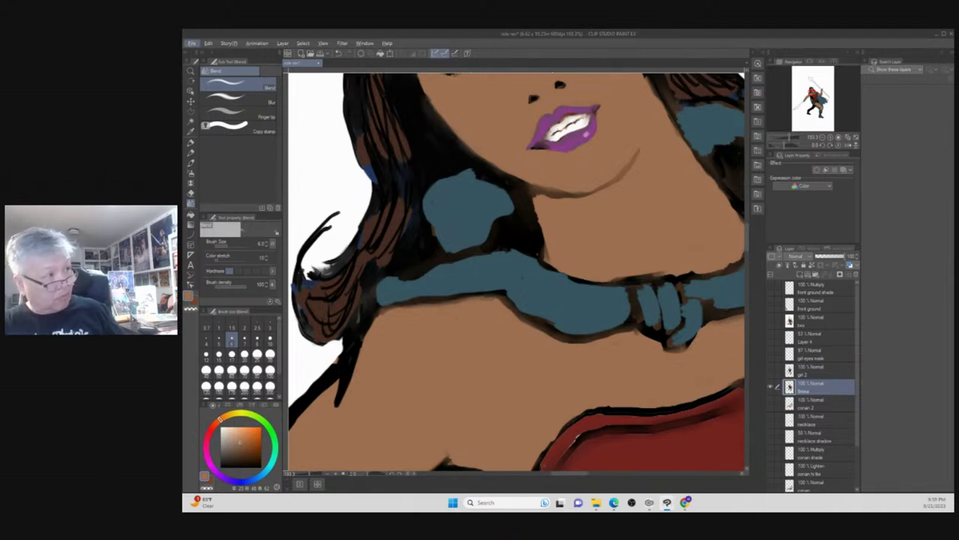
Compare the recoloured figure with the earlier two-figure artwork by showing and hiding that layer.
{"action": "scroll", "coordinate": [472, 288], "scroll_direction": "down", "scroll_amount": 5}
{"action": "scroll", "coordinate": [472, 288], "scroll_direction": "down", "scroll_amount": 5}
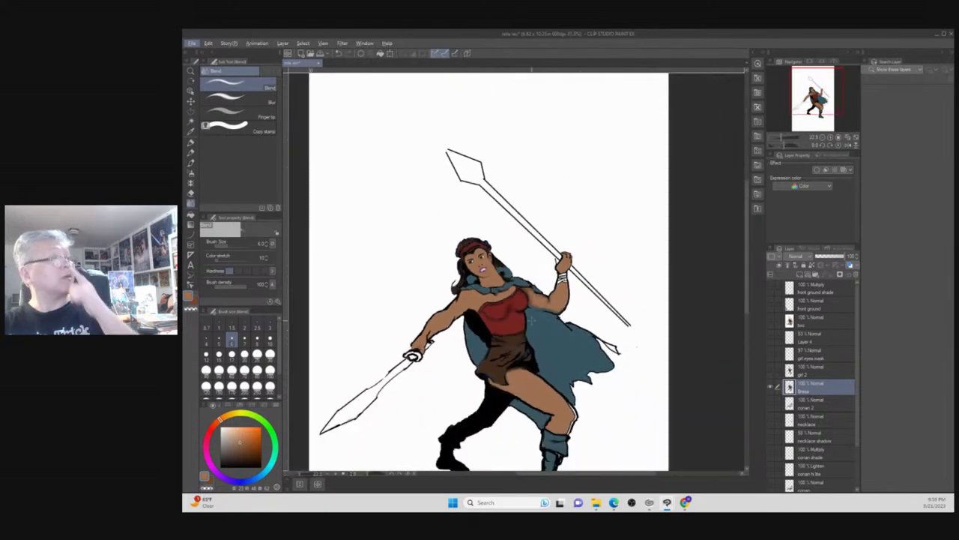
{"action": "scroll", "coordinate": [531, 320], "scroll_direction": "down", "scroll_amount": 2}
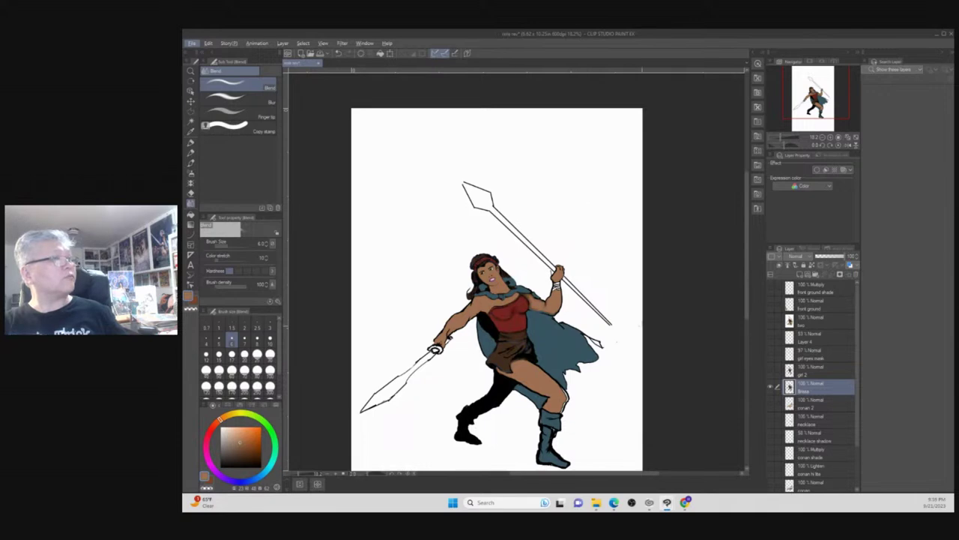
{"action": "left_click", "coordinate": [771, 322]}
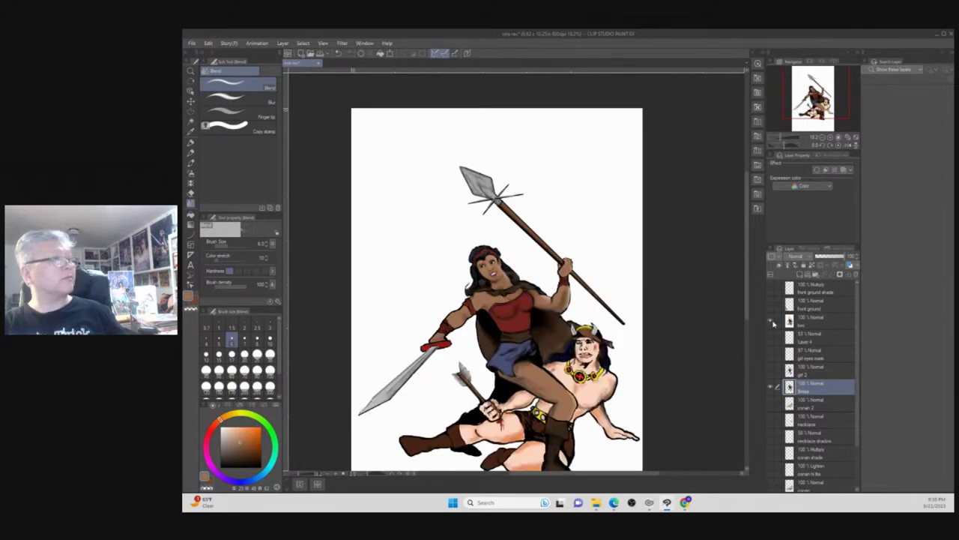
{"action": "left_click", "coordinate": [772, 323]}
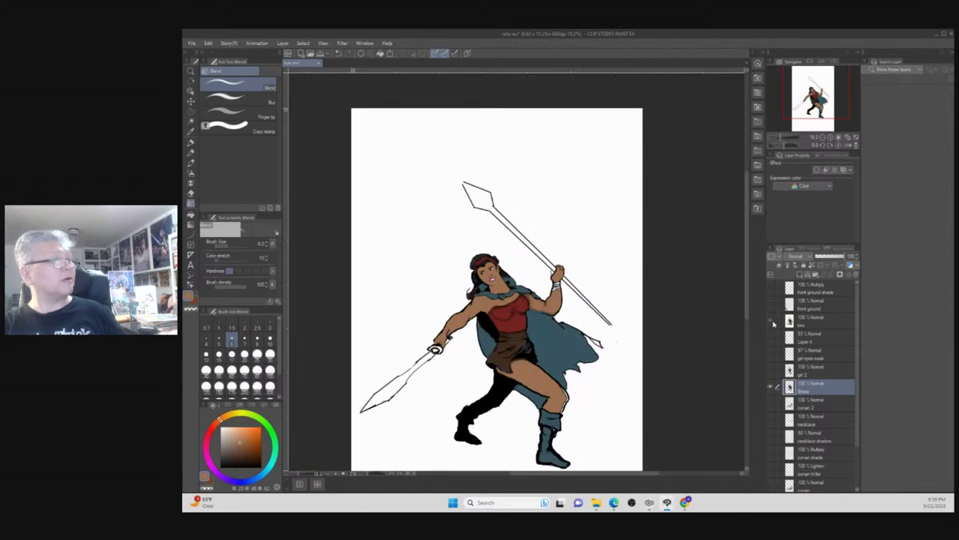
{"action": "left_click", "coordinate": [772, 322]}
{"action": "left_click", "coordinate": [771, 322]}
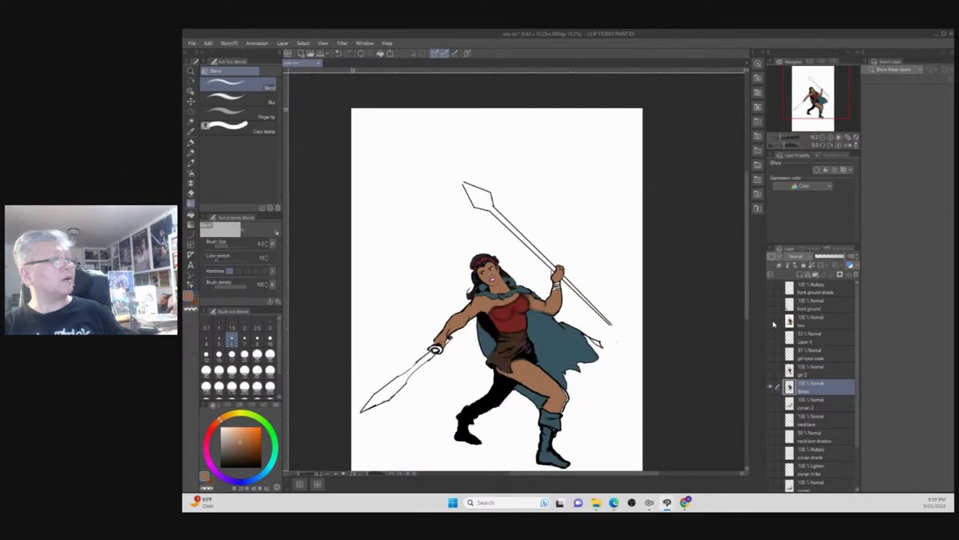